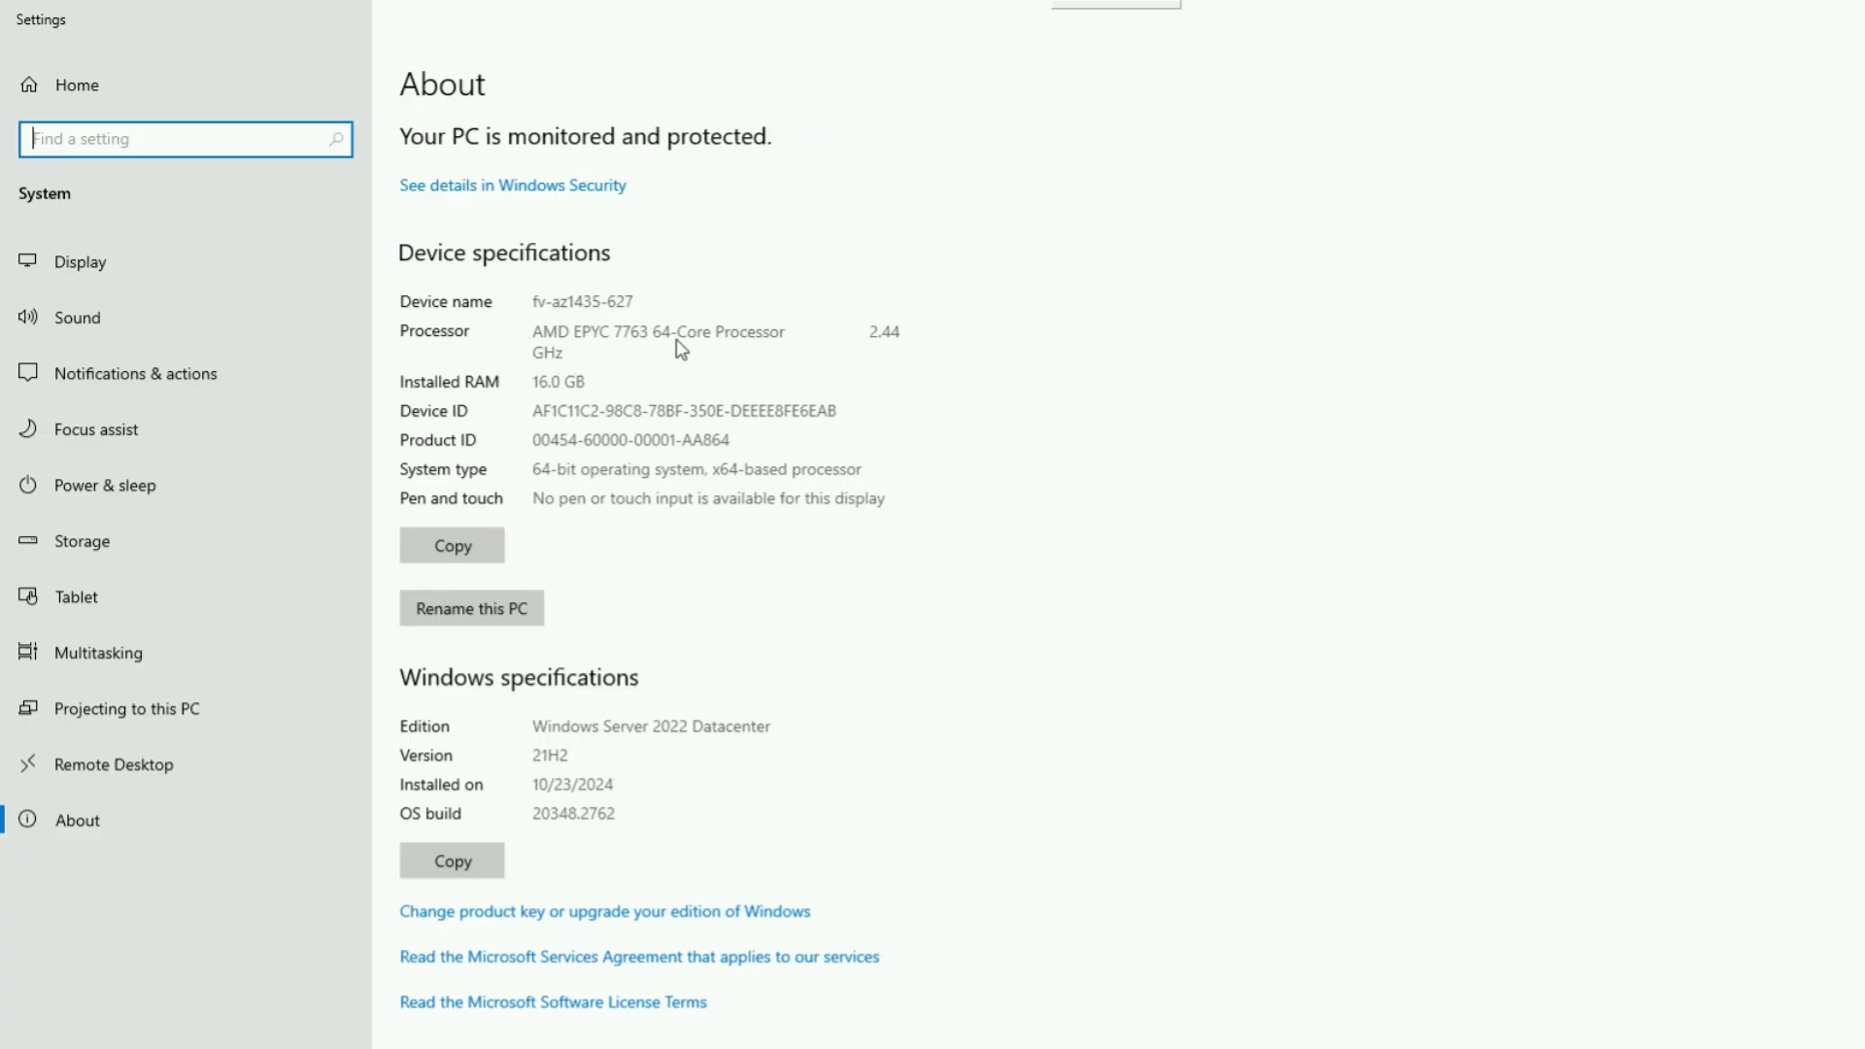
Highlight the 64-core processor and 16.0 GB RAM specs in Settings > About.
left_click_drag(650, 331, 788, 331)
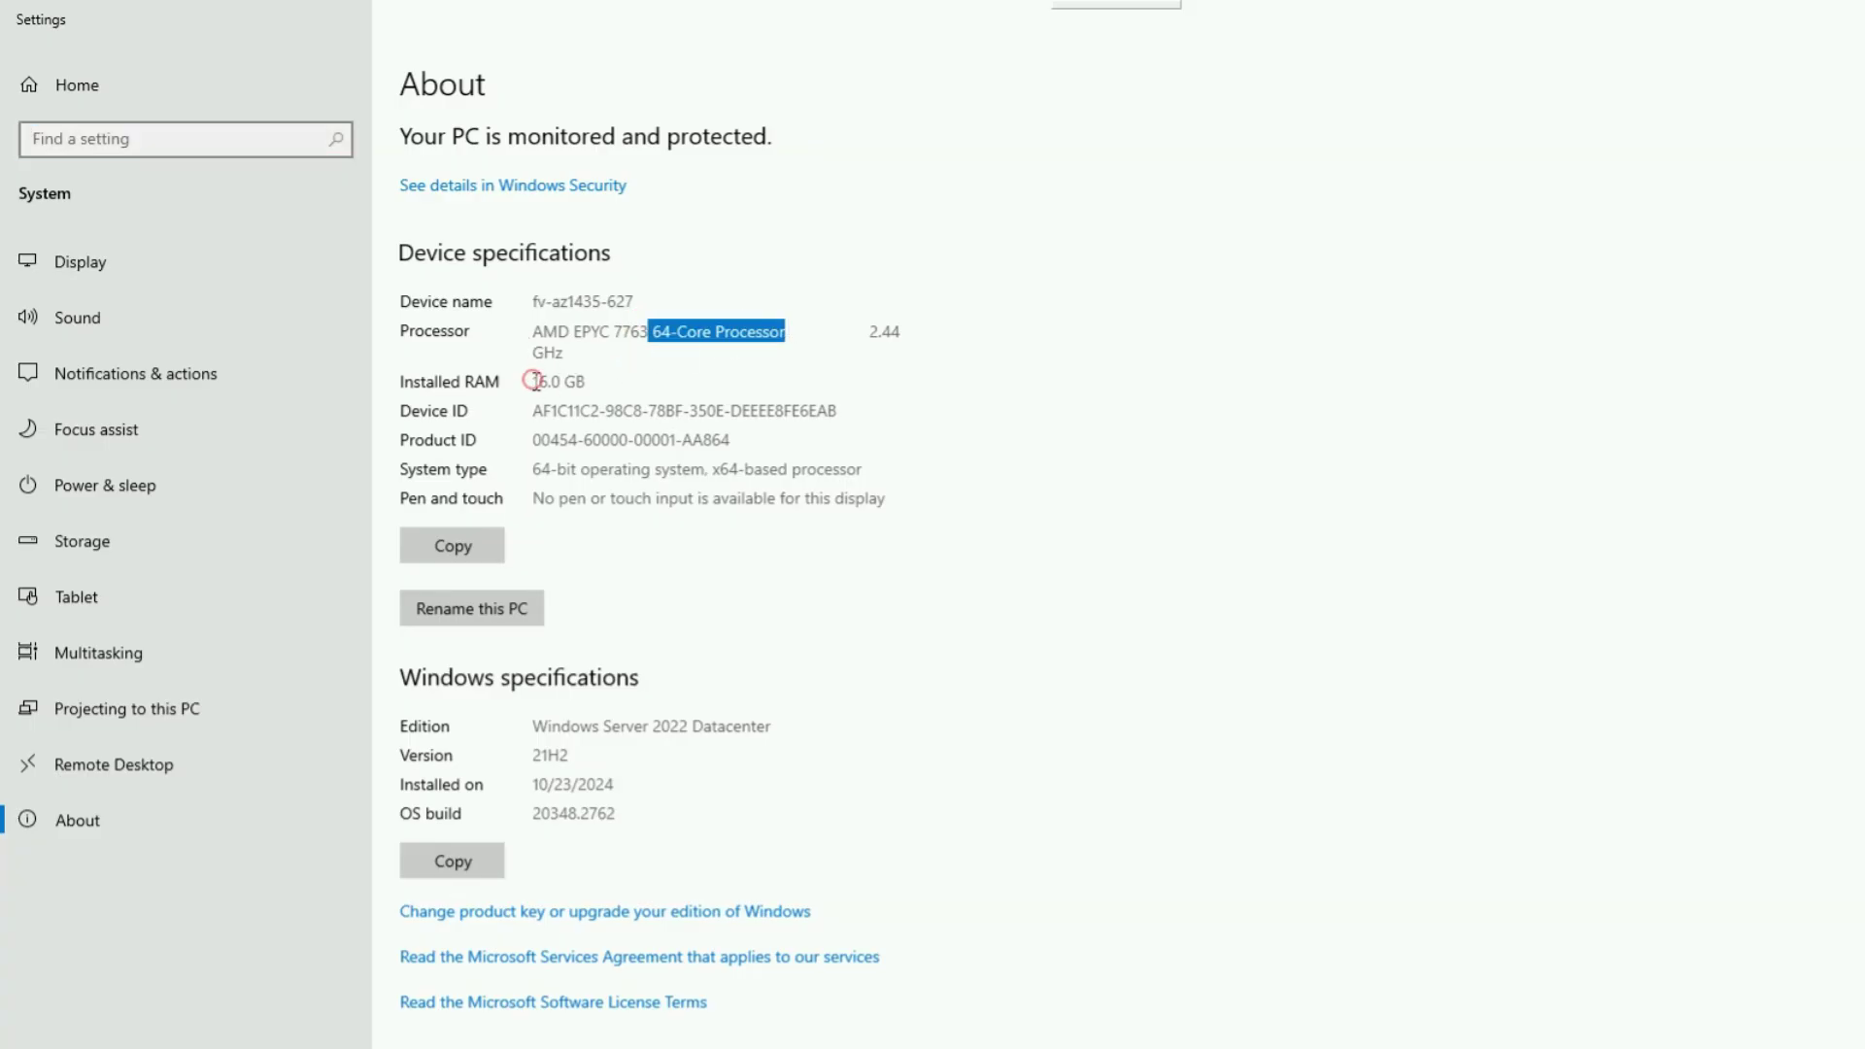
double_click(545, 379)
left_click_drag(564, 380, 587, 379)
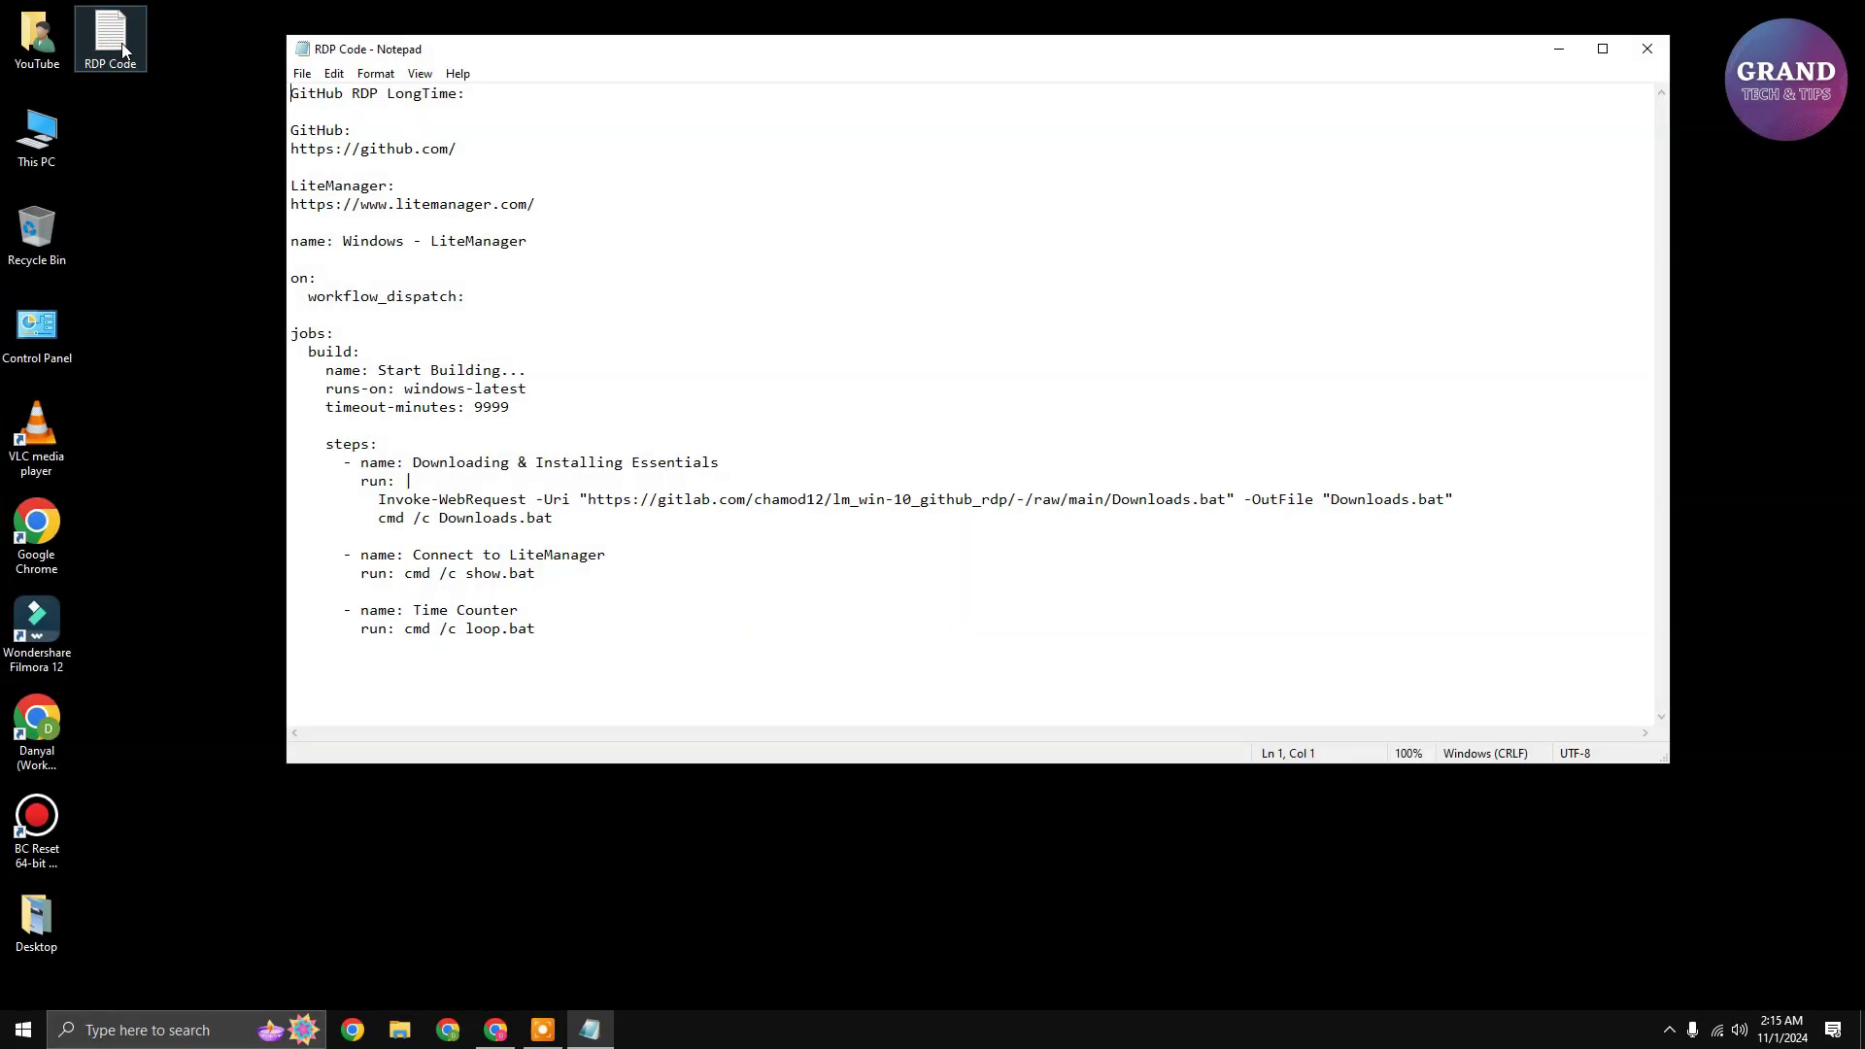
Copy the GitHub address from the RDP notes.
left_click_drag(467, 156, 293, 155)
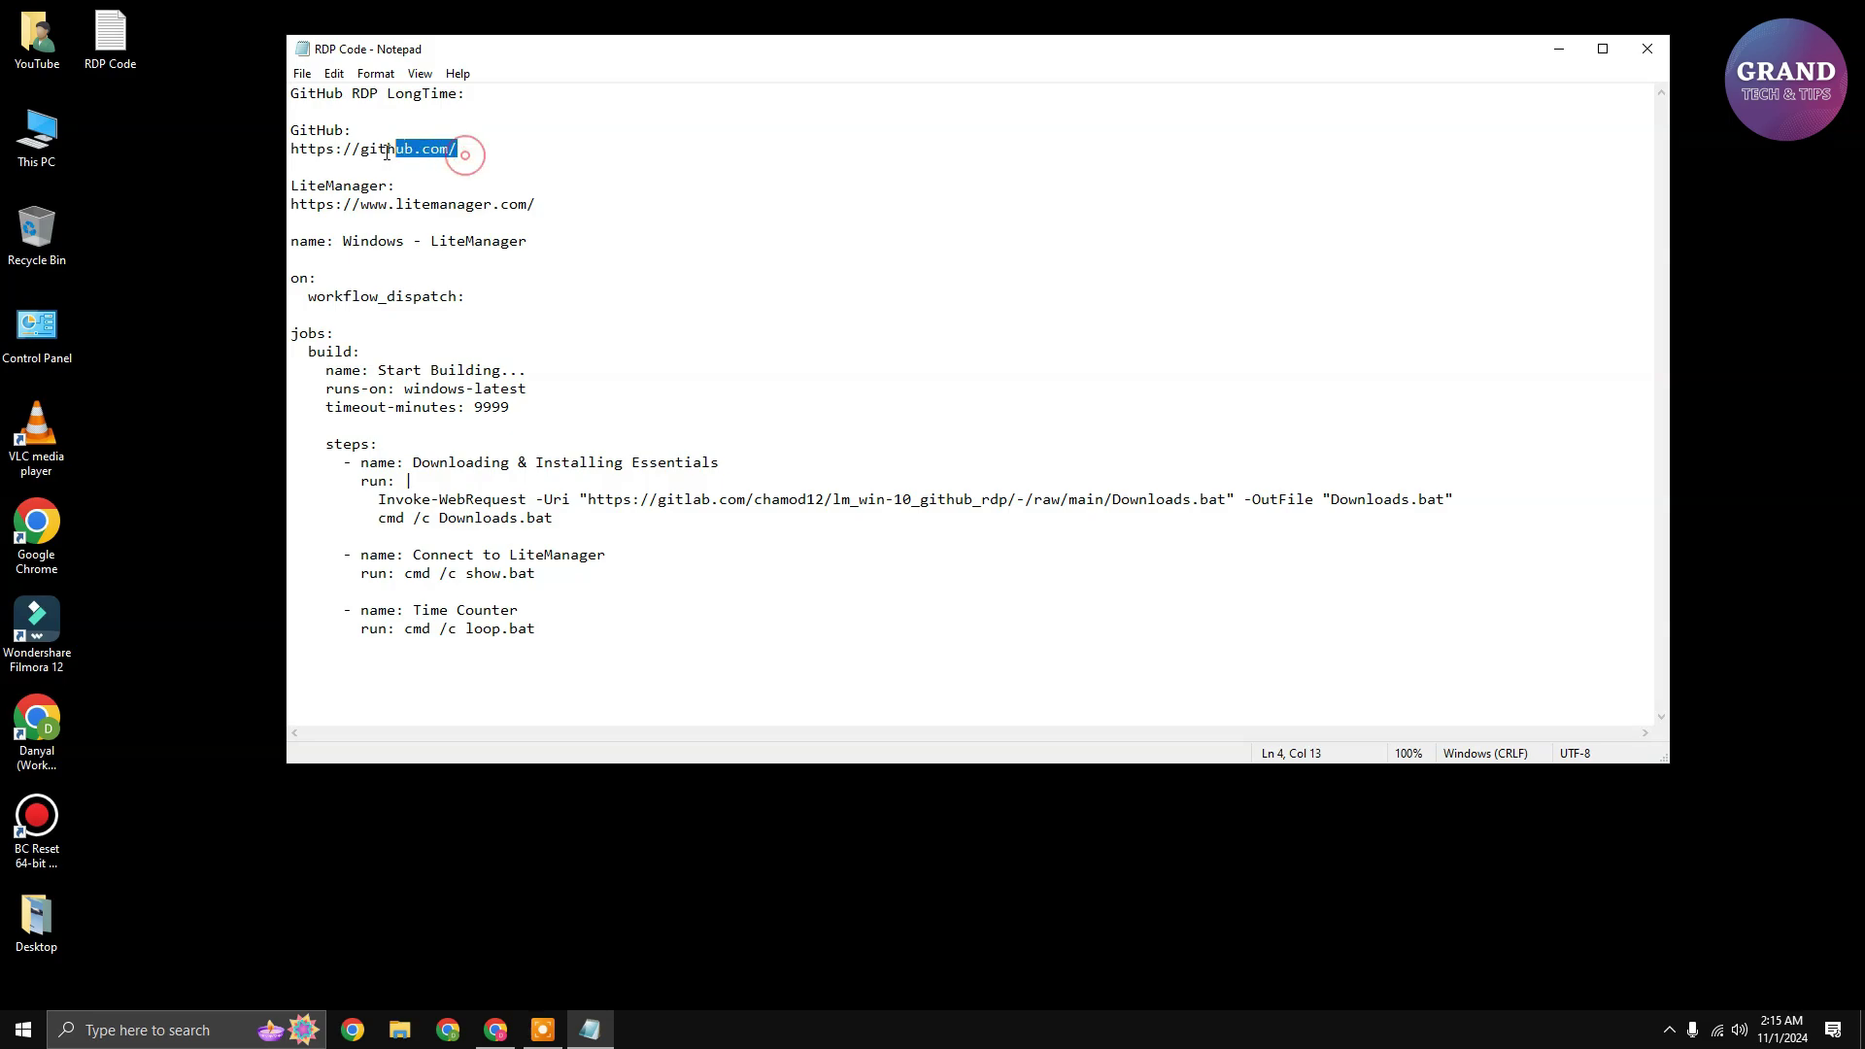
right_click(308, 152)
left_click(364, 211)
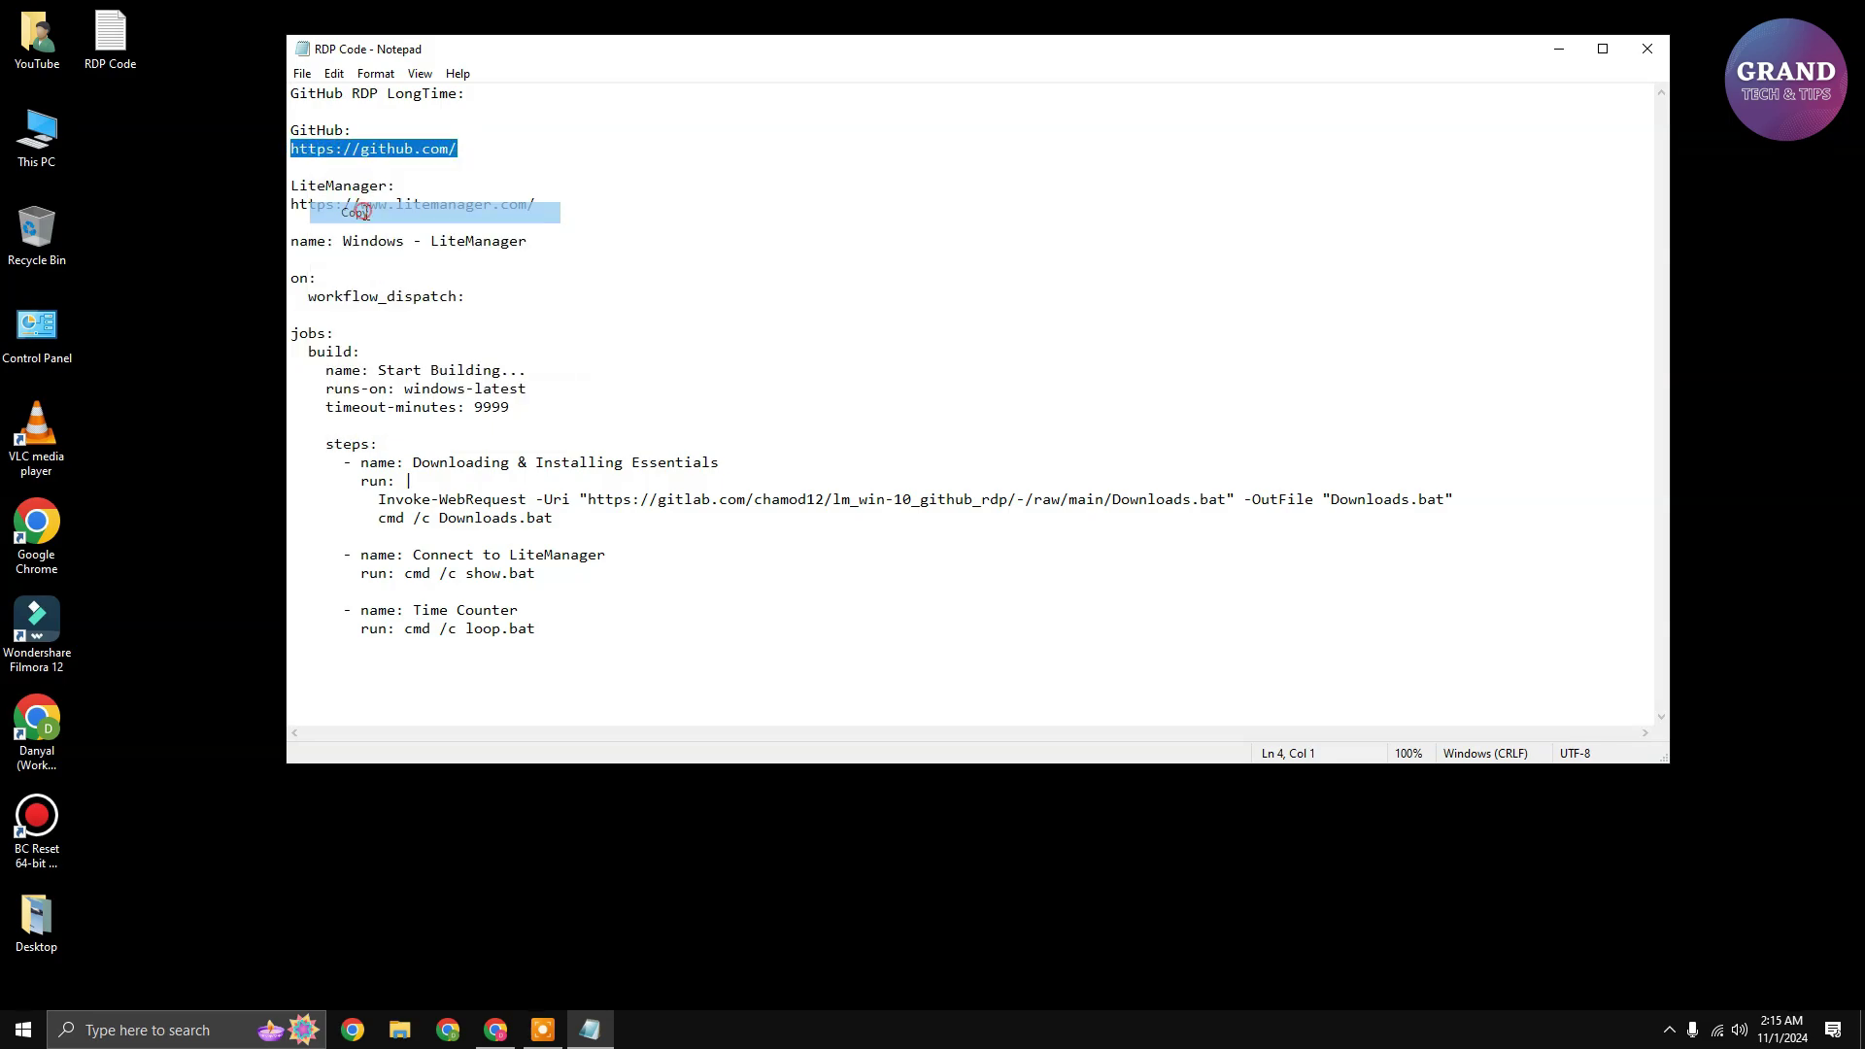
Paste the GitHub address into Chrome and load the site.
left_click(497, 1029)
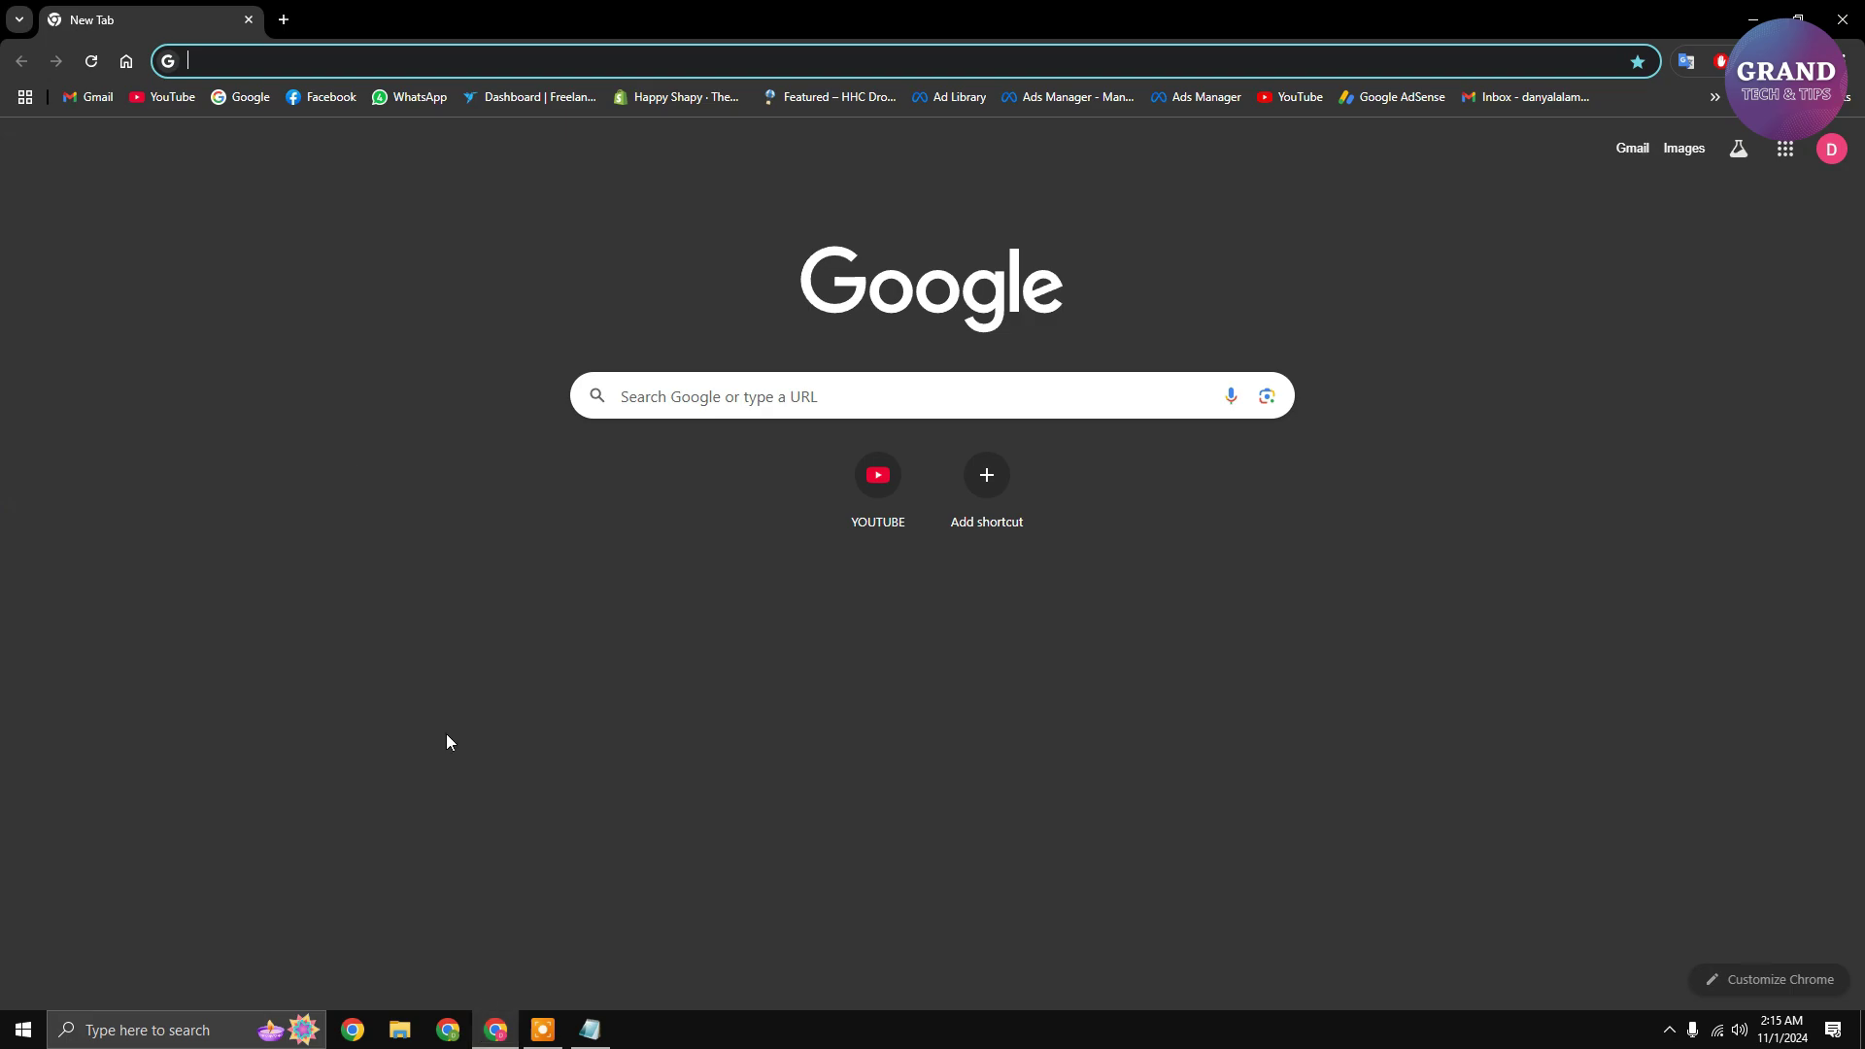
right_click(320, 65)
left_click(403, 233)
key("Return")
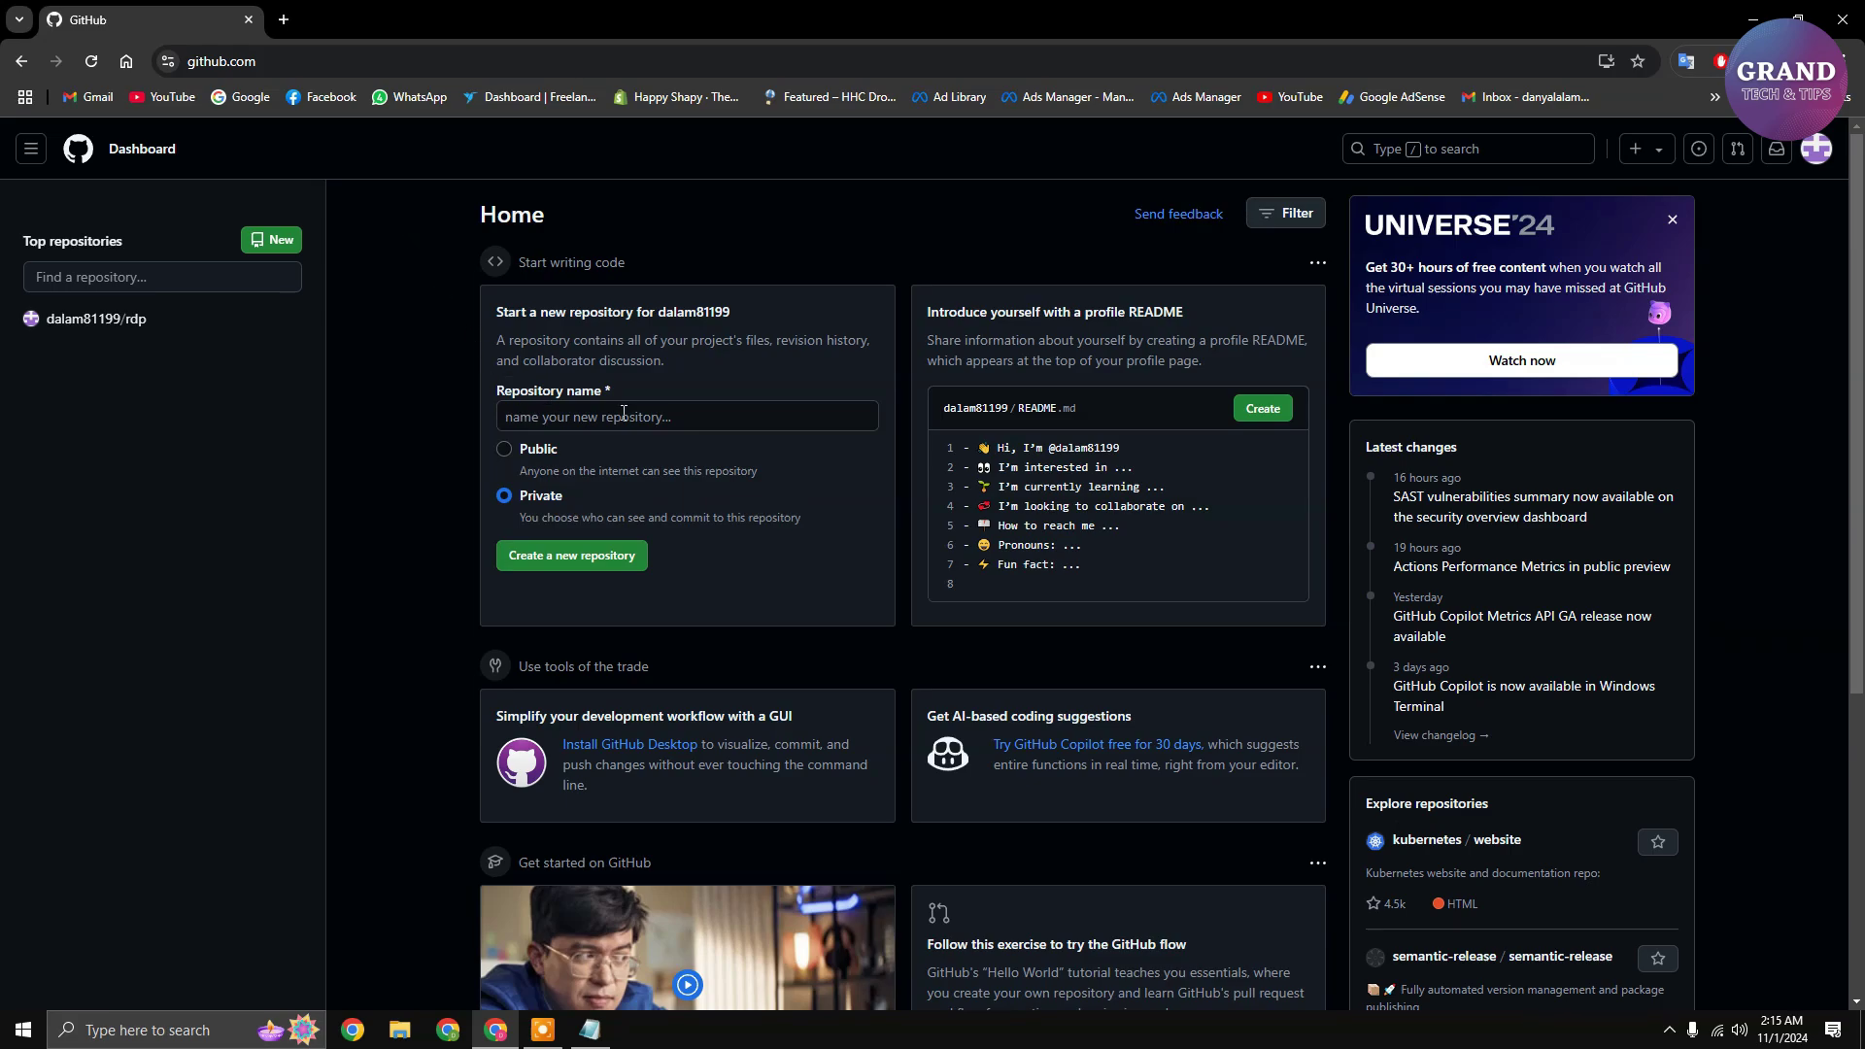
Create a public repository named RDP-lifttime.
left_click(674, 416)
type("RD")
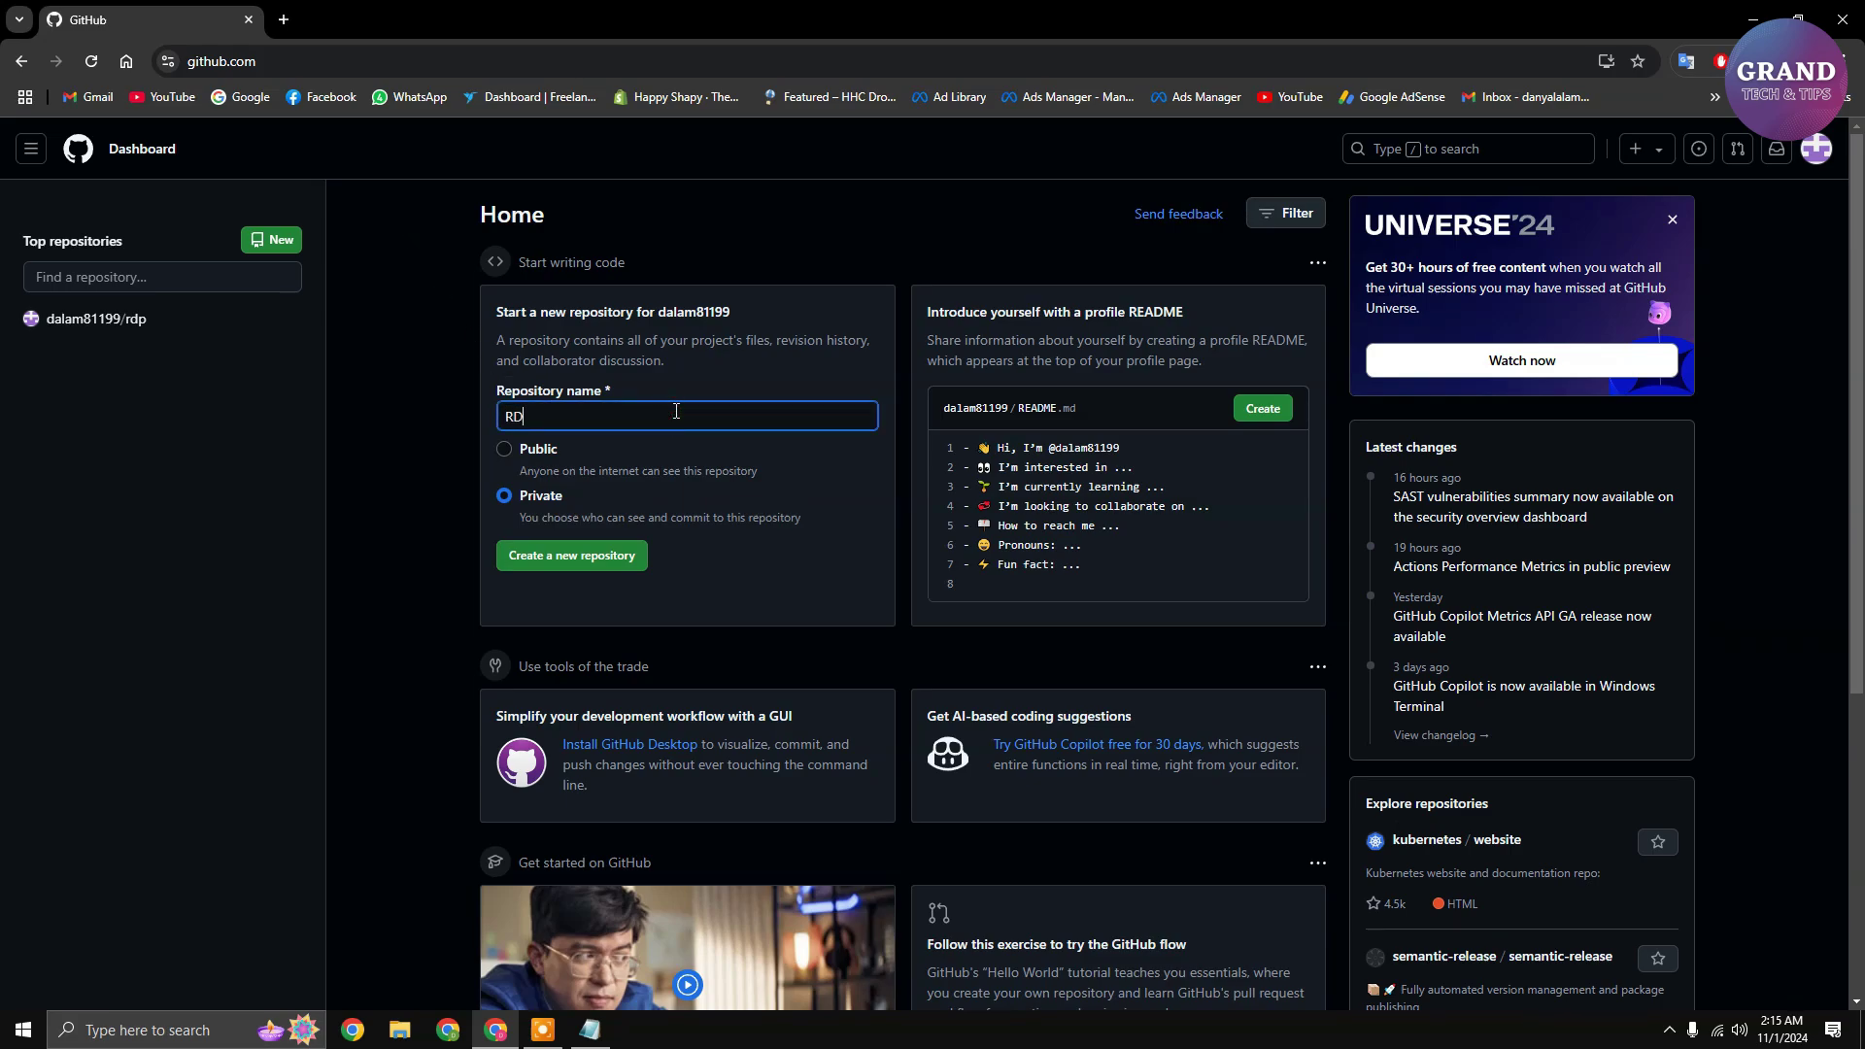
type("P lif")
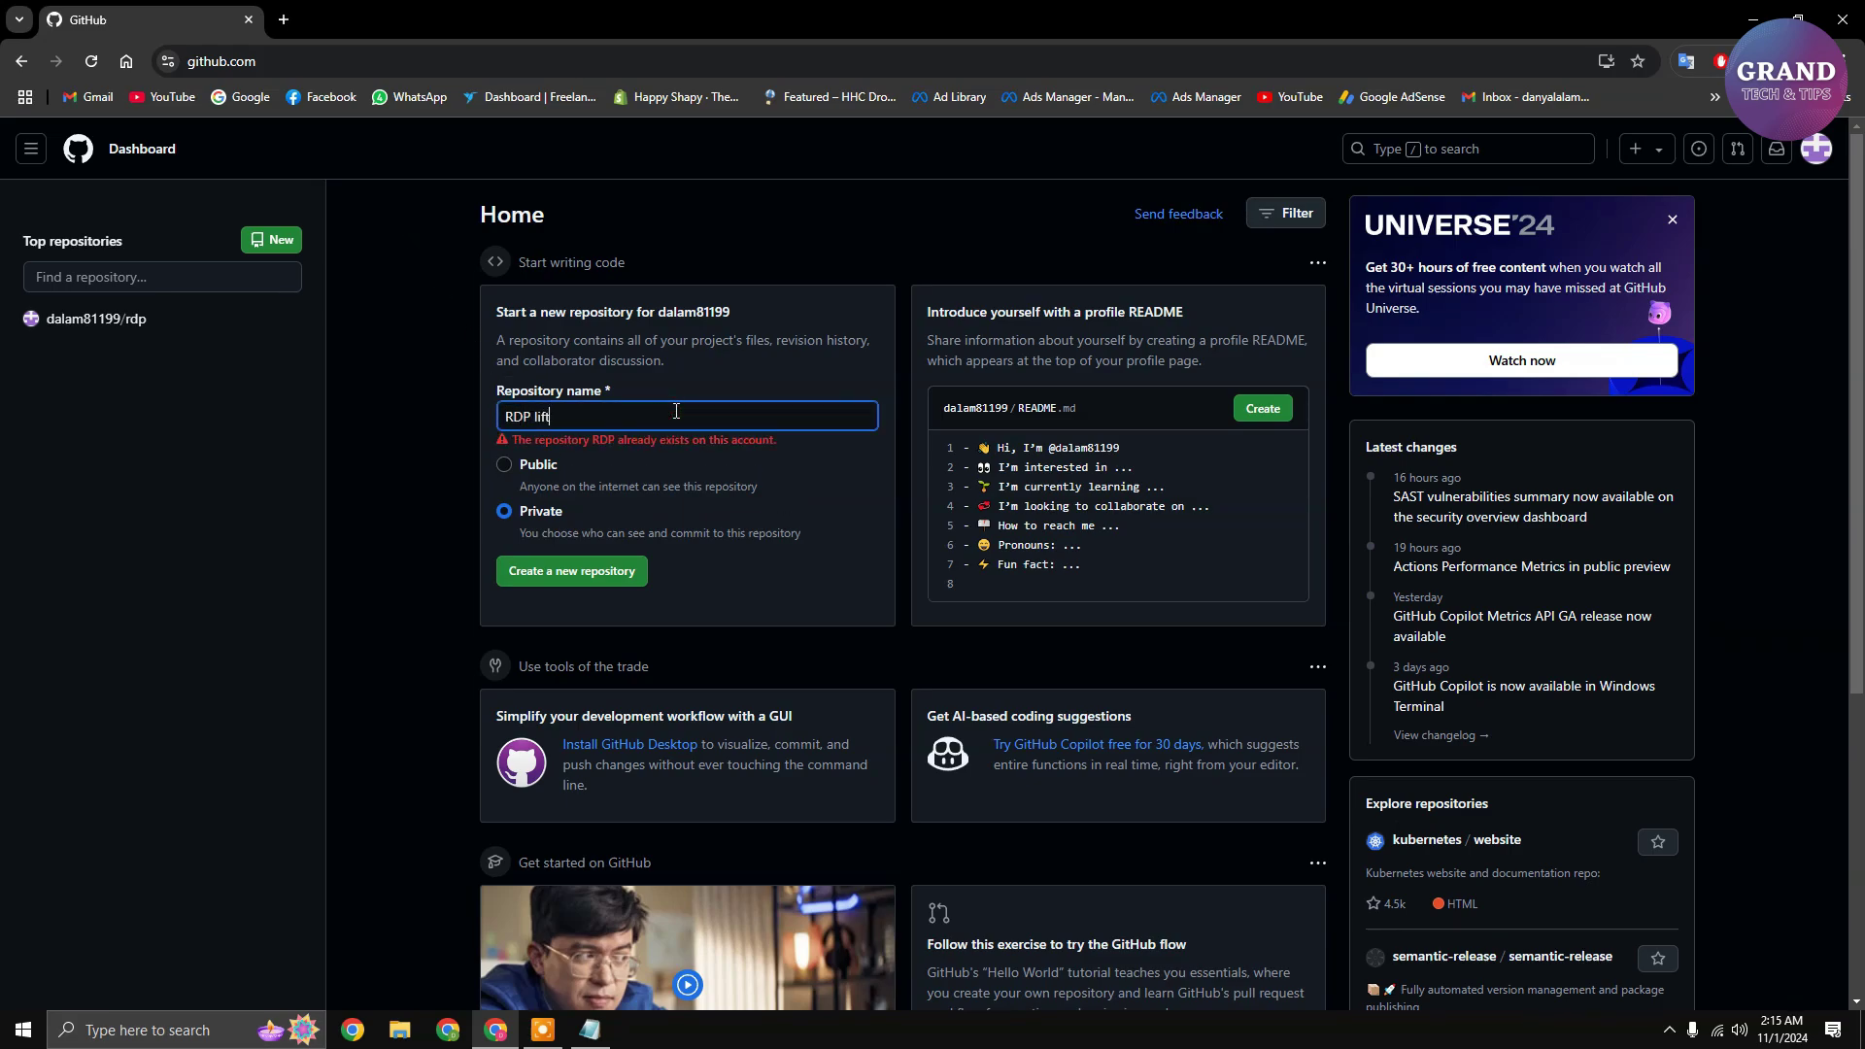
type("time")
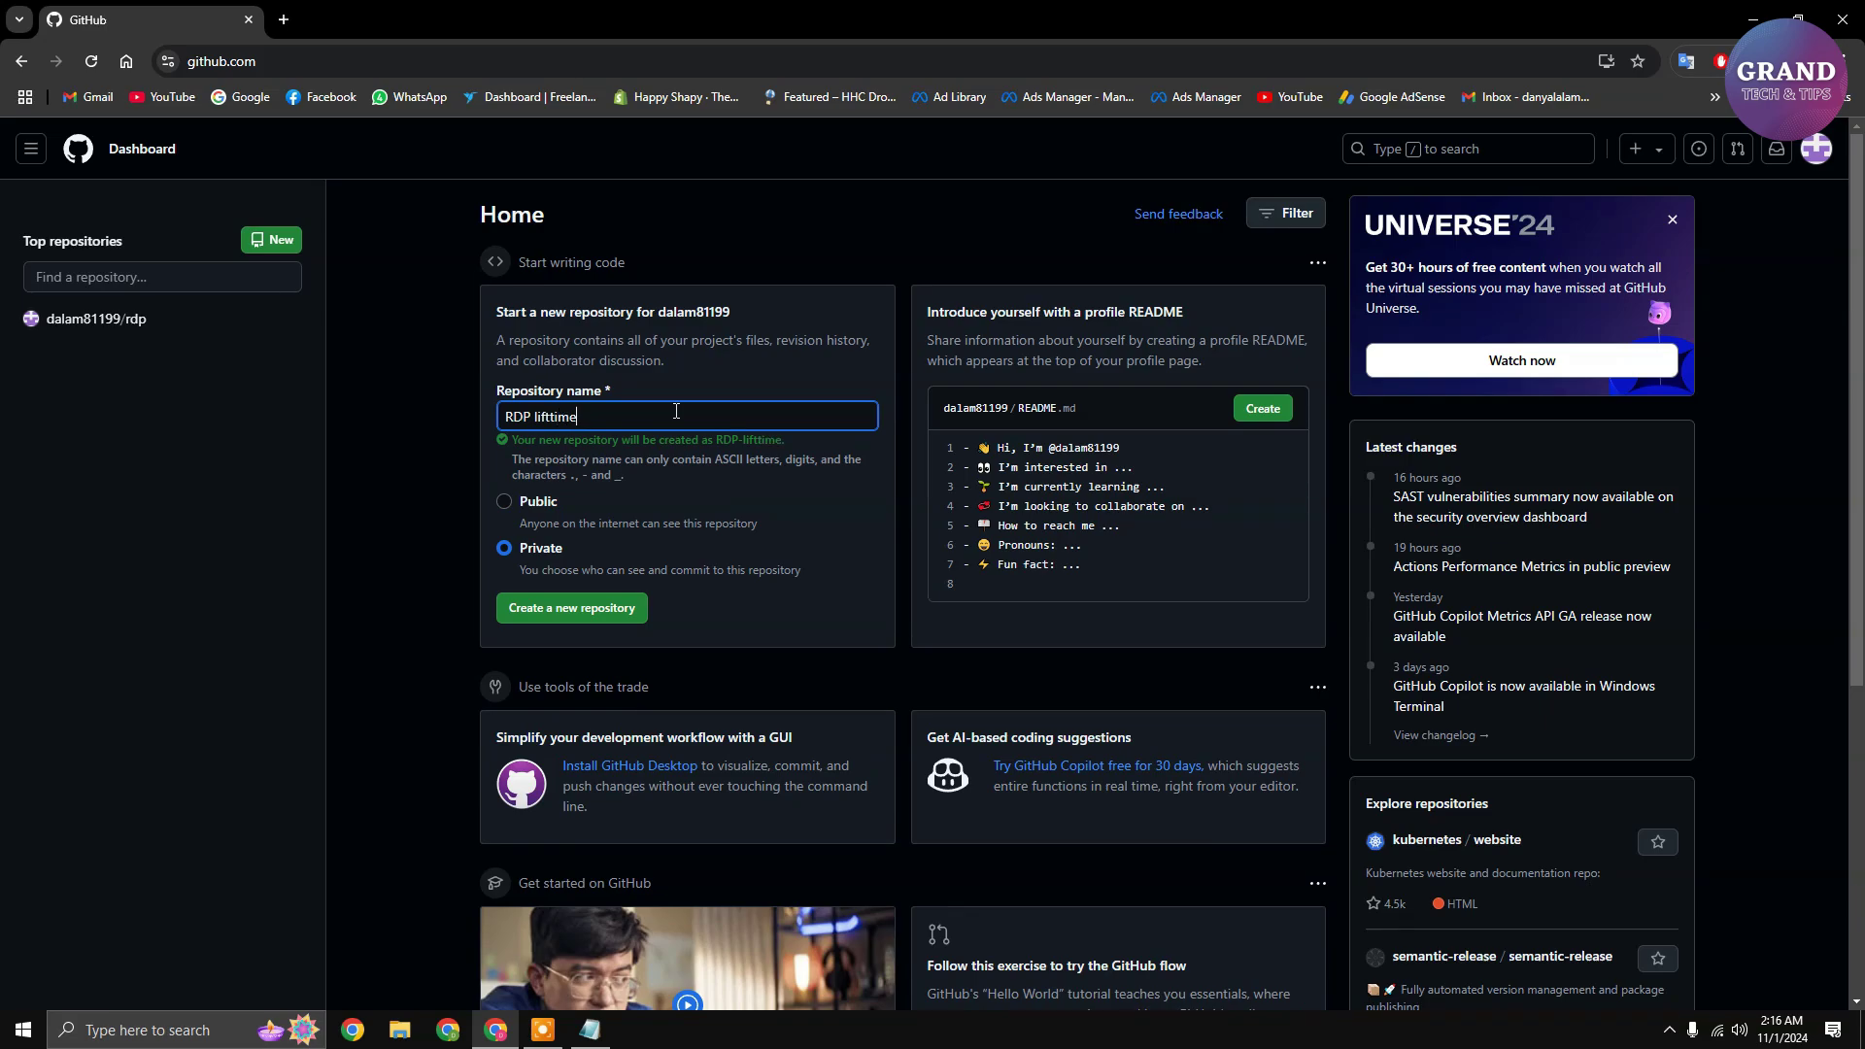
left_click(504, 501)
left_click(568, 606)
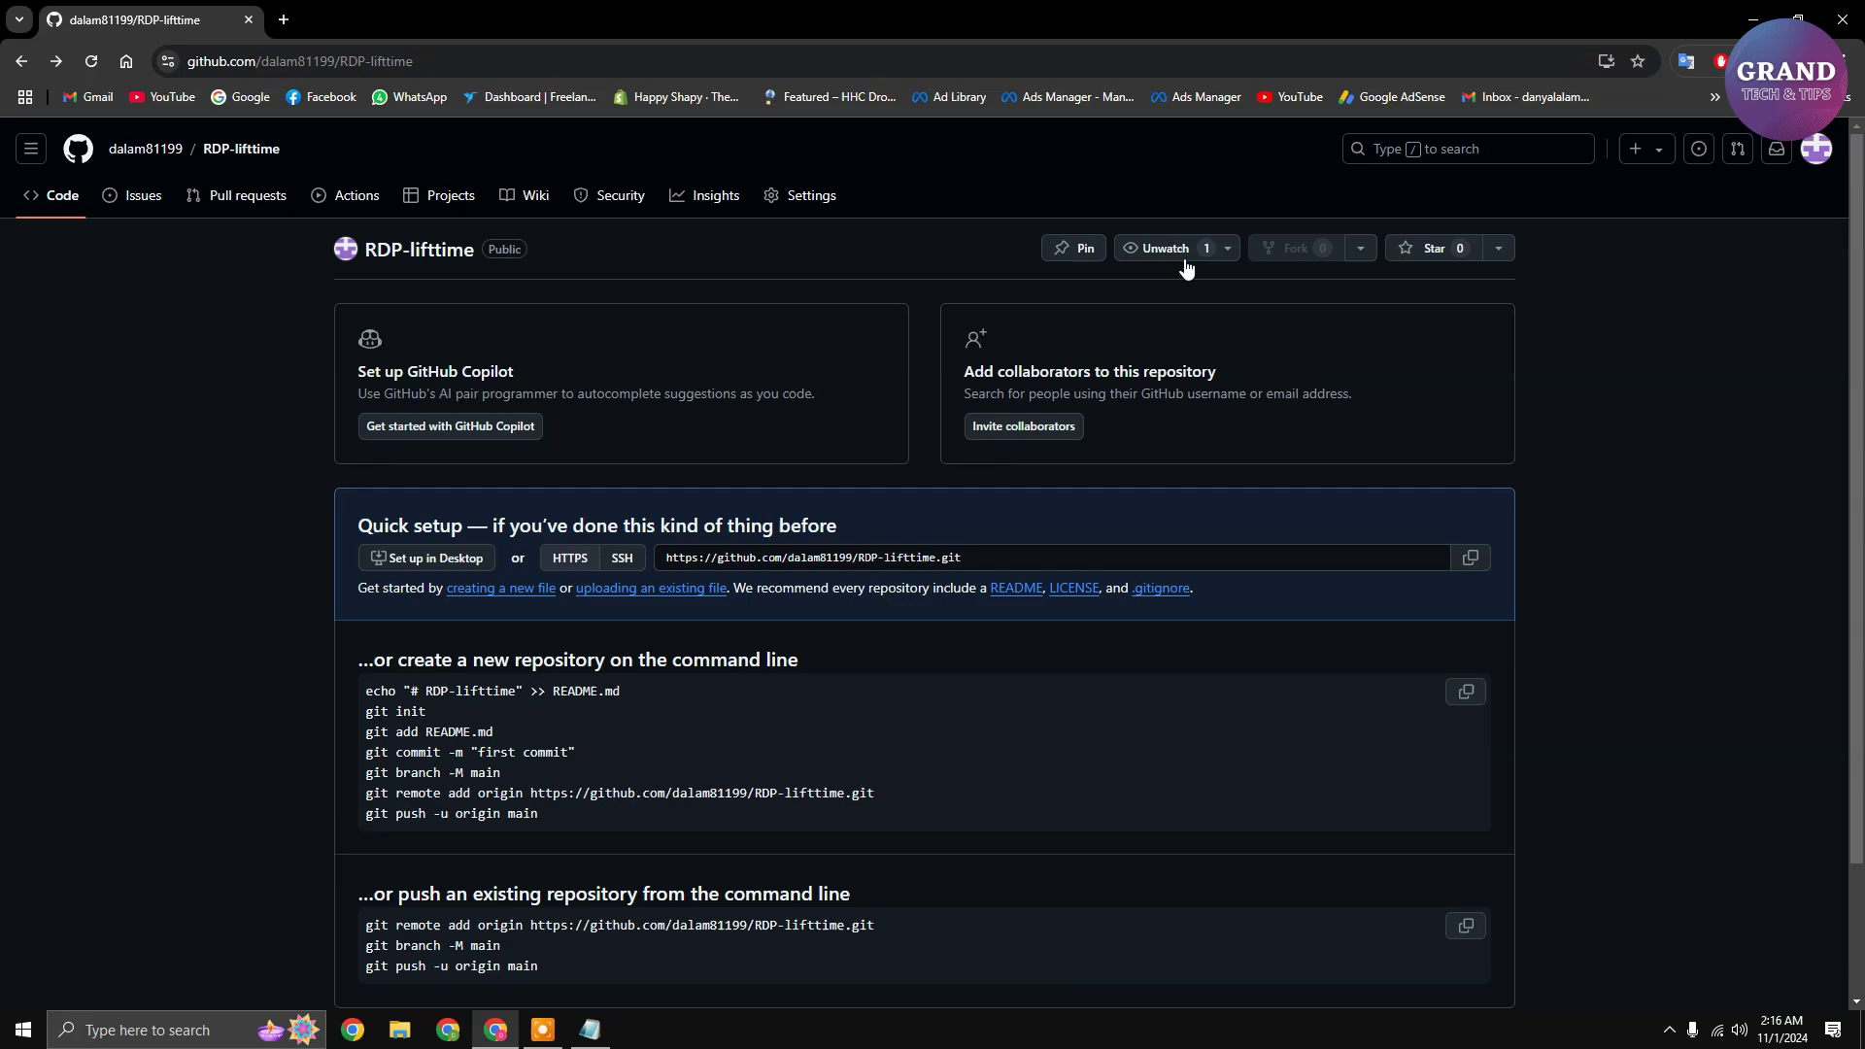
Start a blank main.yml workflow from the repository's Actions page.
left_click(359, 216)
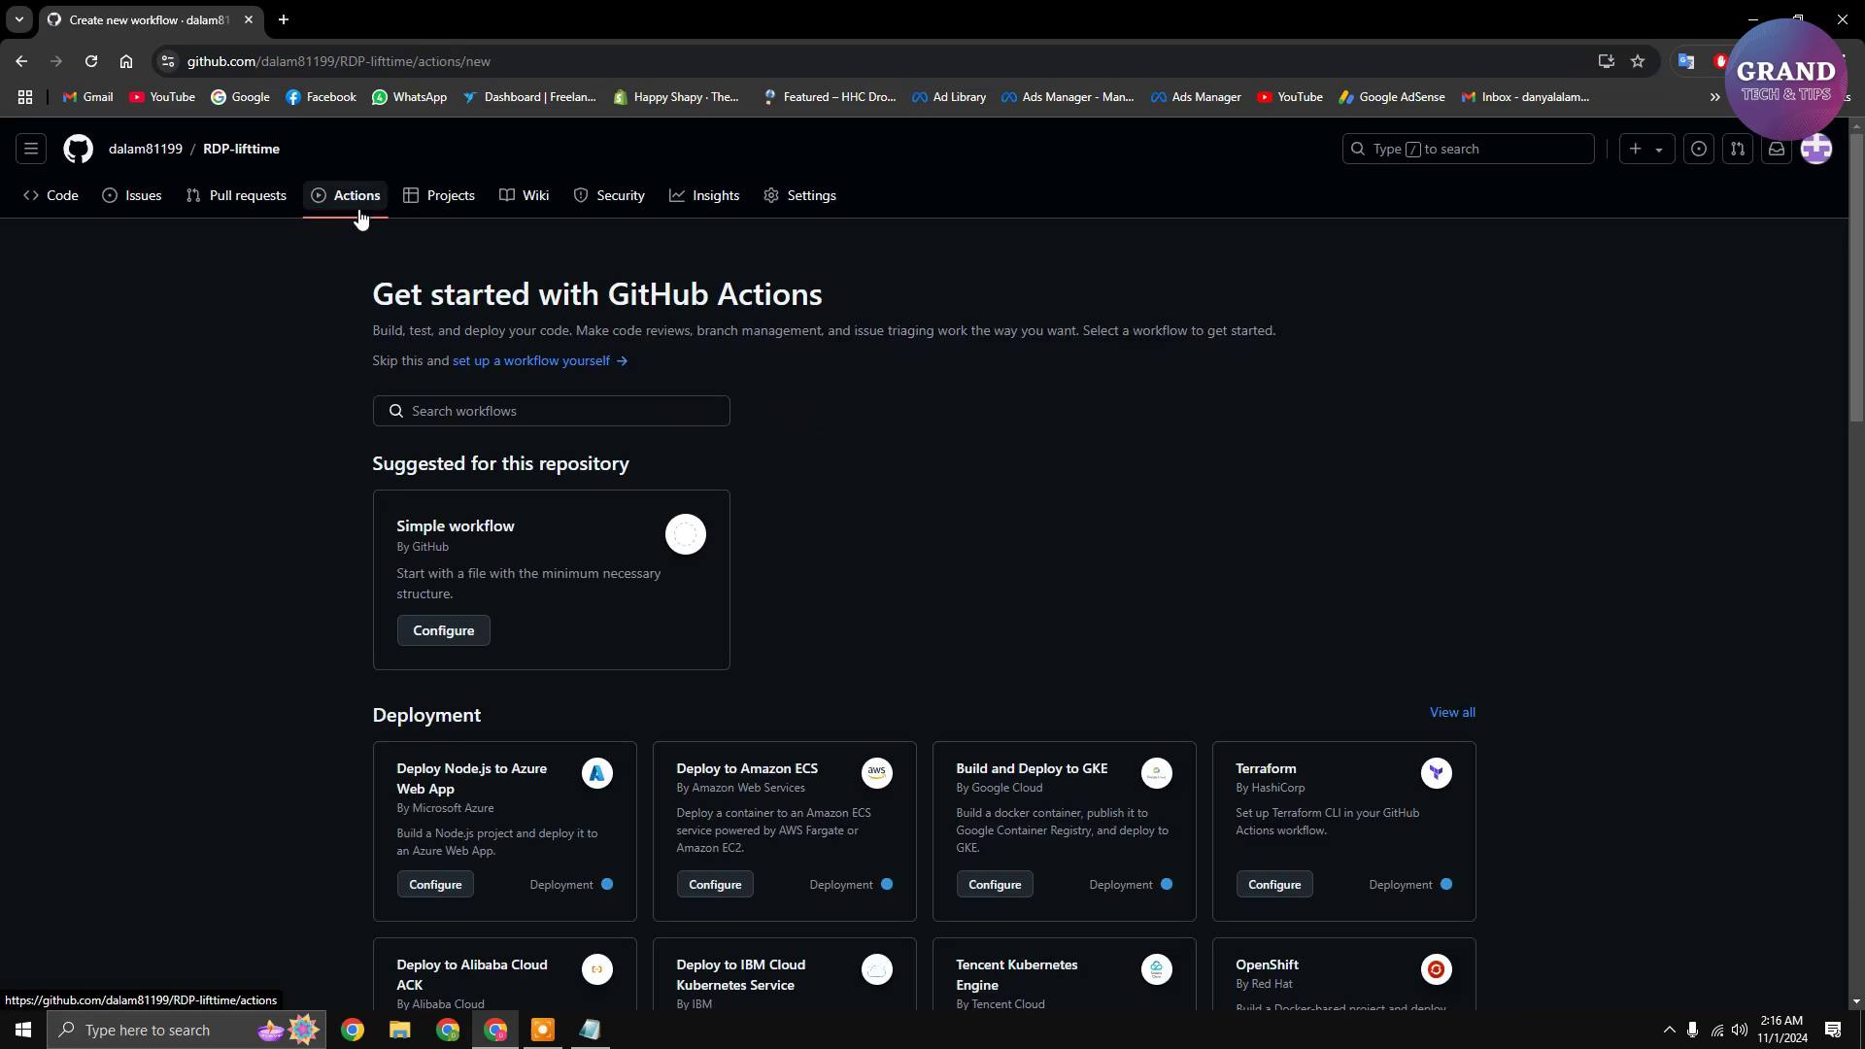
left_click(548, 377)
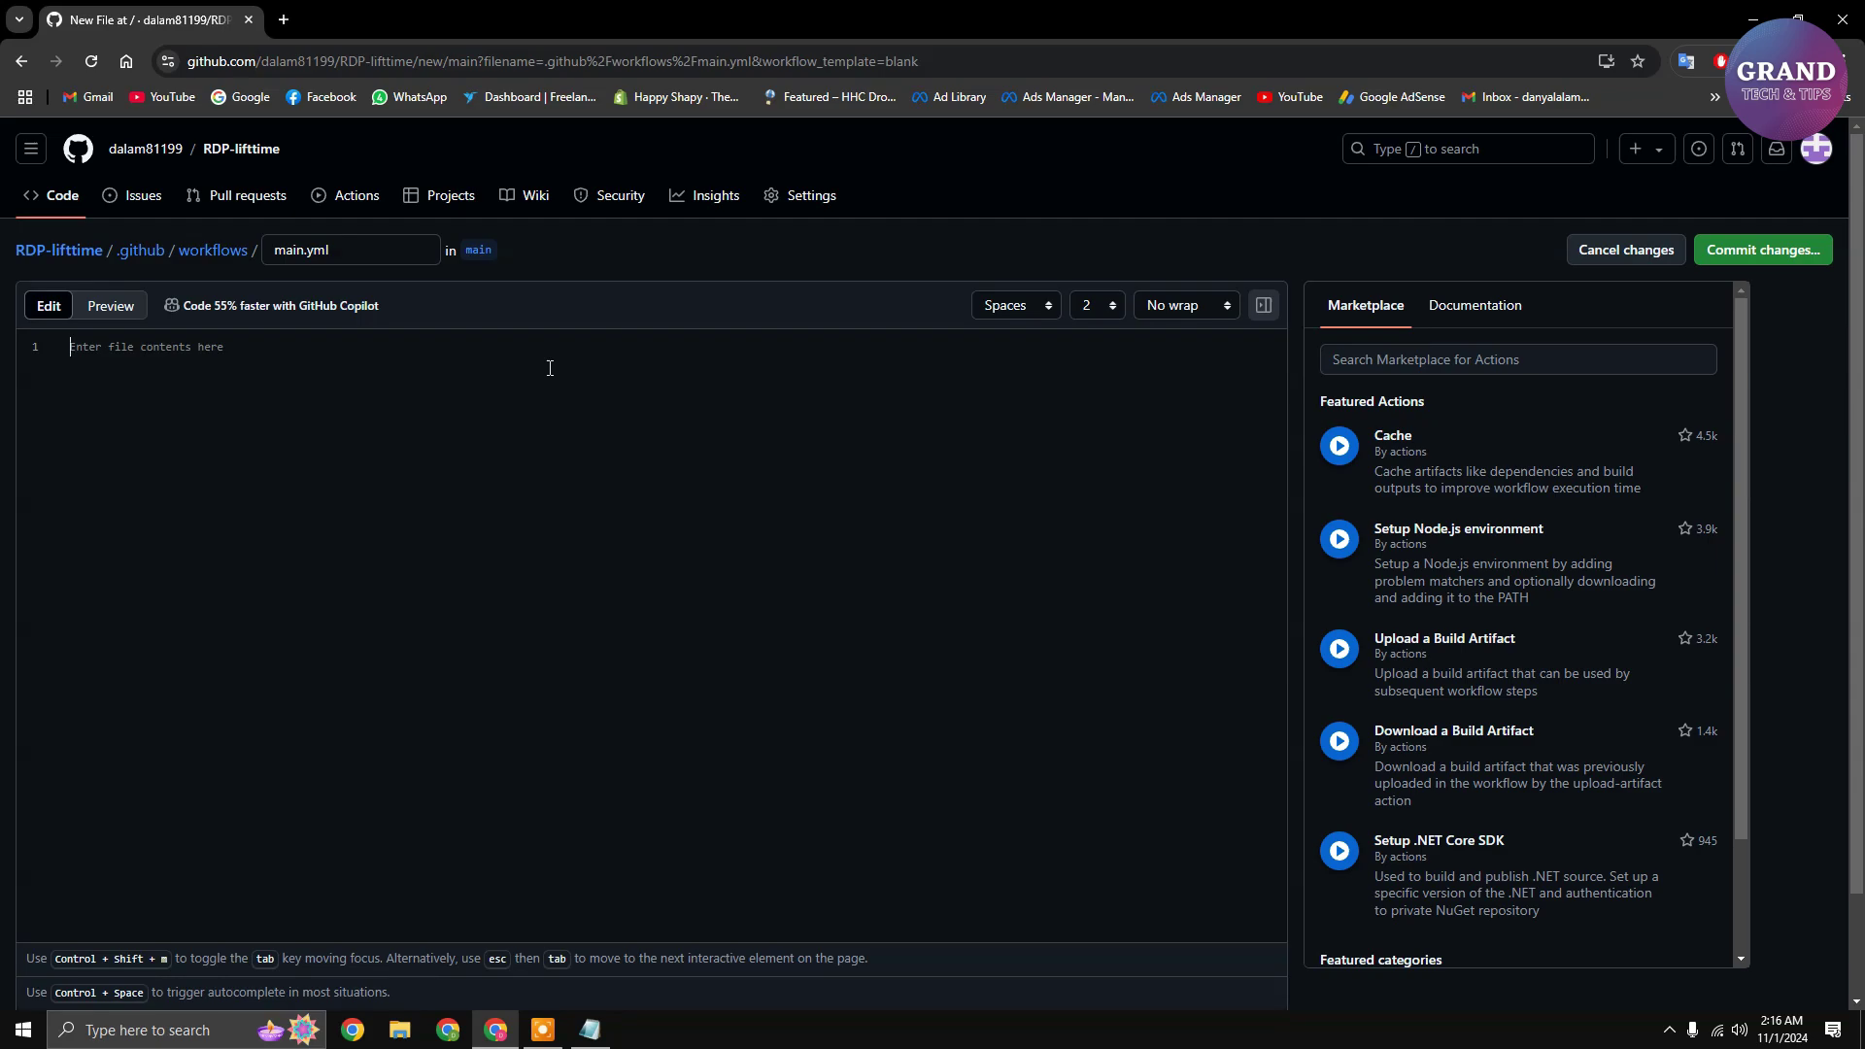
Copy the Windows - LiteManager workflow code, through loop.bat, from the notes.
left_click(590, 1029)
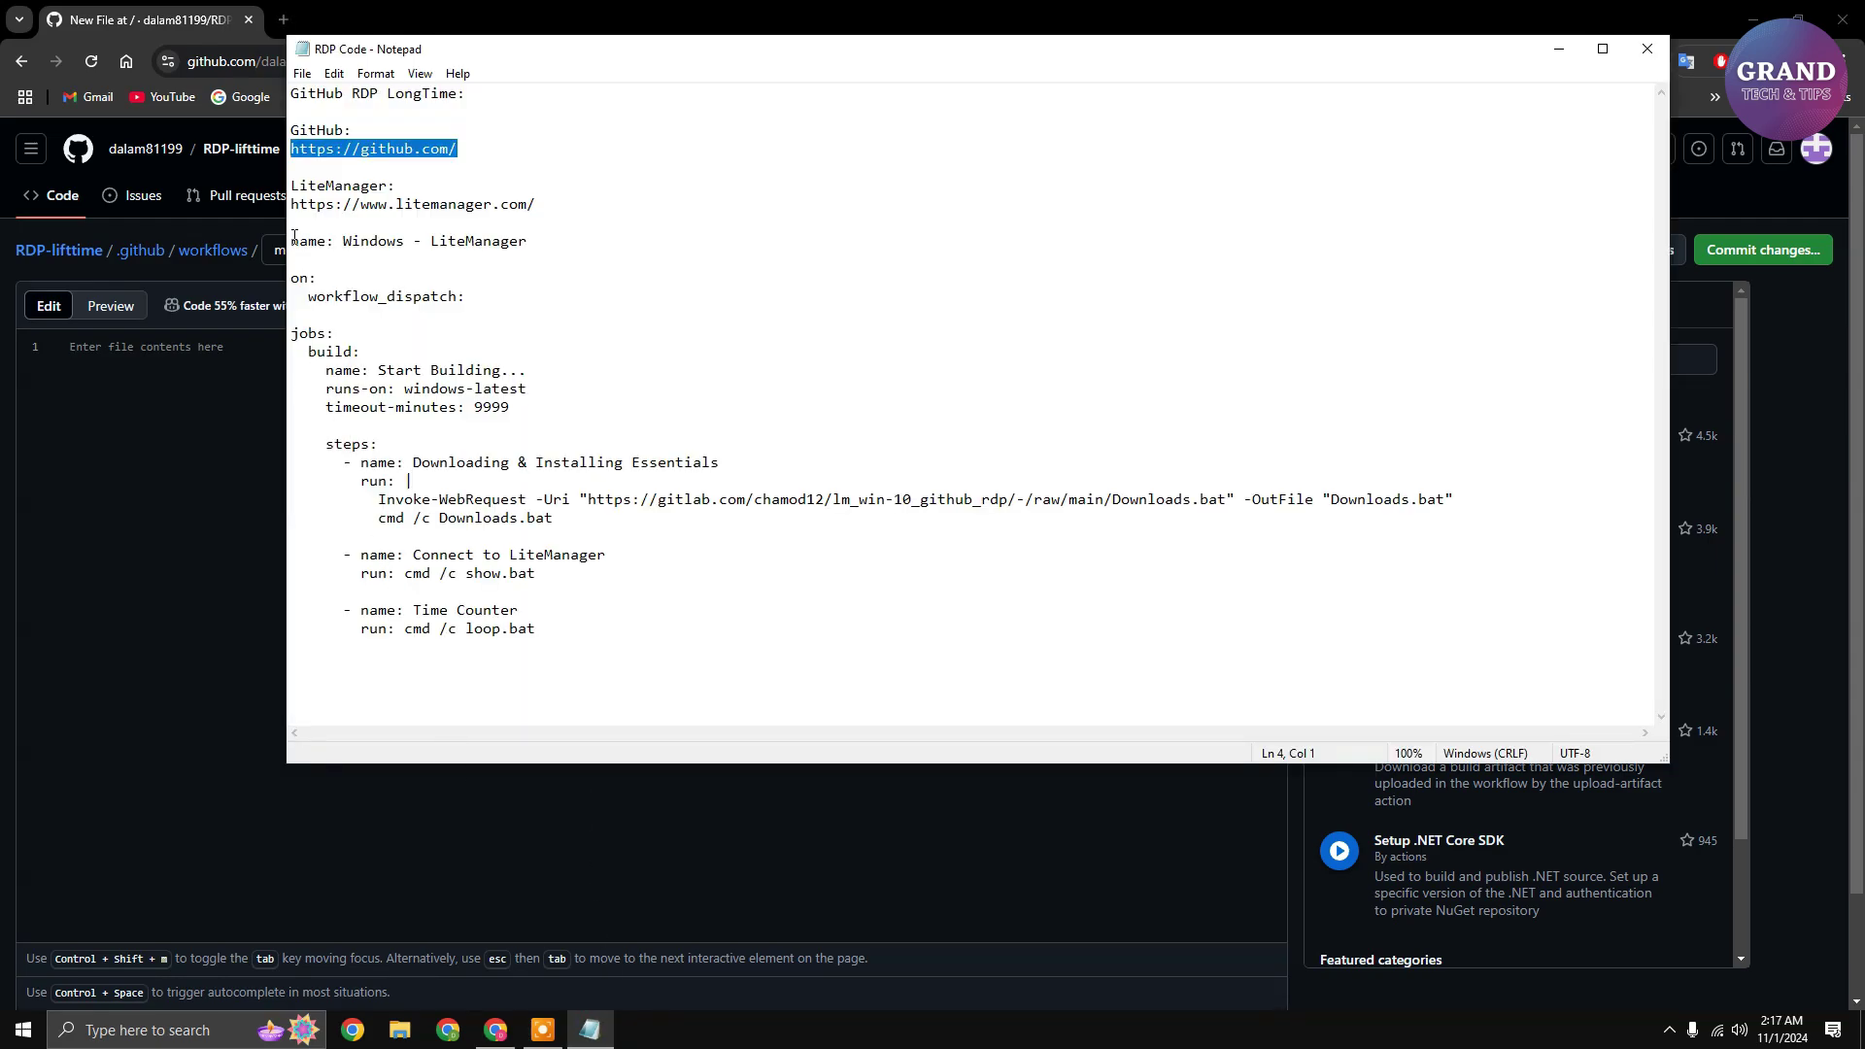
left_click_drag(292, 239, 689, 634)
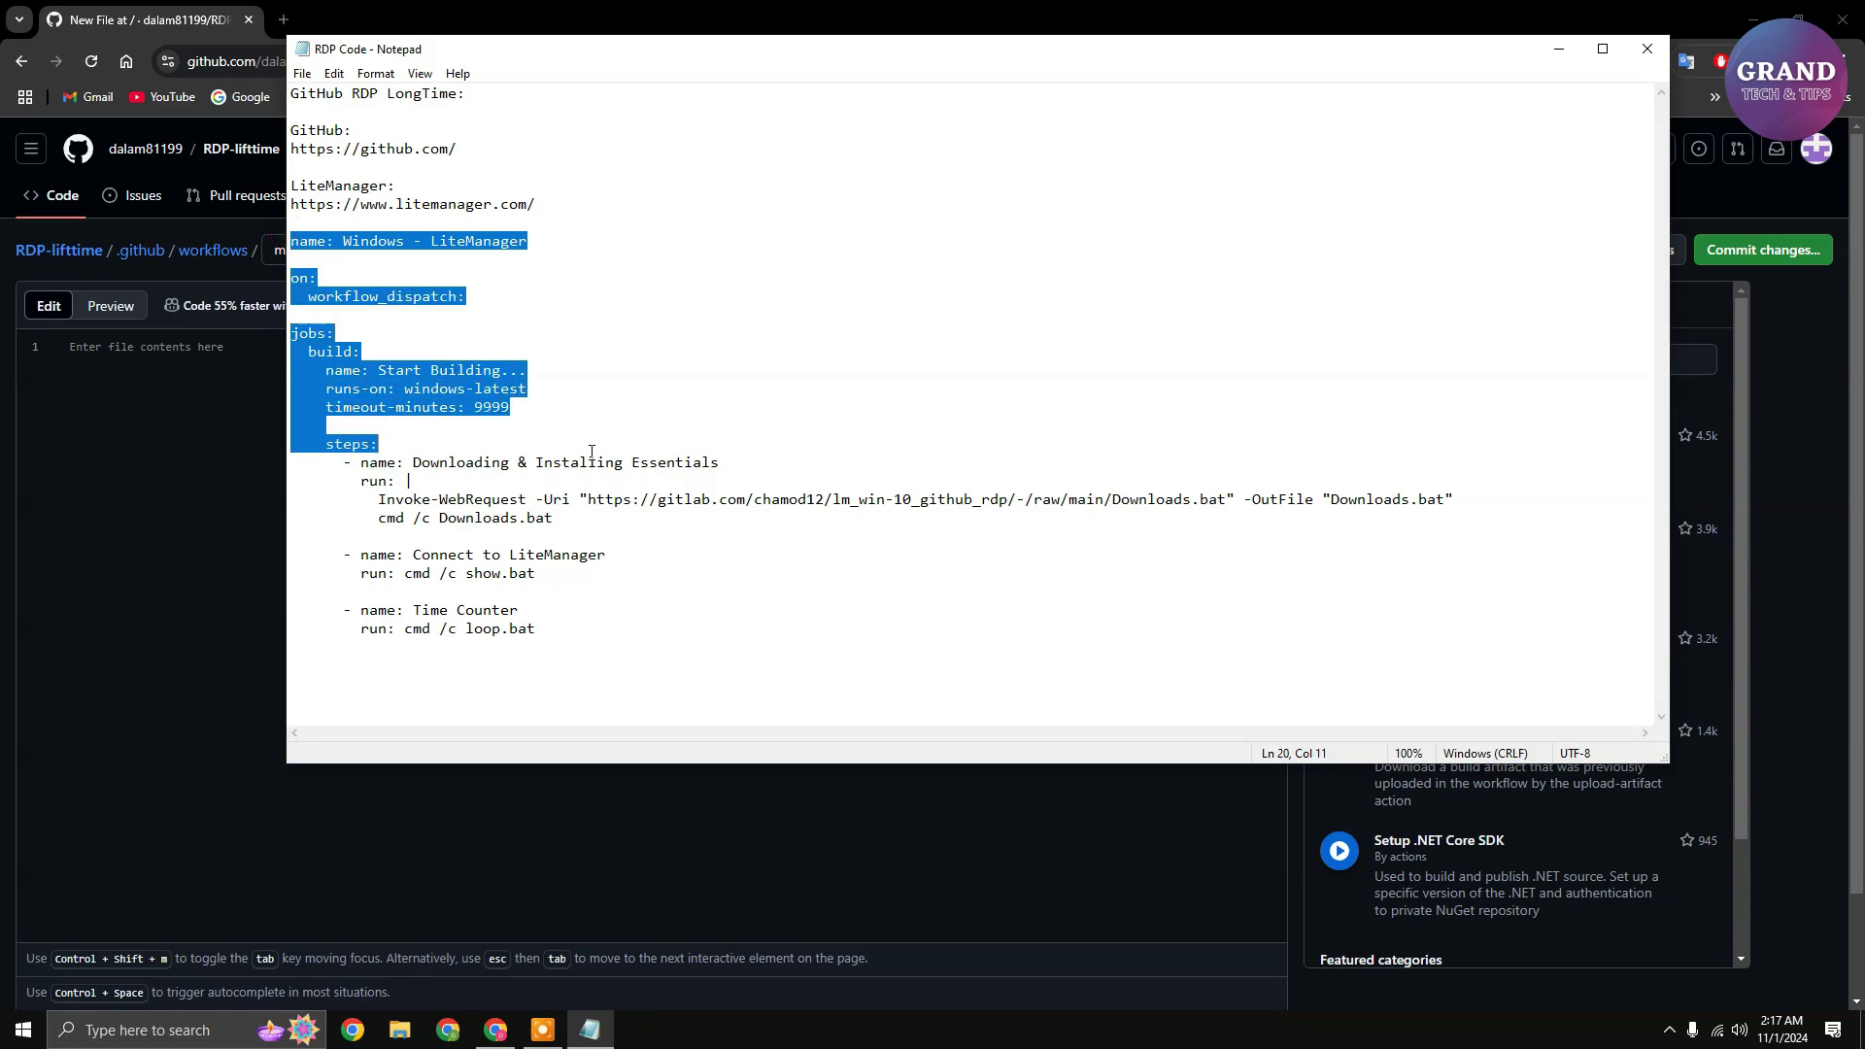
right_click(500, 595)
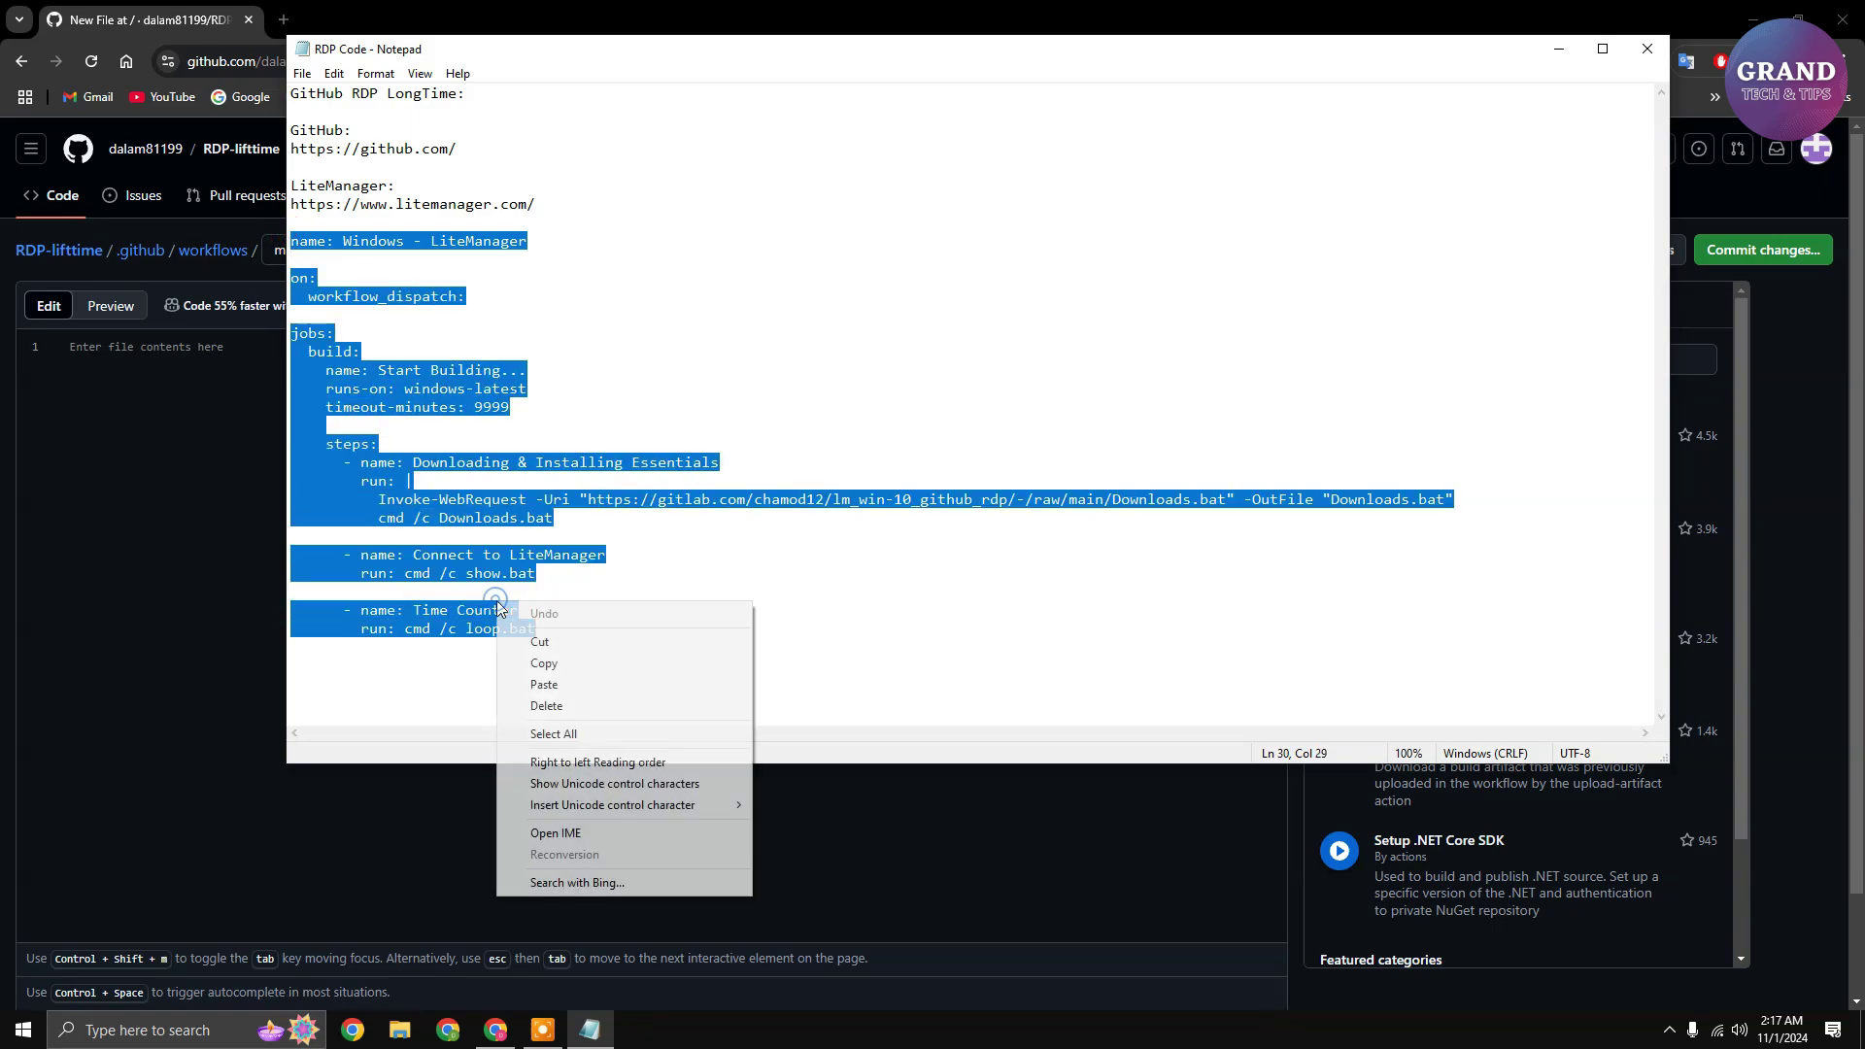
left_click(588, 667)
Paste the workflow code into main.yml and commit the file.
left_click(596, 814)
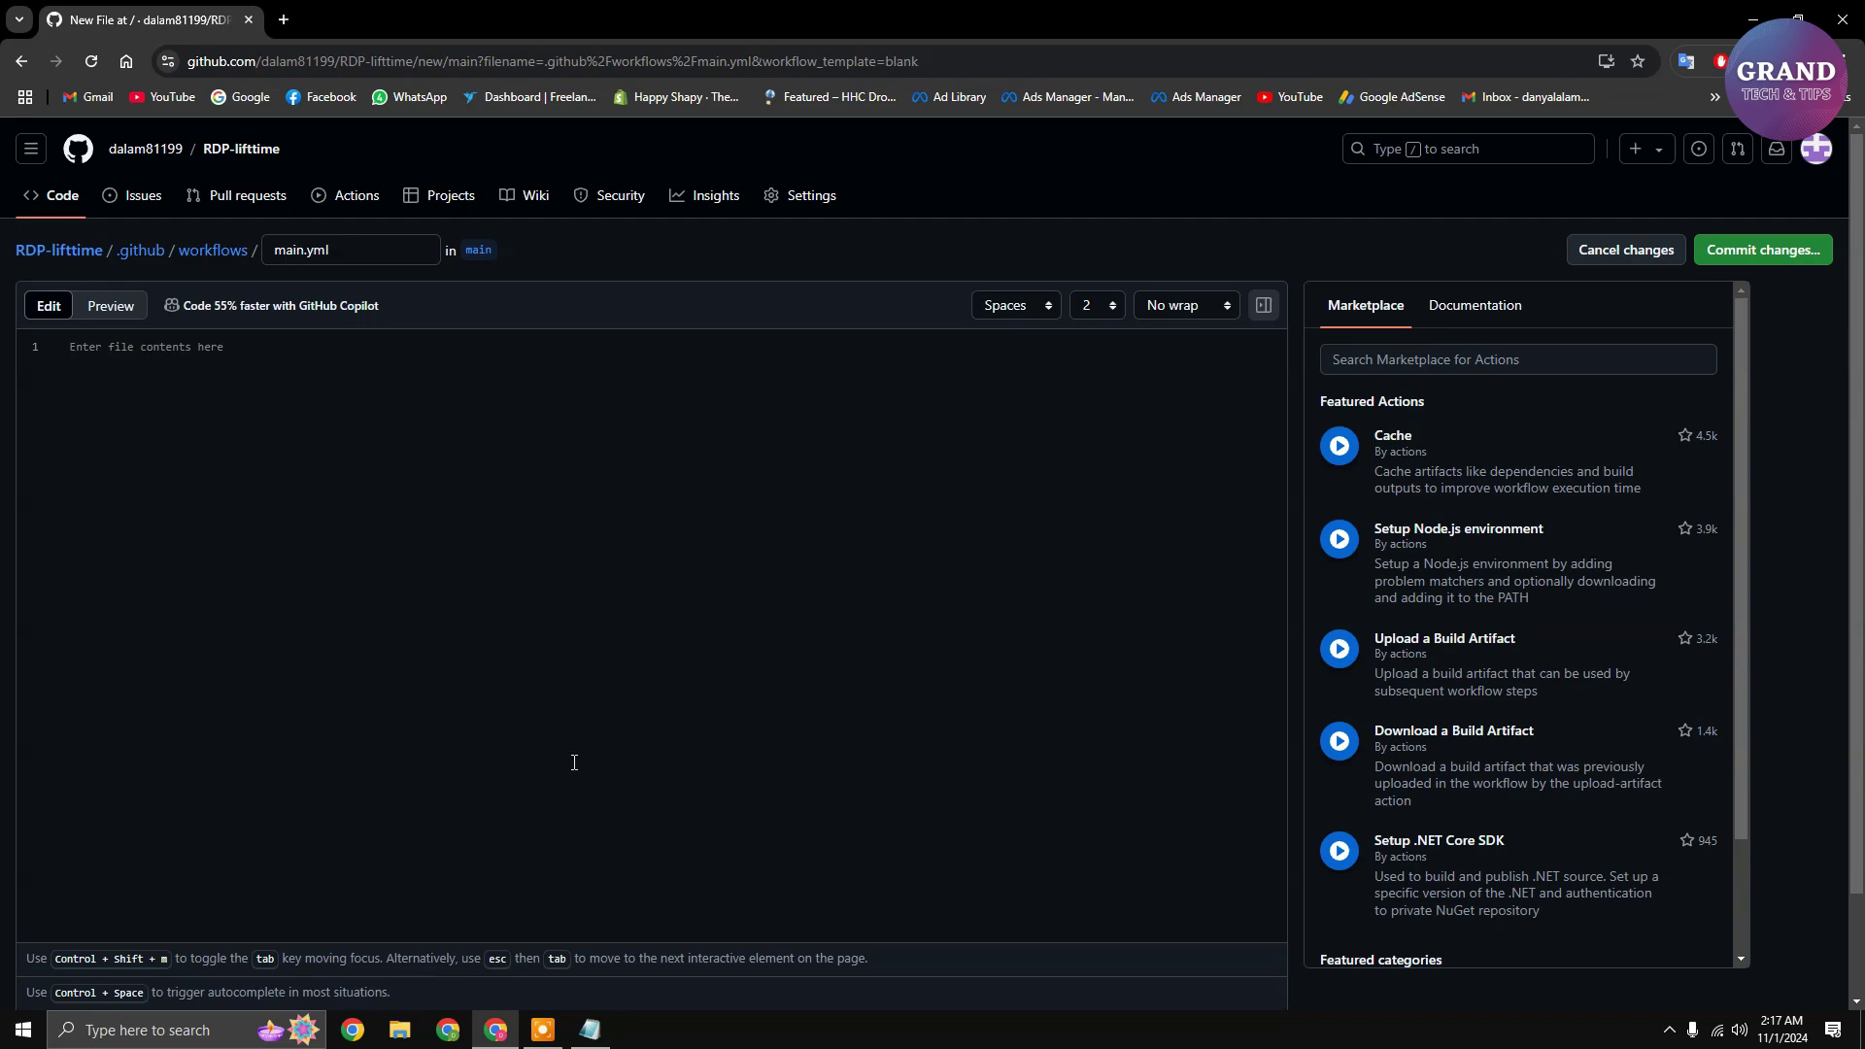
right_click(216, 362)
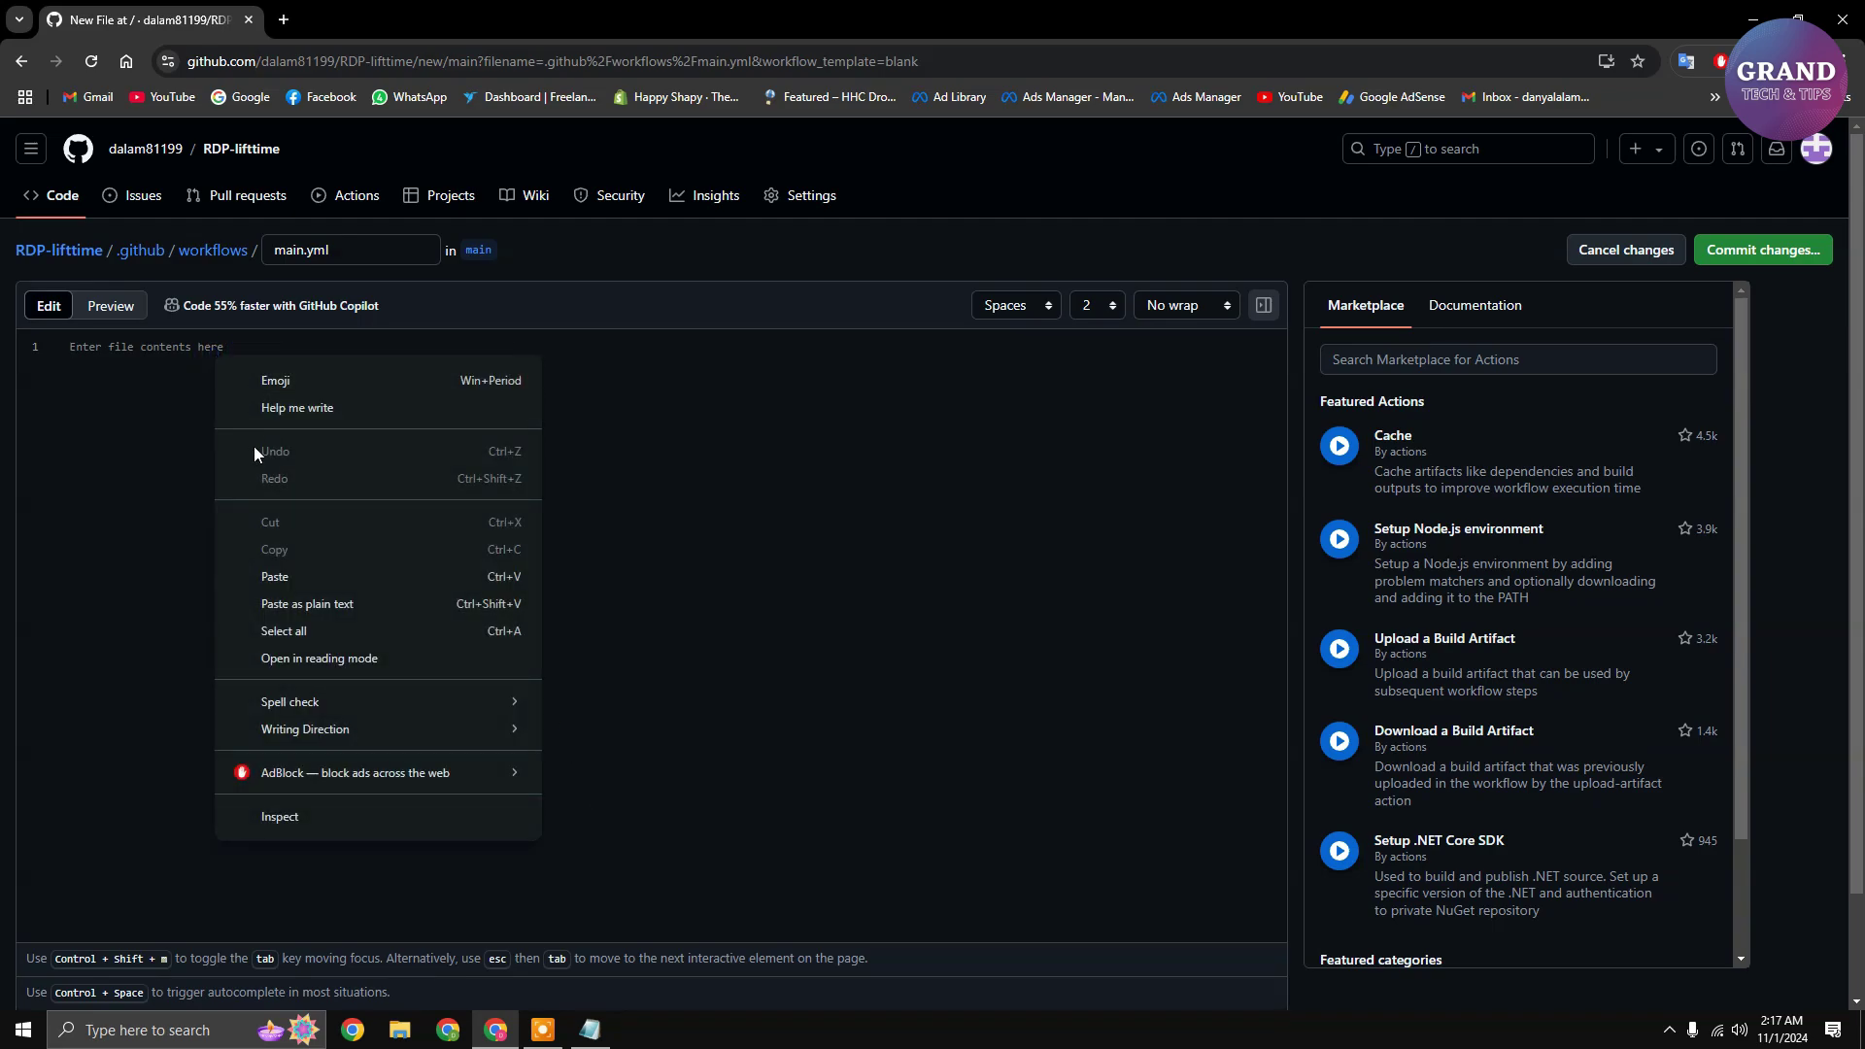
left_click(271, 577)
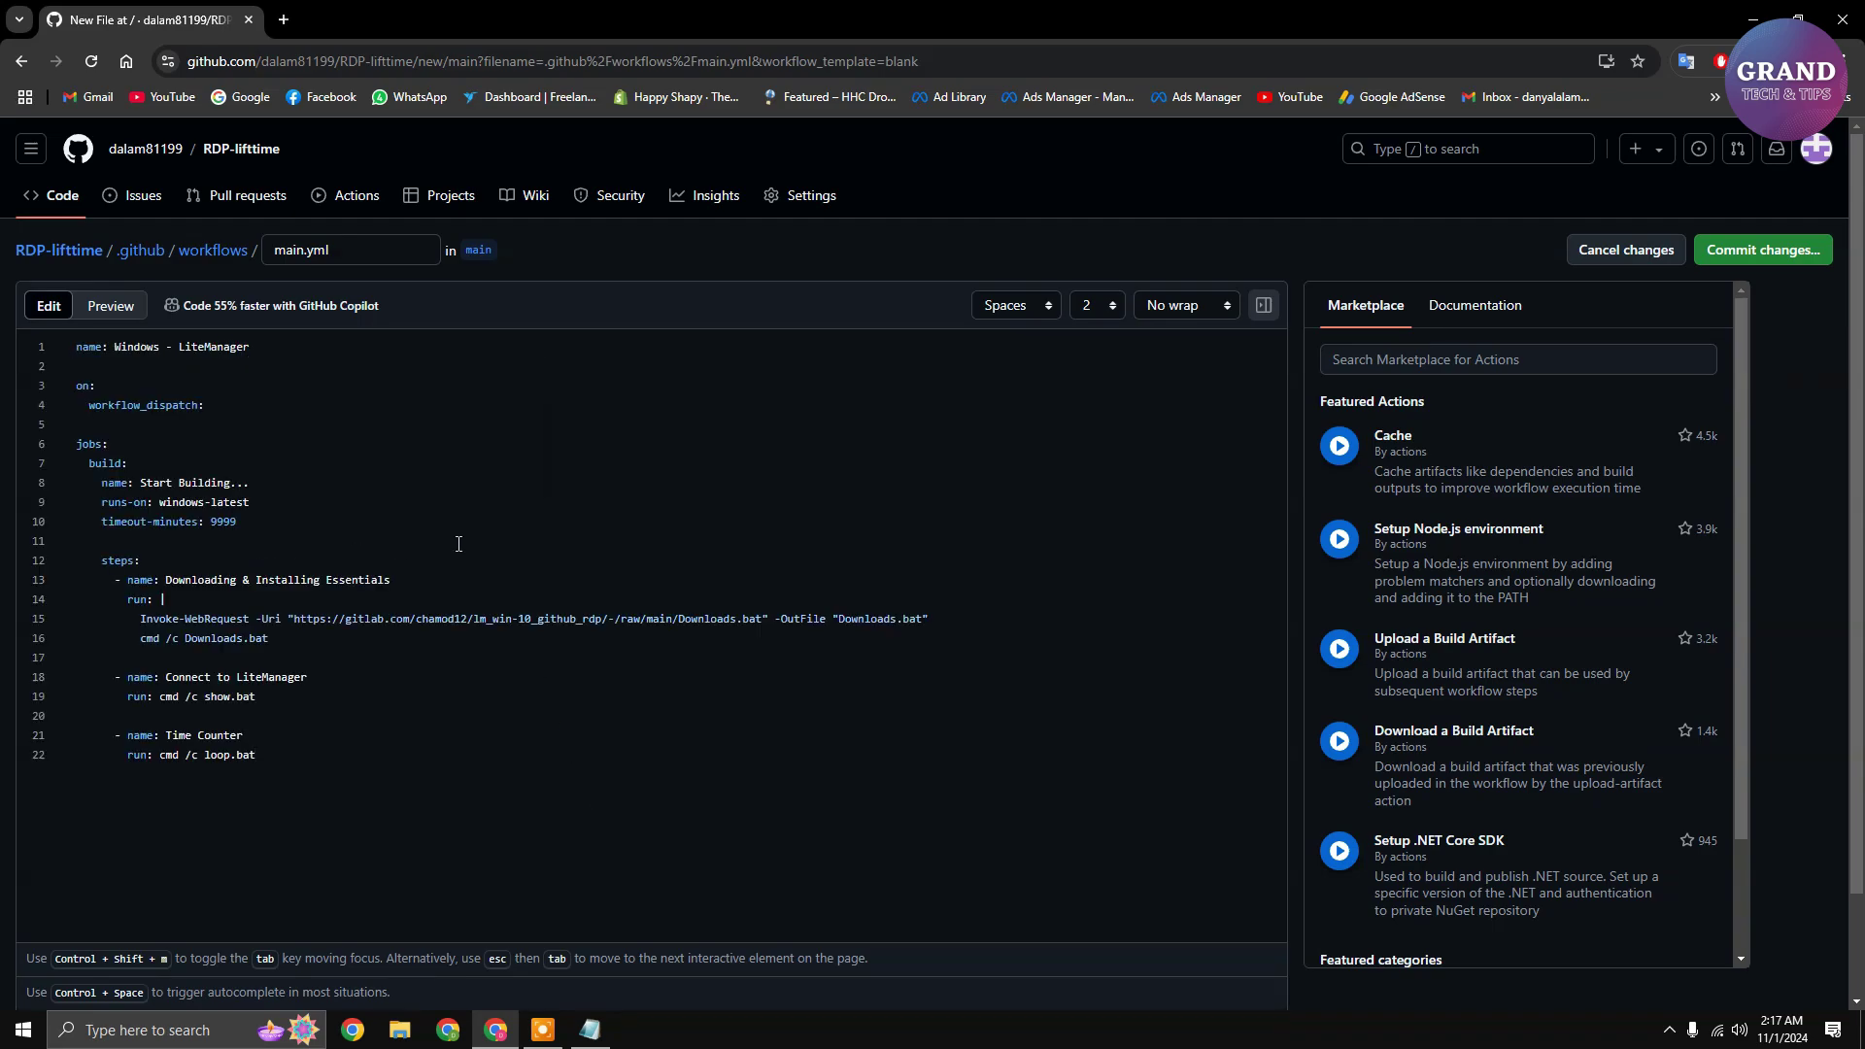
left_click(1795, 252)
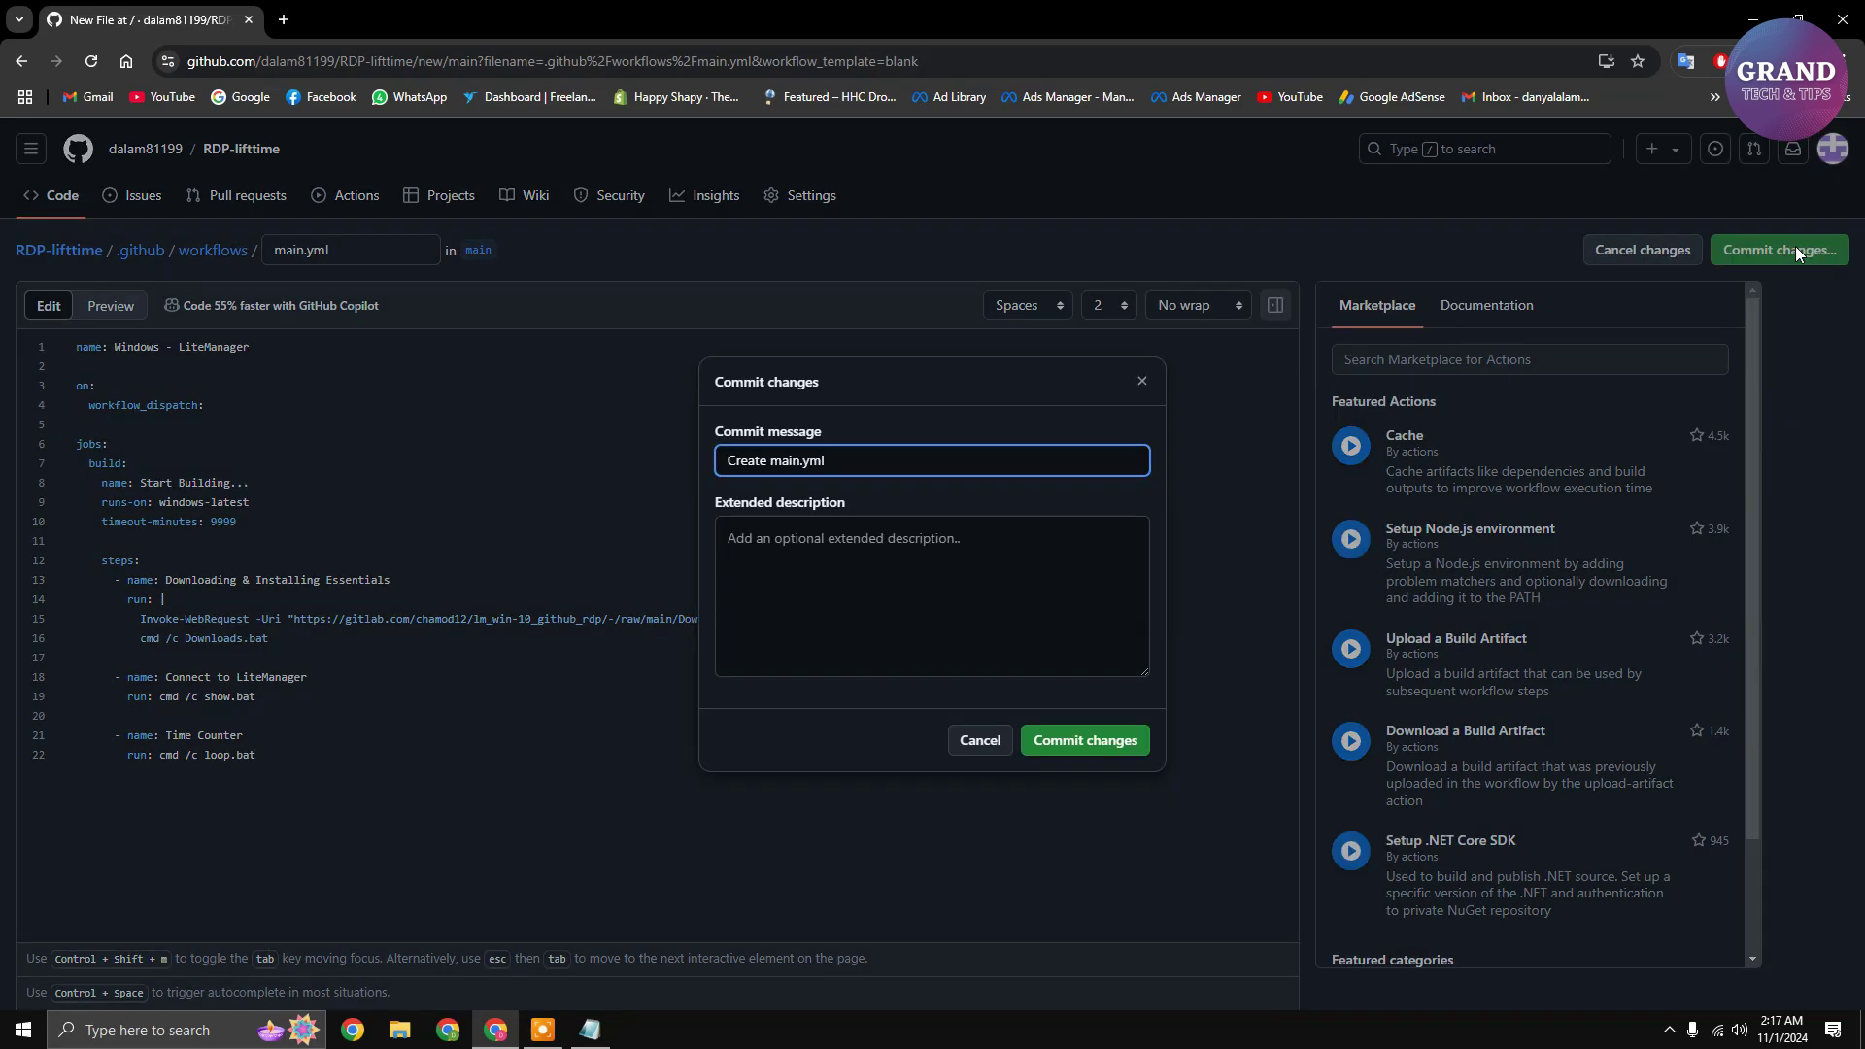
left_click(1084, 741)
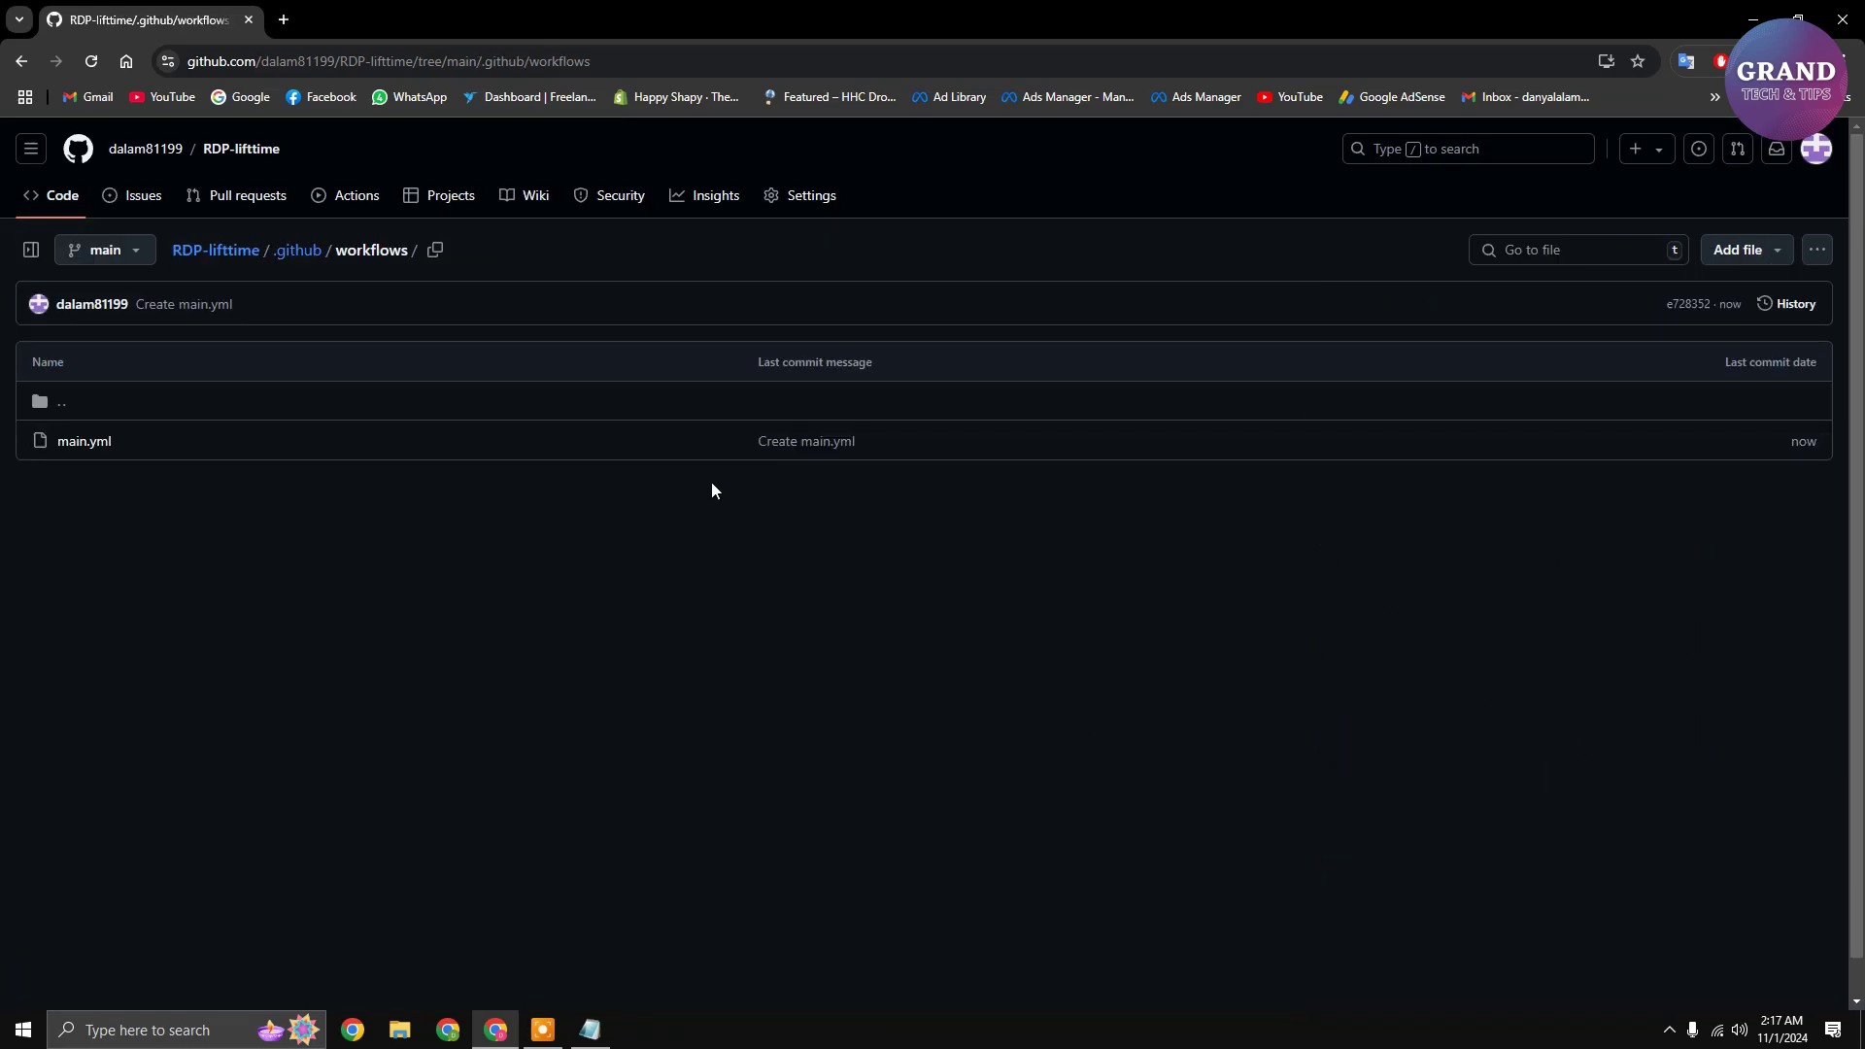
Manually run the Windows - LiteManager workflow on main and view run #1's summary.
left_click(341, 204)
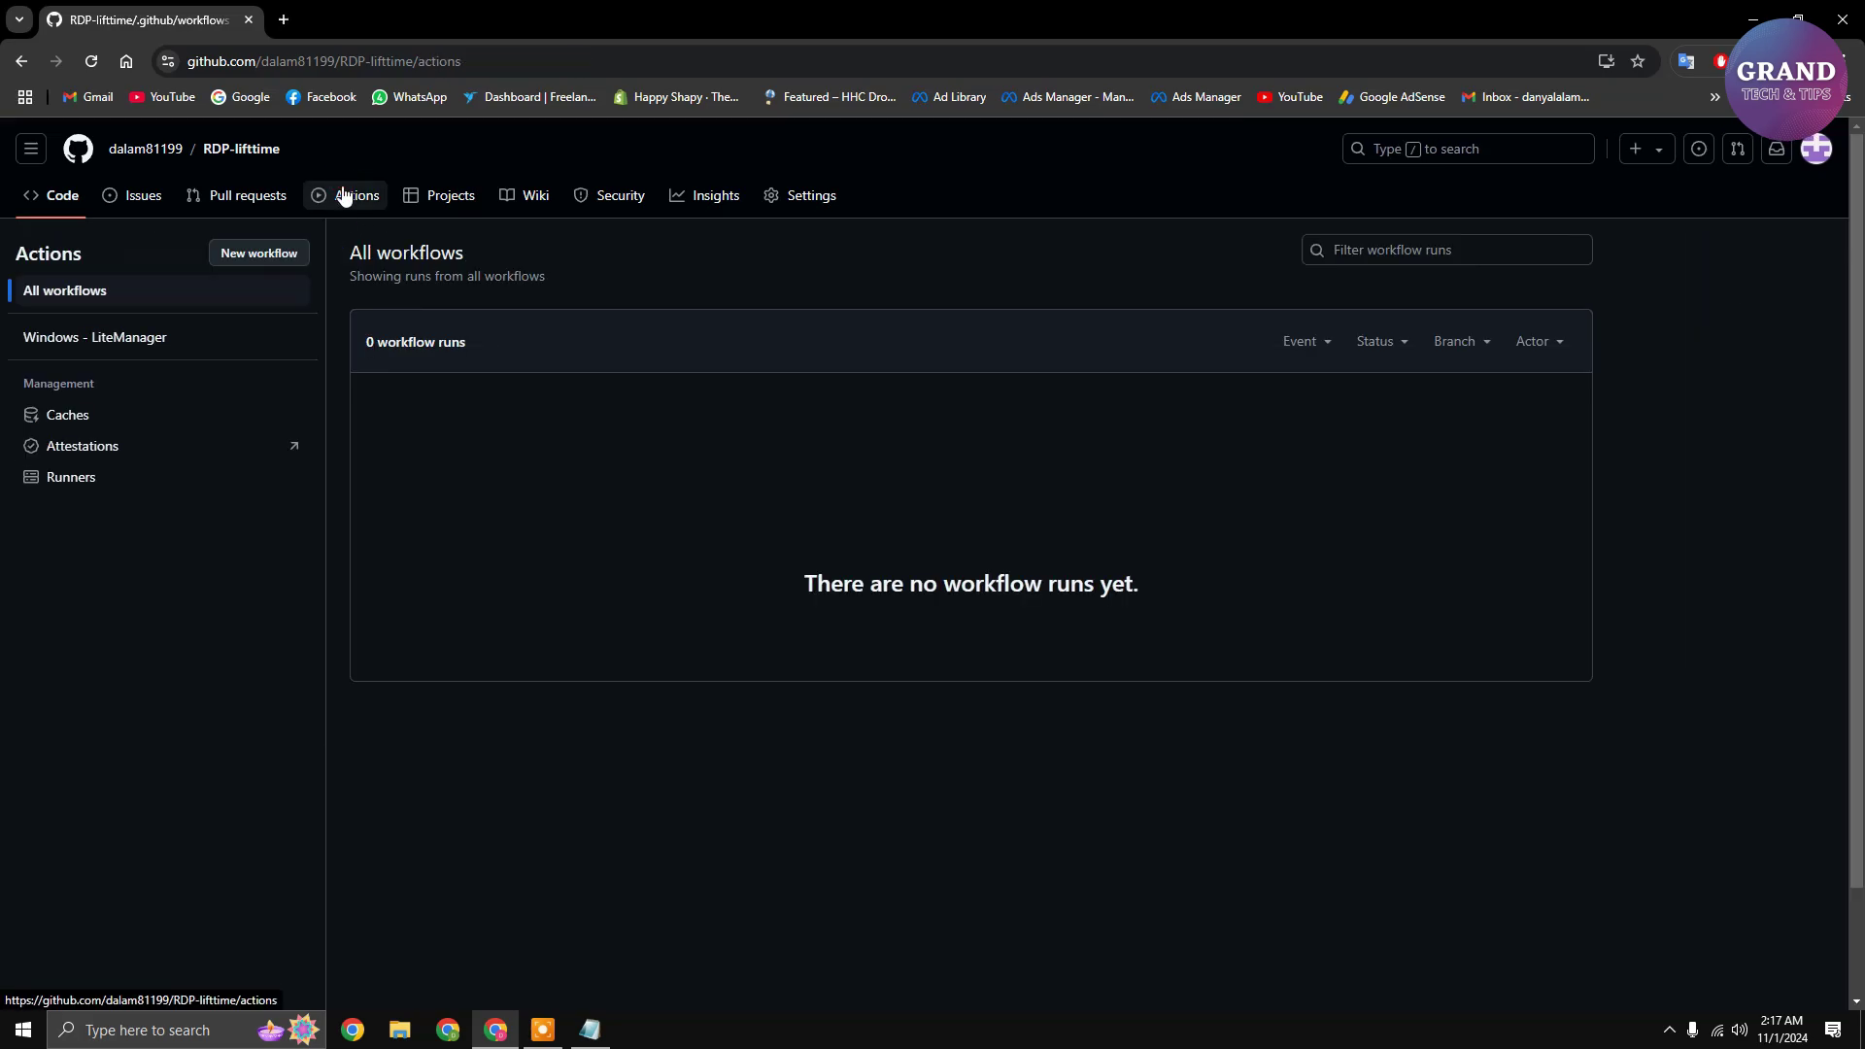
left_click(135, 342)
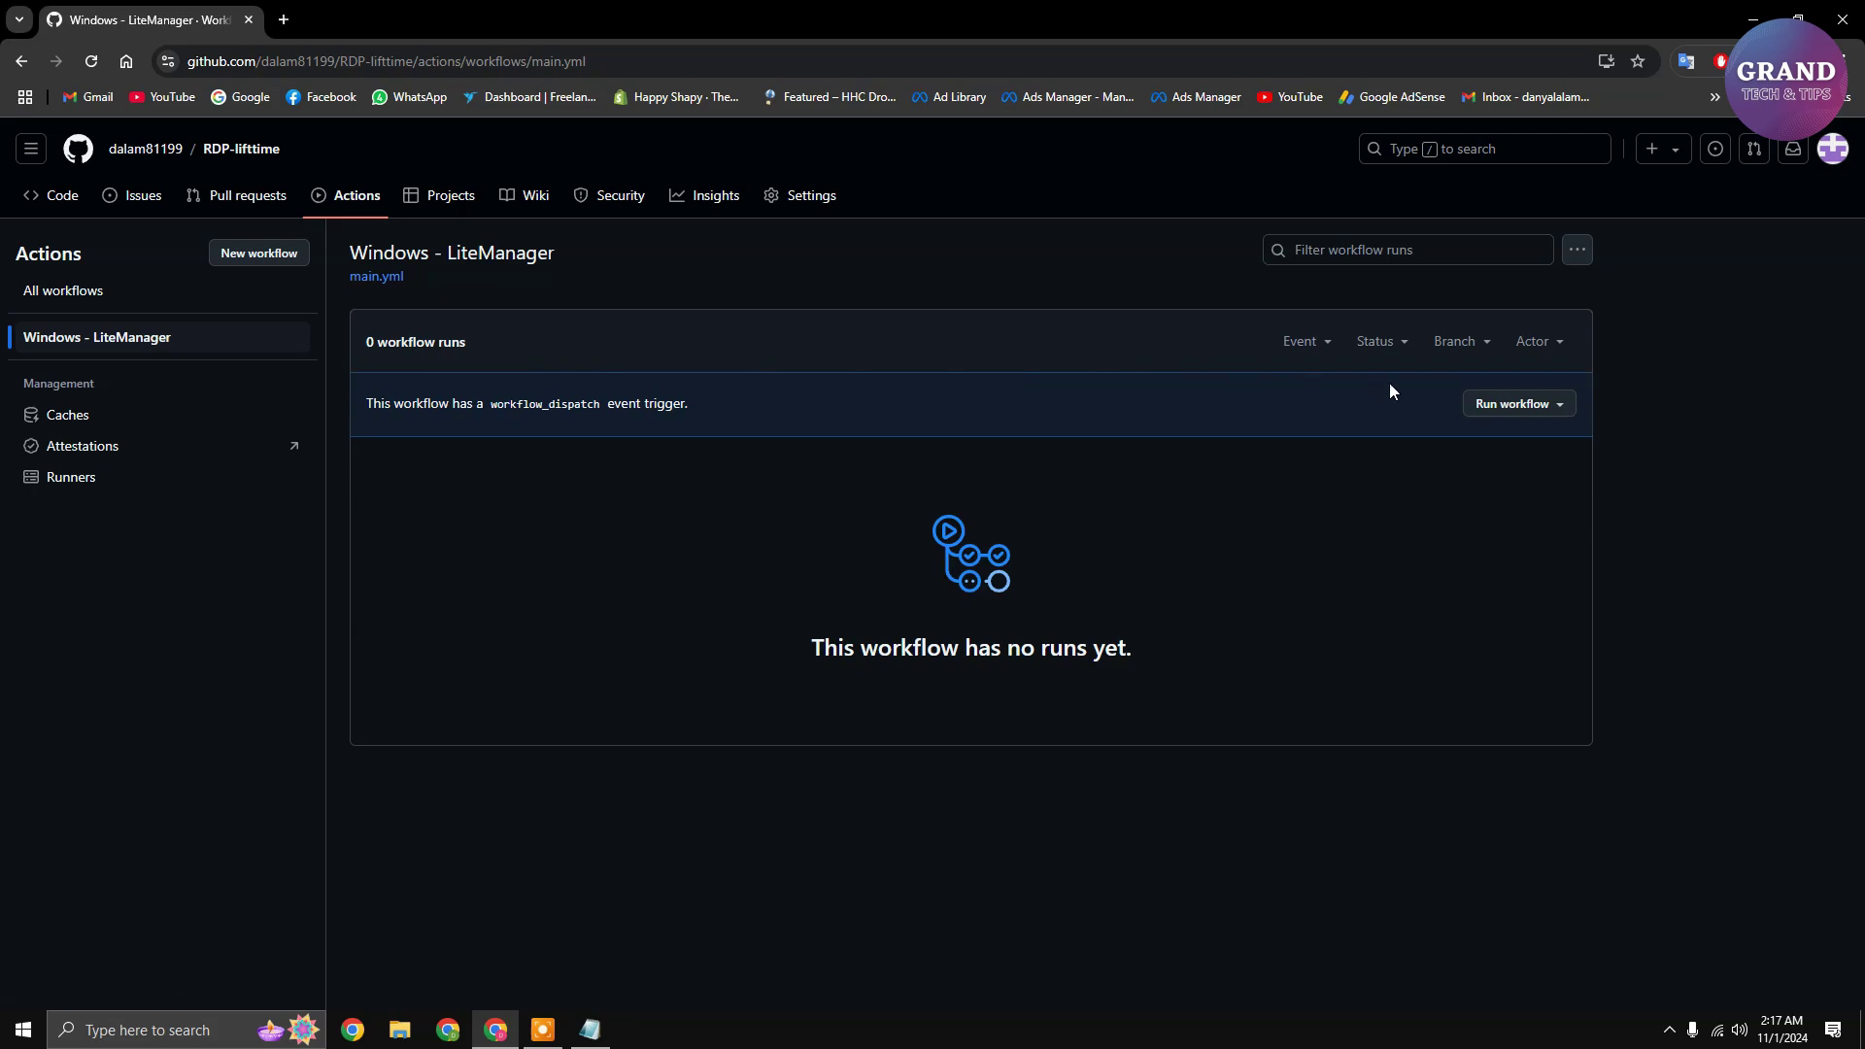
left_click(1502, 407)
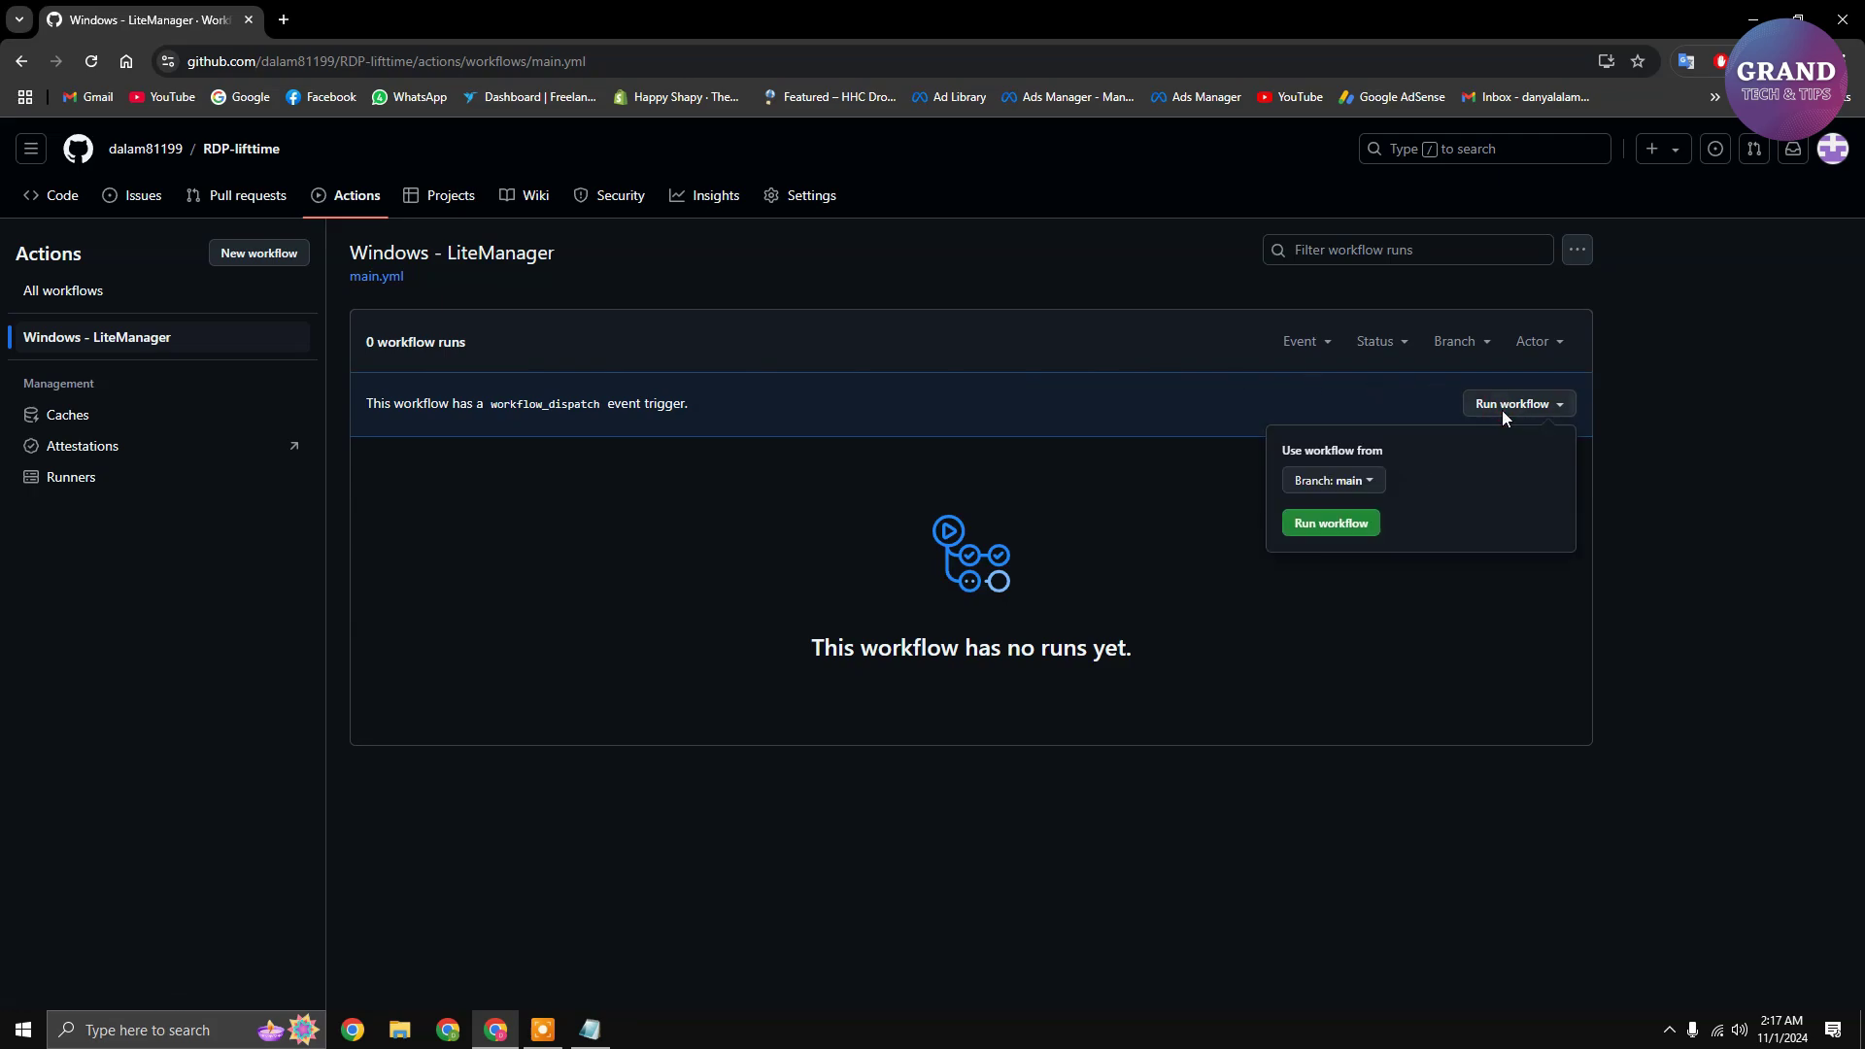
left_click(1348, 528)
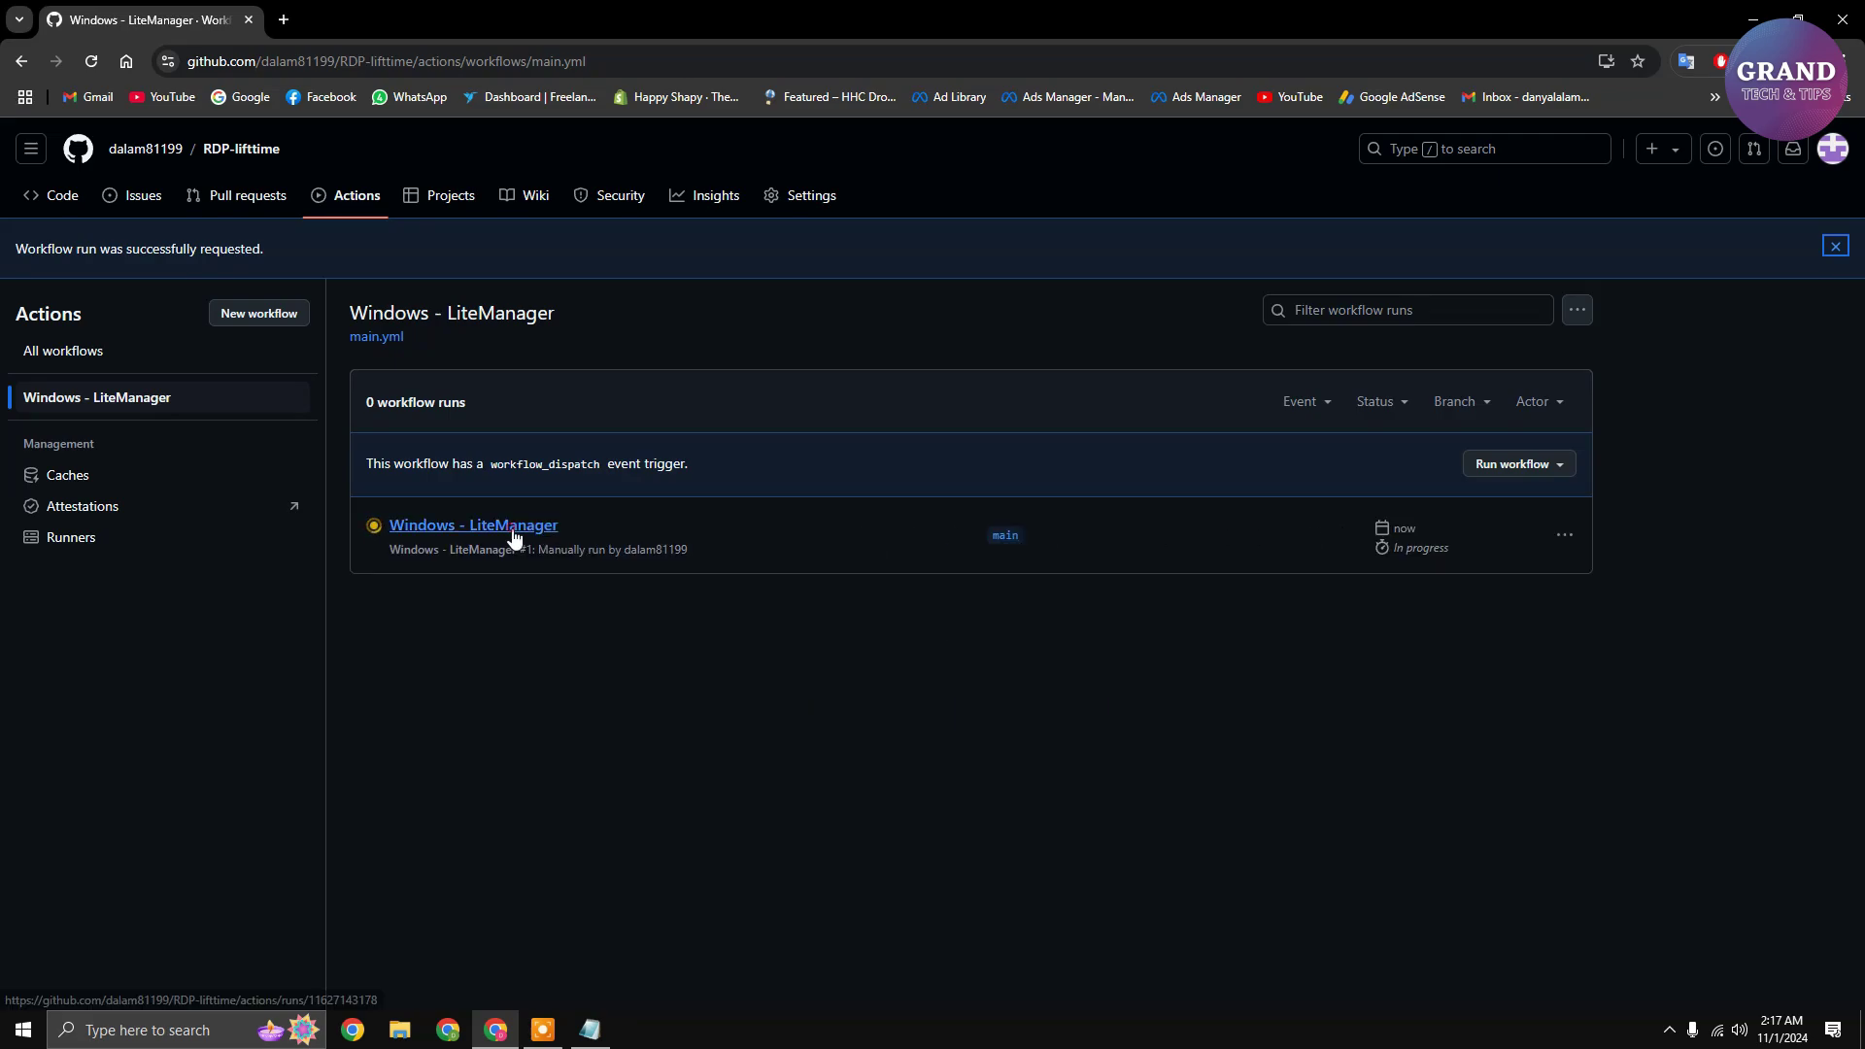
left_click(510, 529)
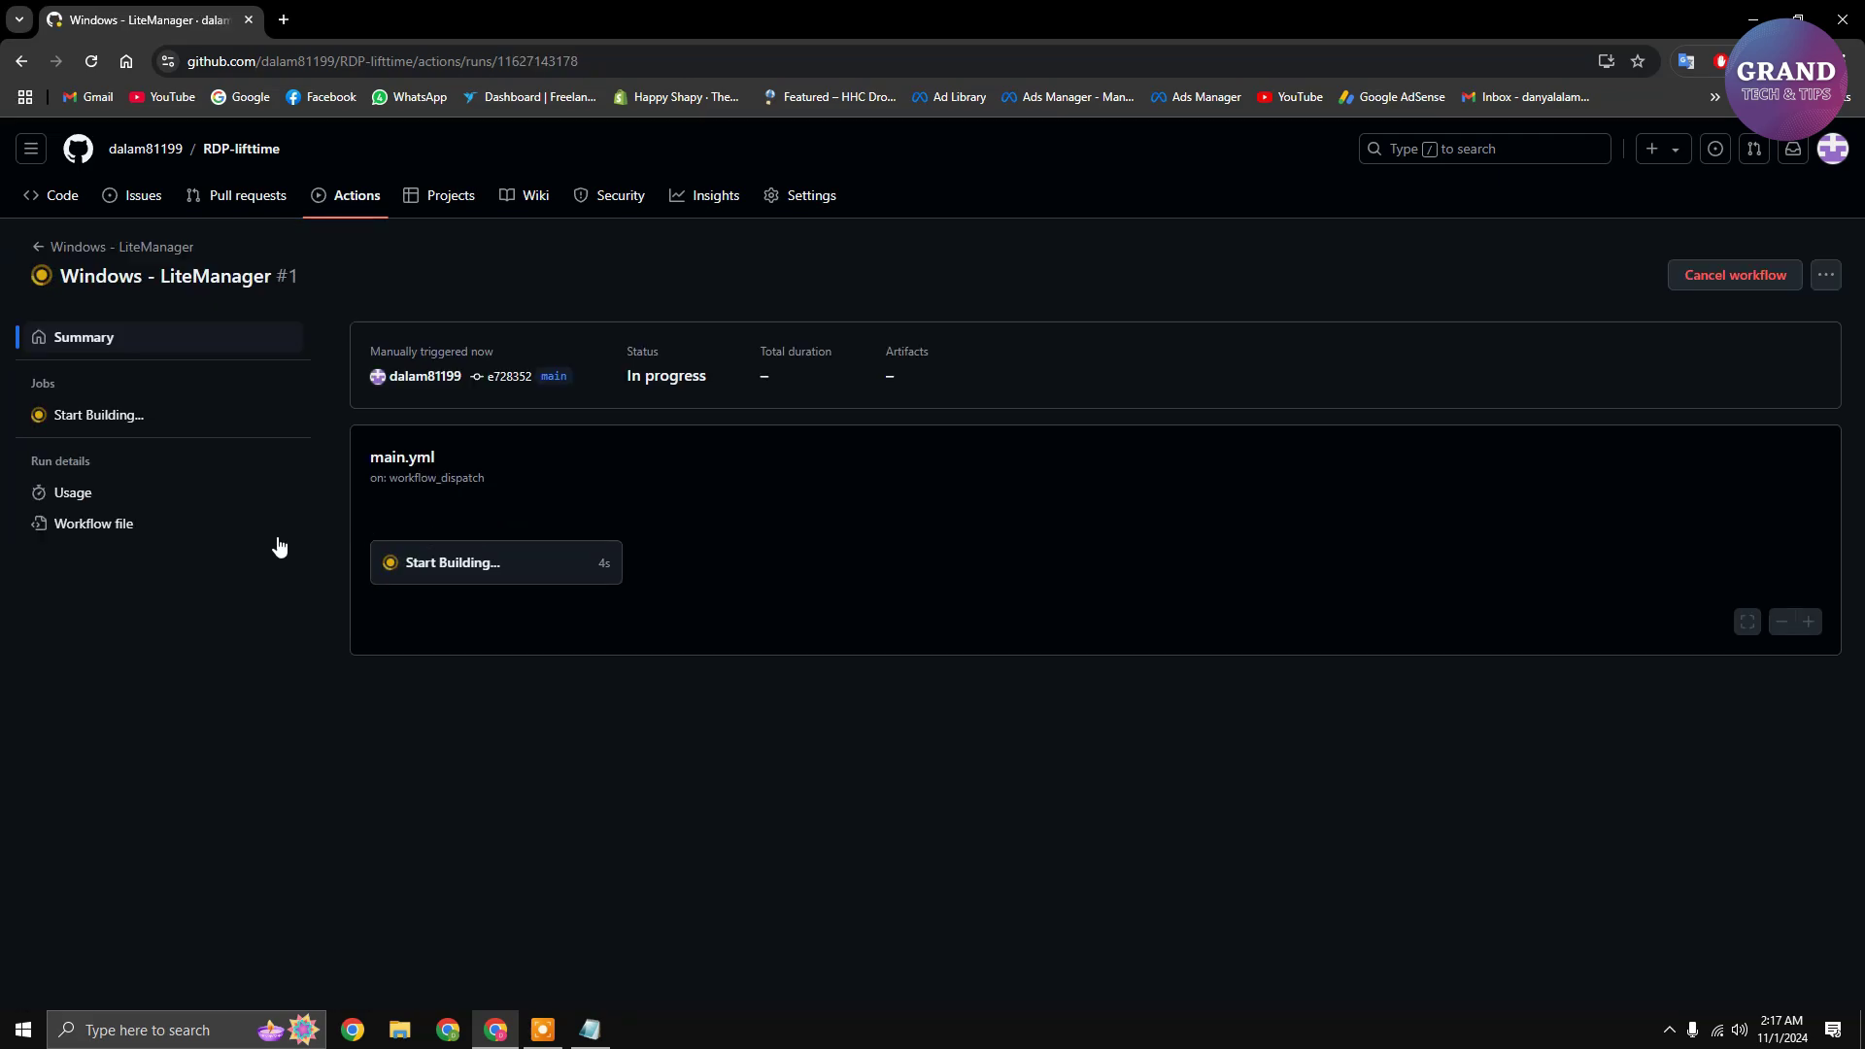
Remove the 'timeout-minutes: 9999' line from main.yml and commit it to main.
left_click(90, 528)
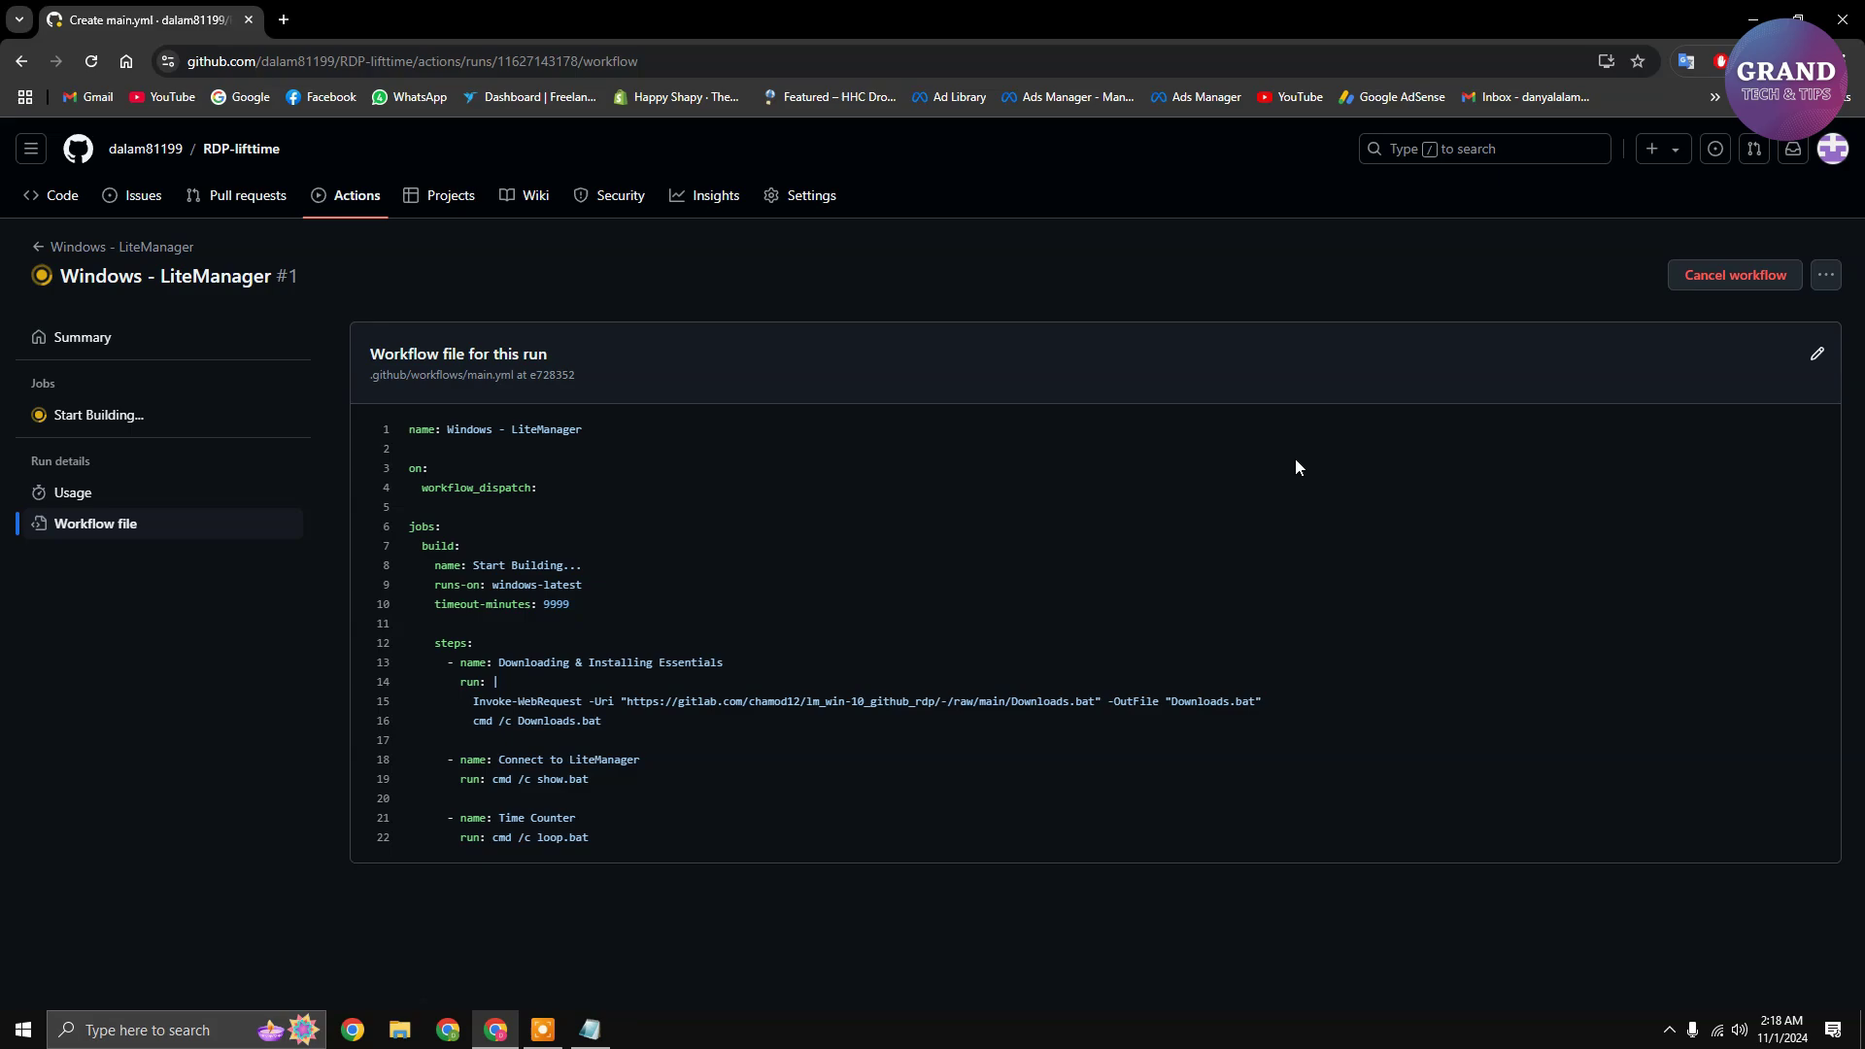
left_click(1818, 356)
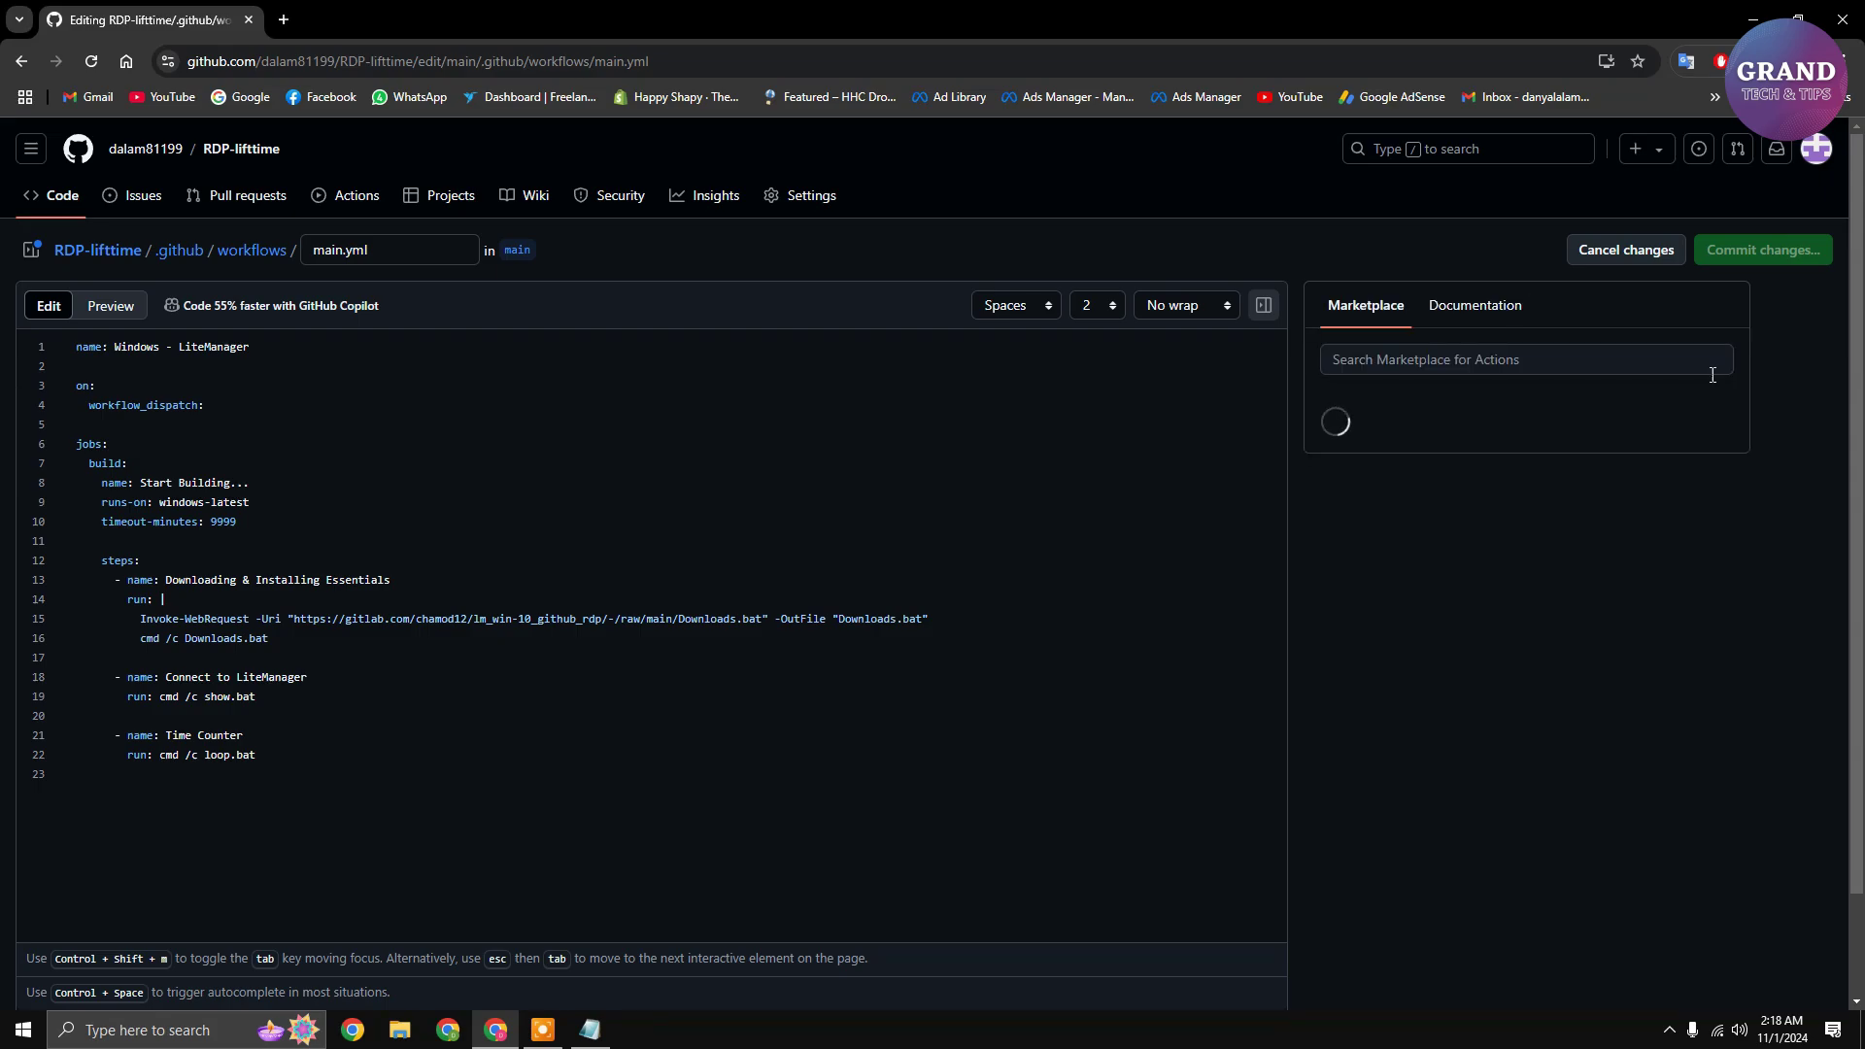
left_click_drag(254, 523, 96, 528)
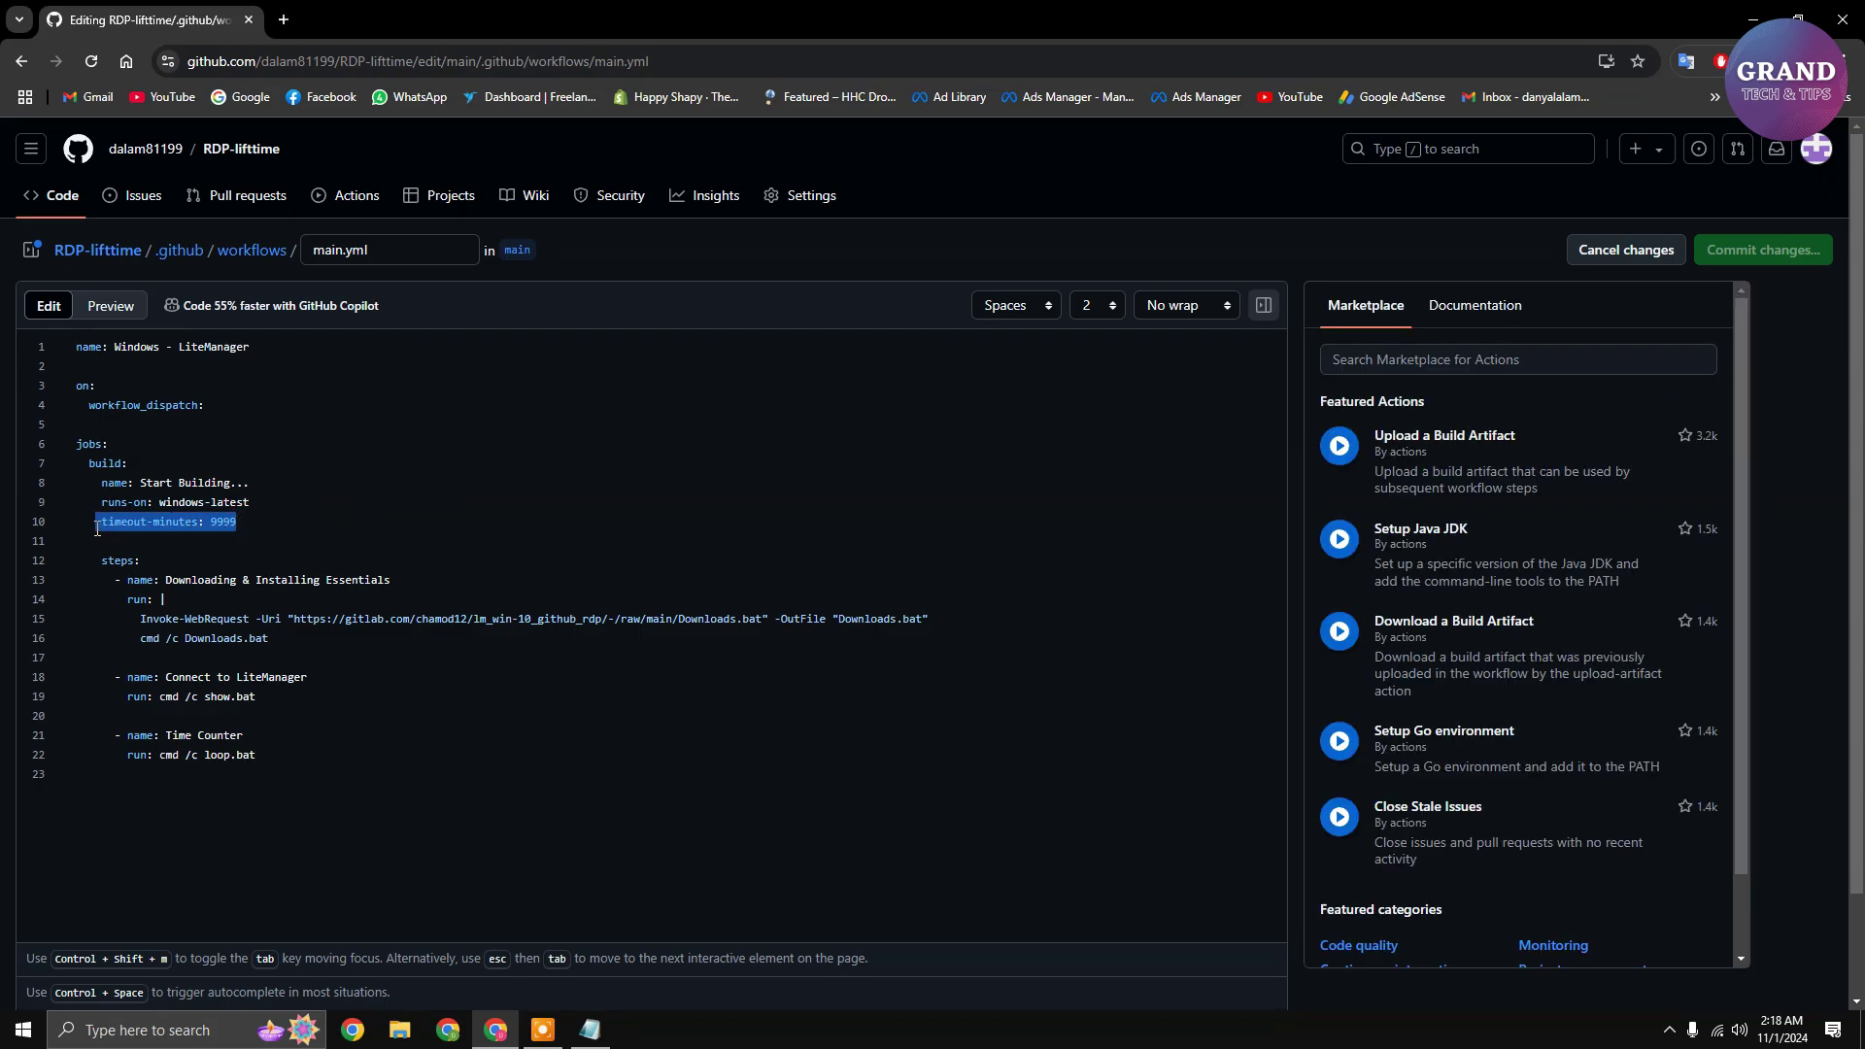
key("BackSpace")
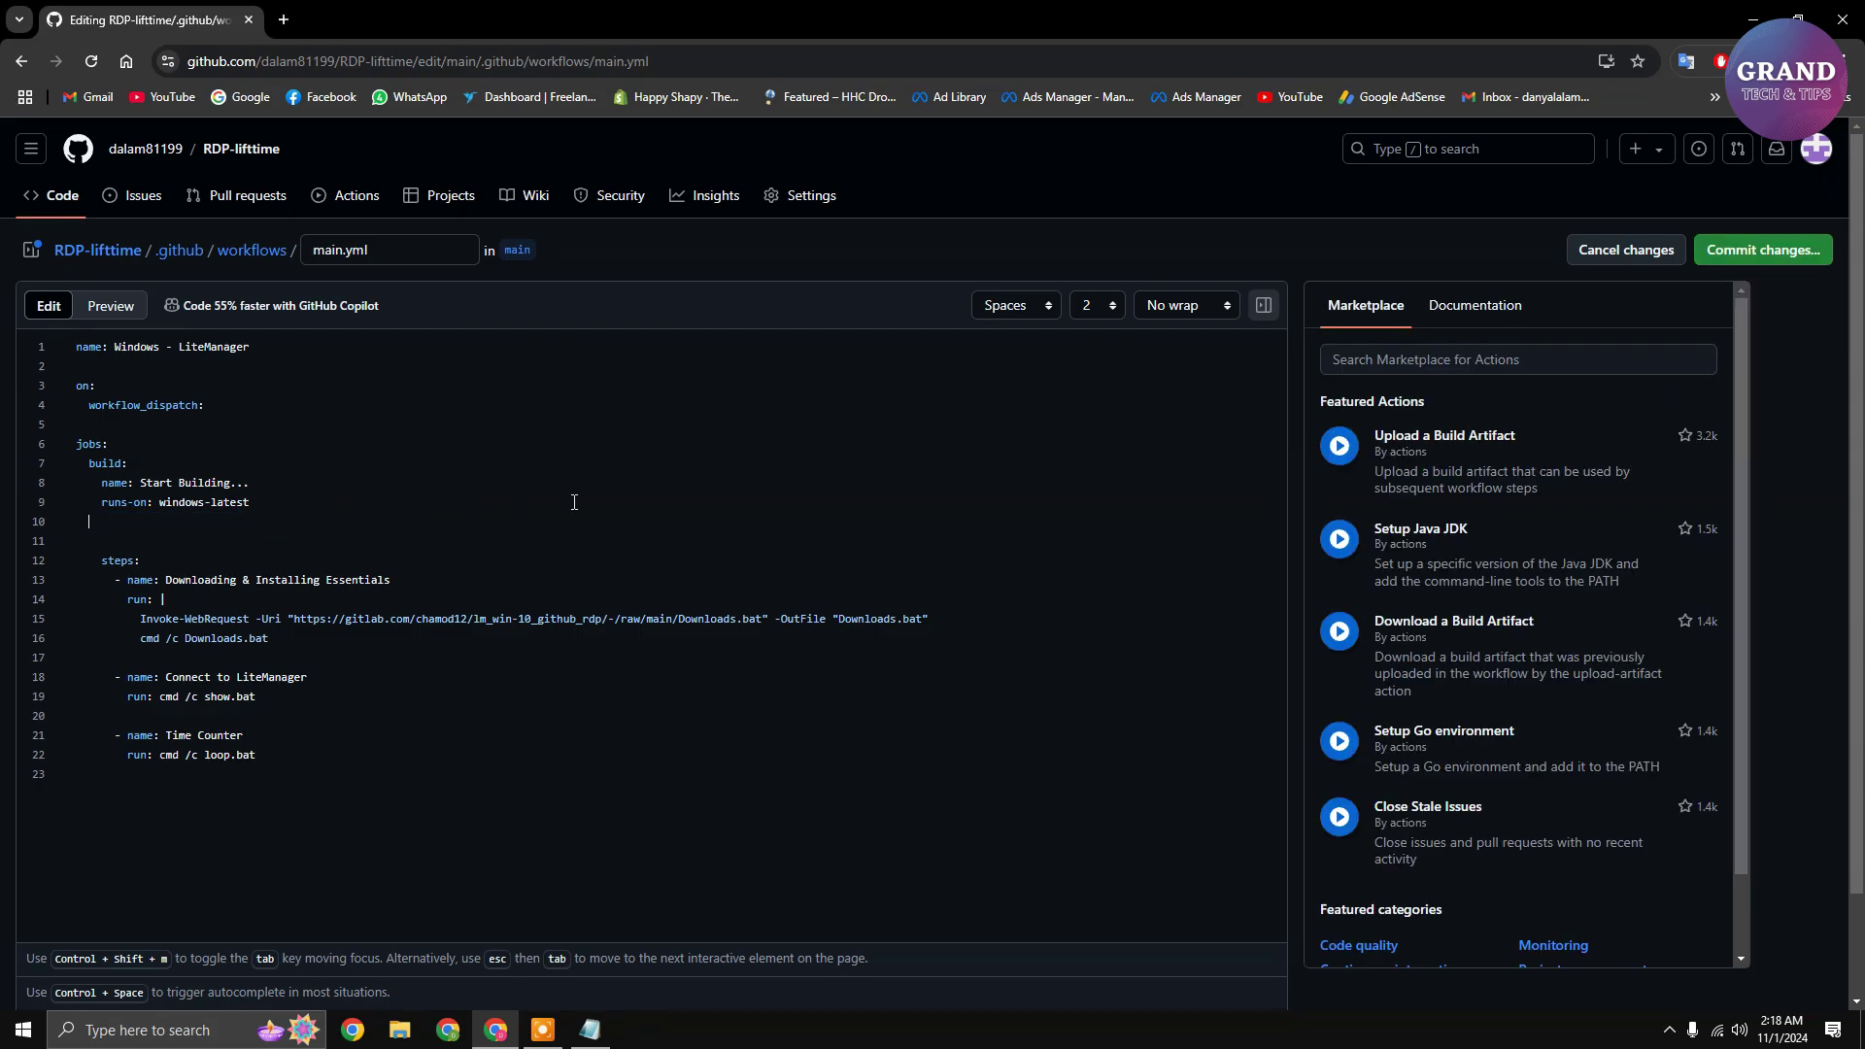
left_click(1766, 255)
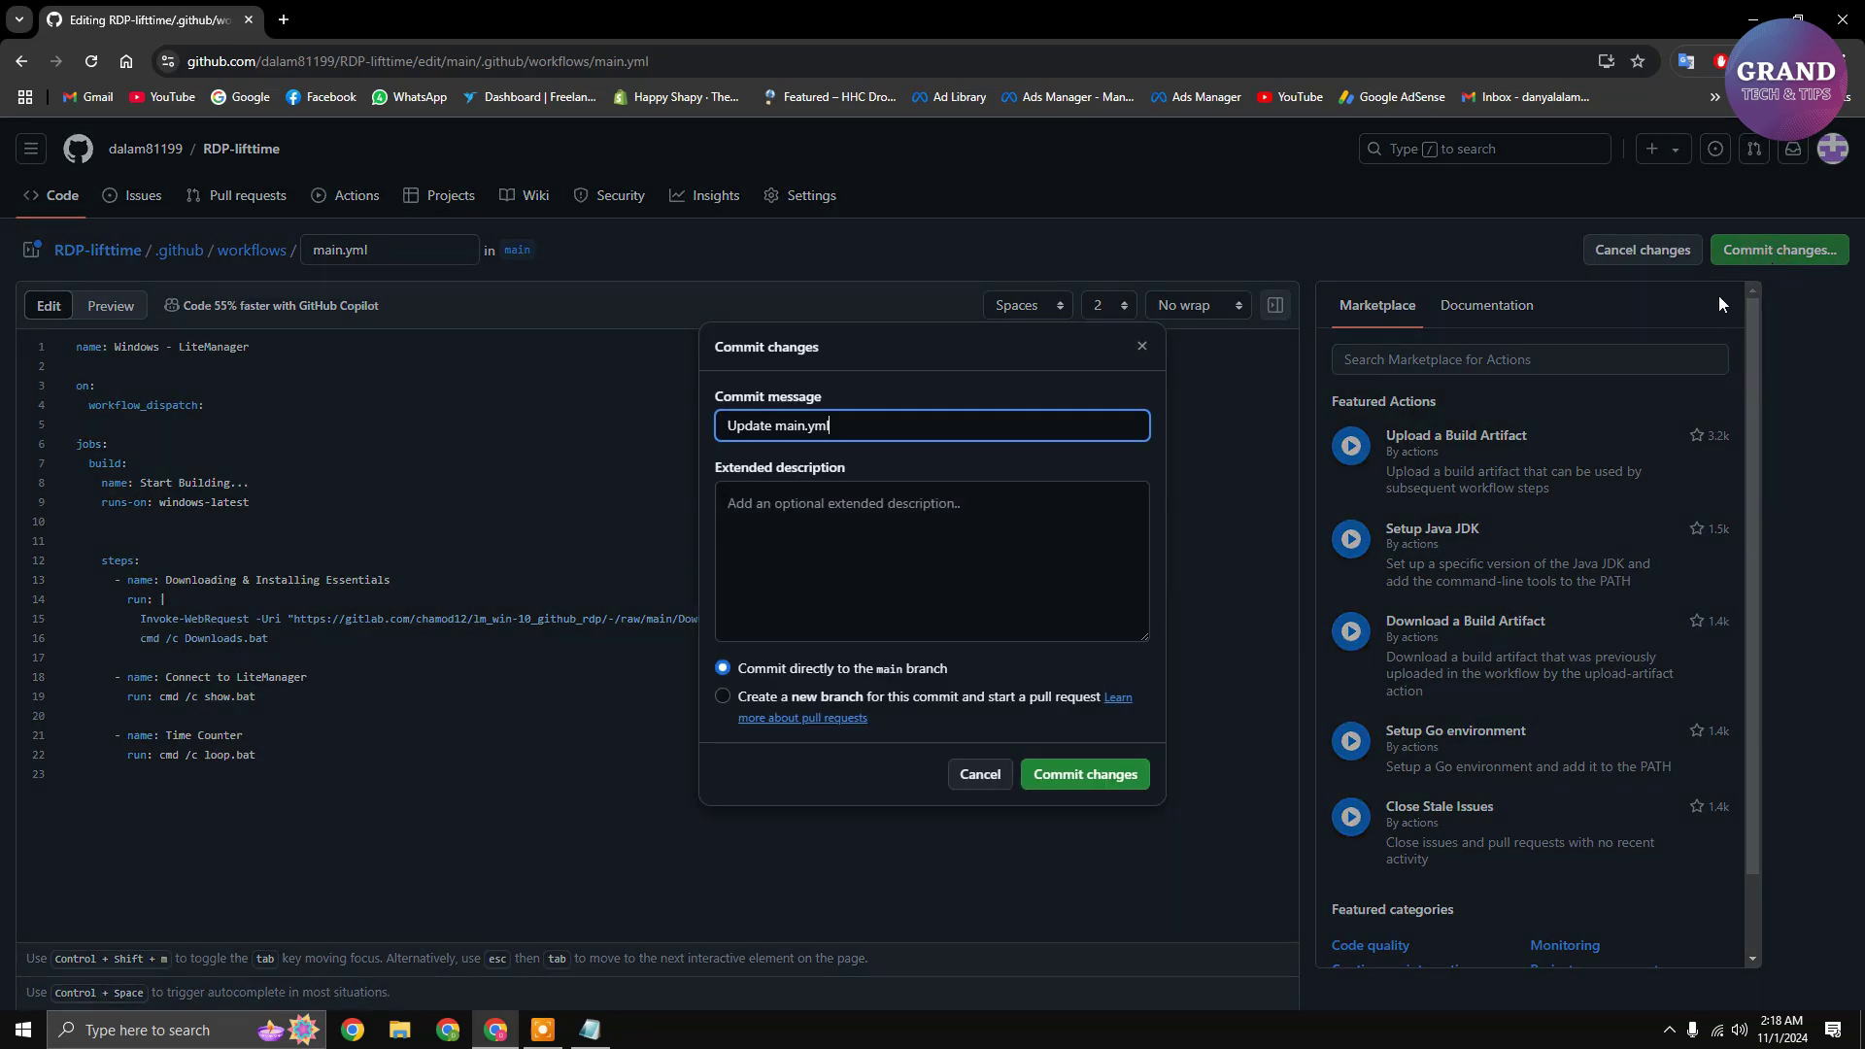
left_click(1076, 771)
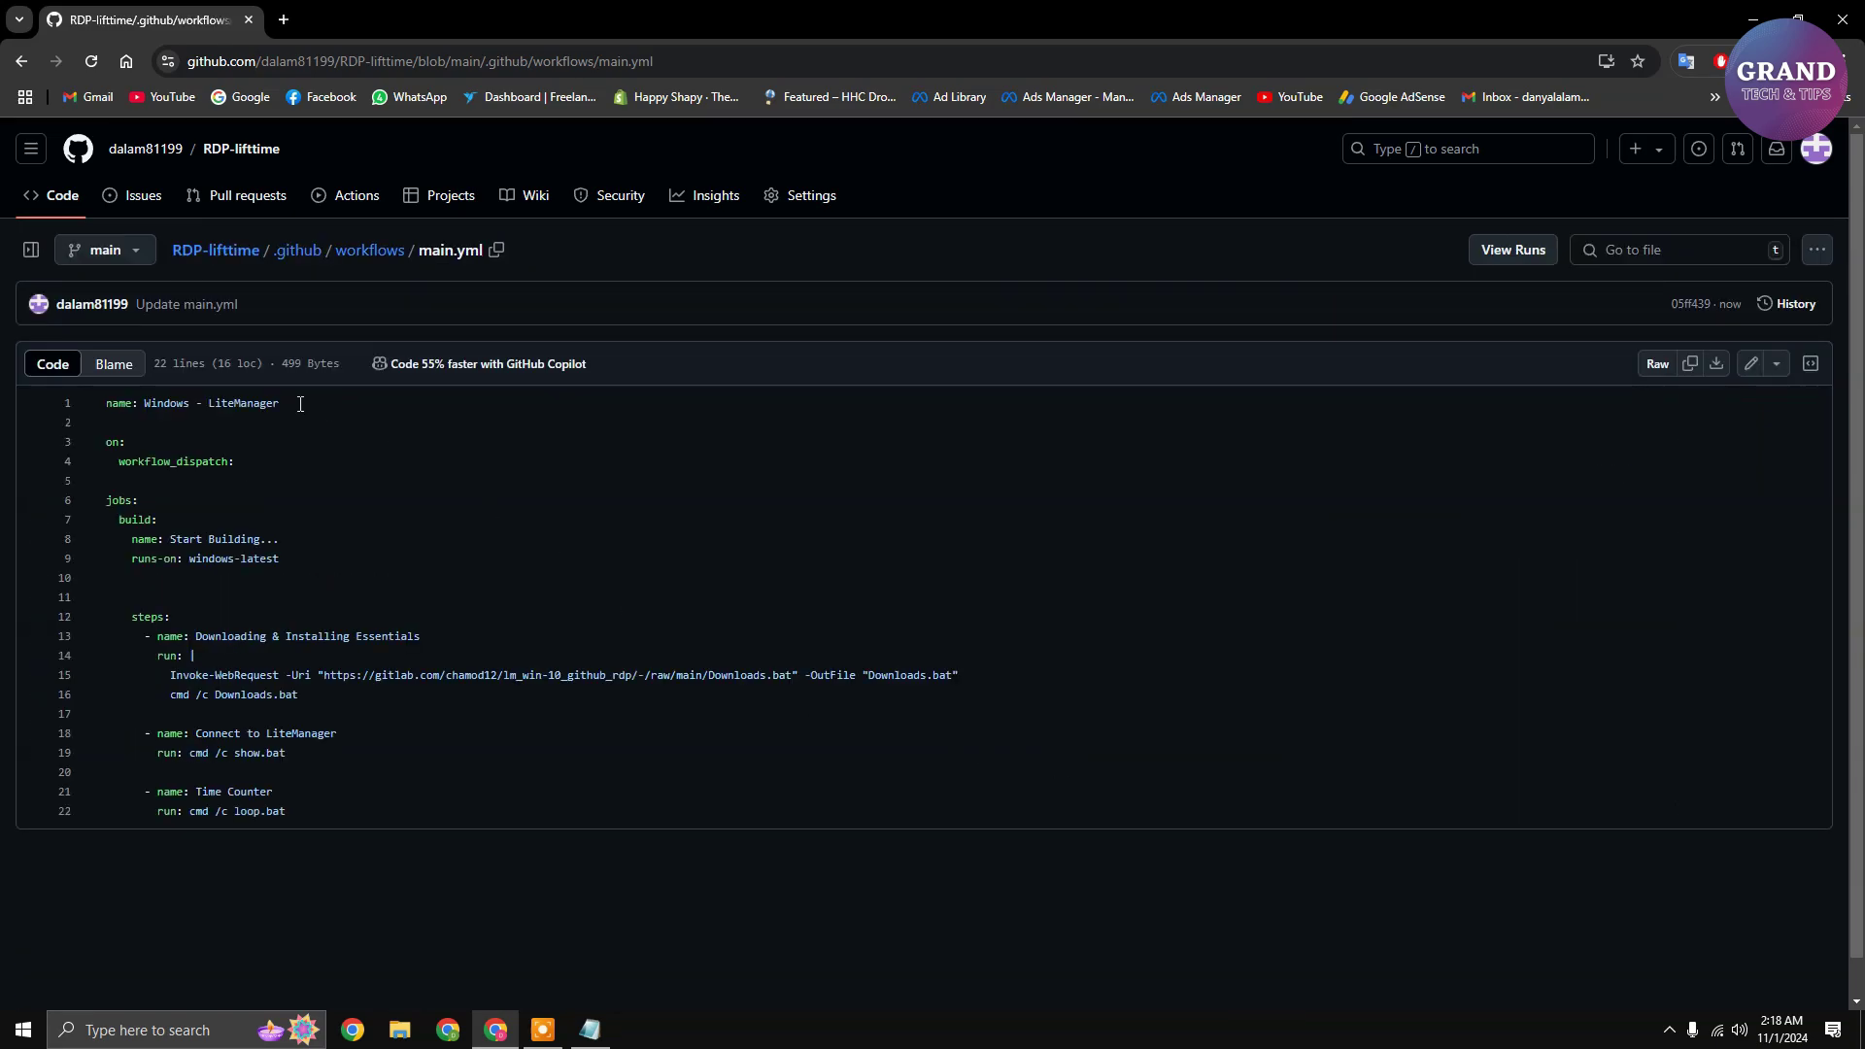
Open the Start Building job log and collapse the Downloading & Installing Essentials step.
left_click(341, 206)
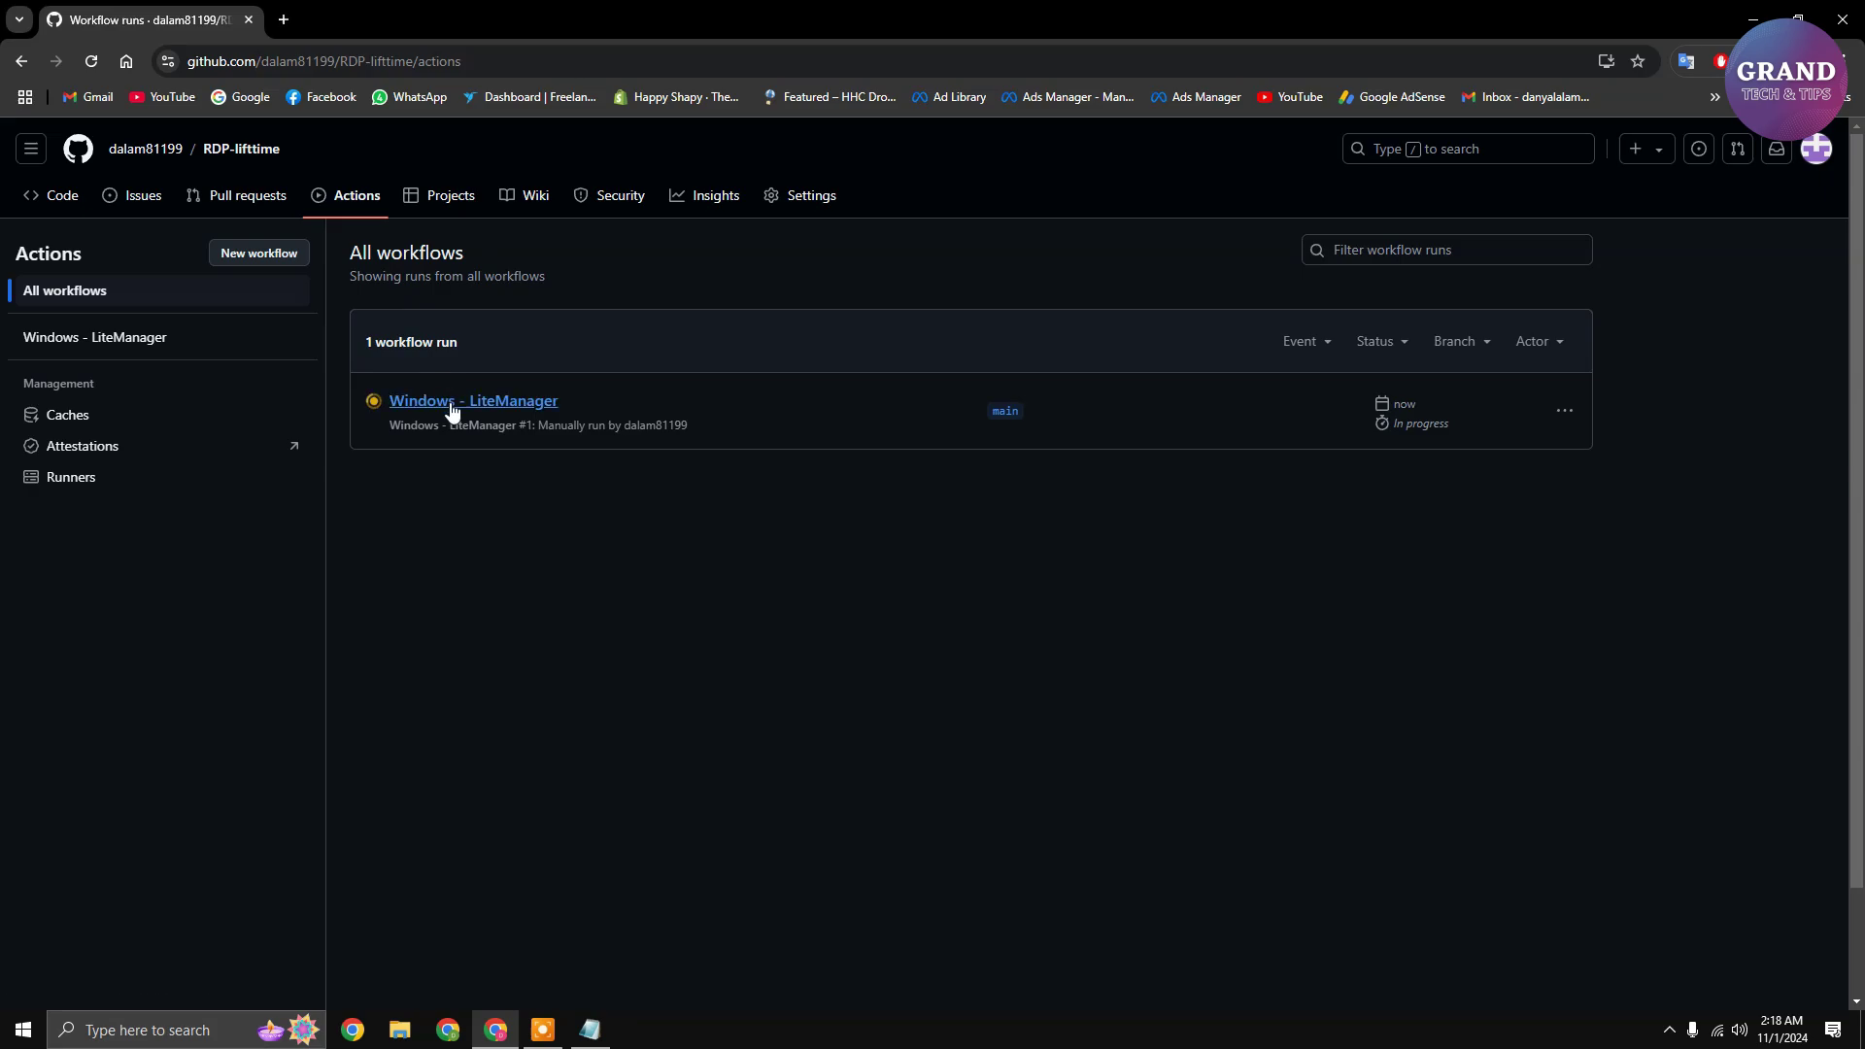
left_click(452, 413)
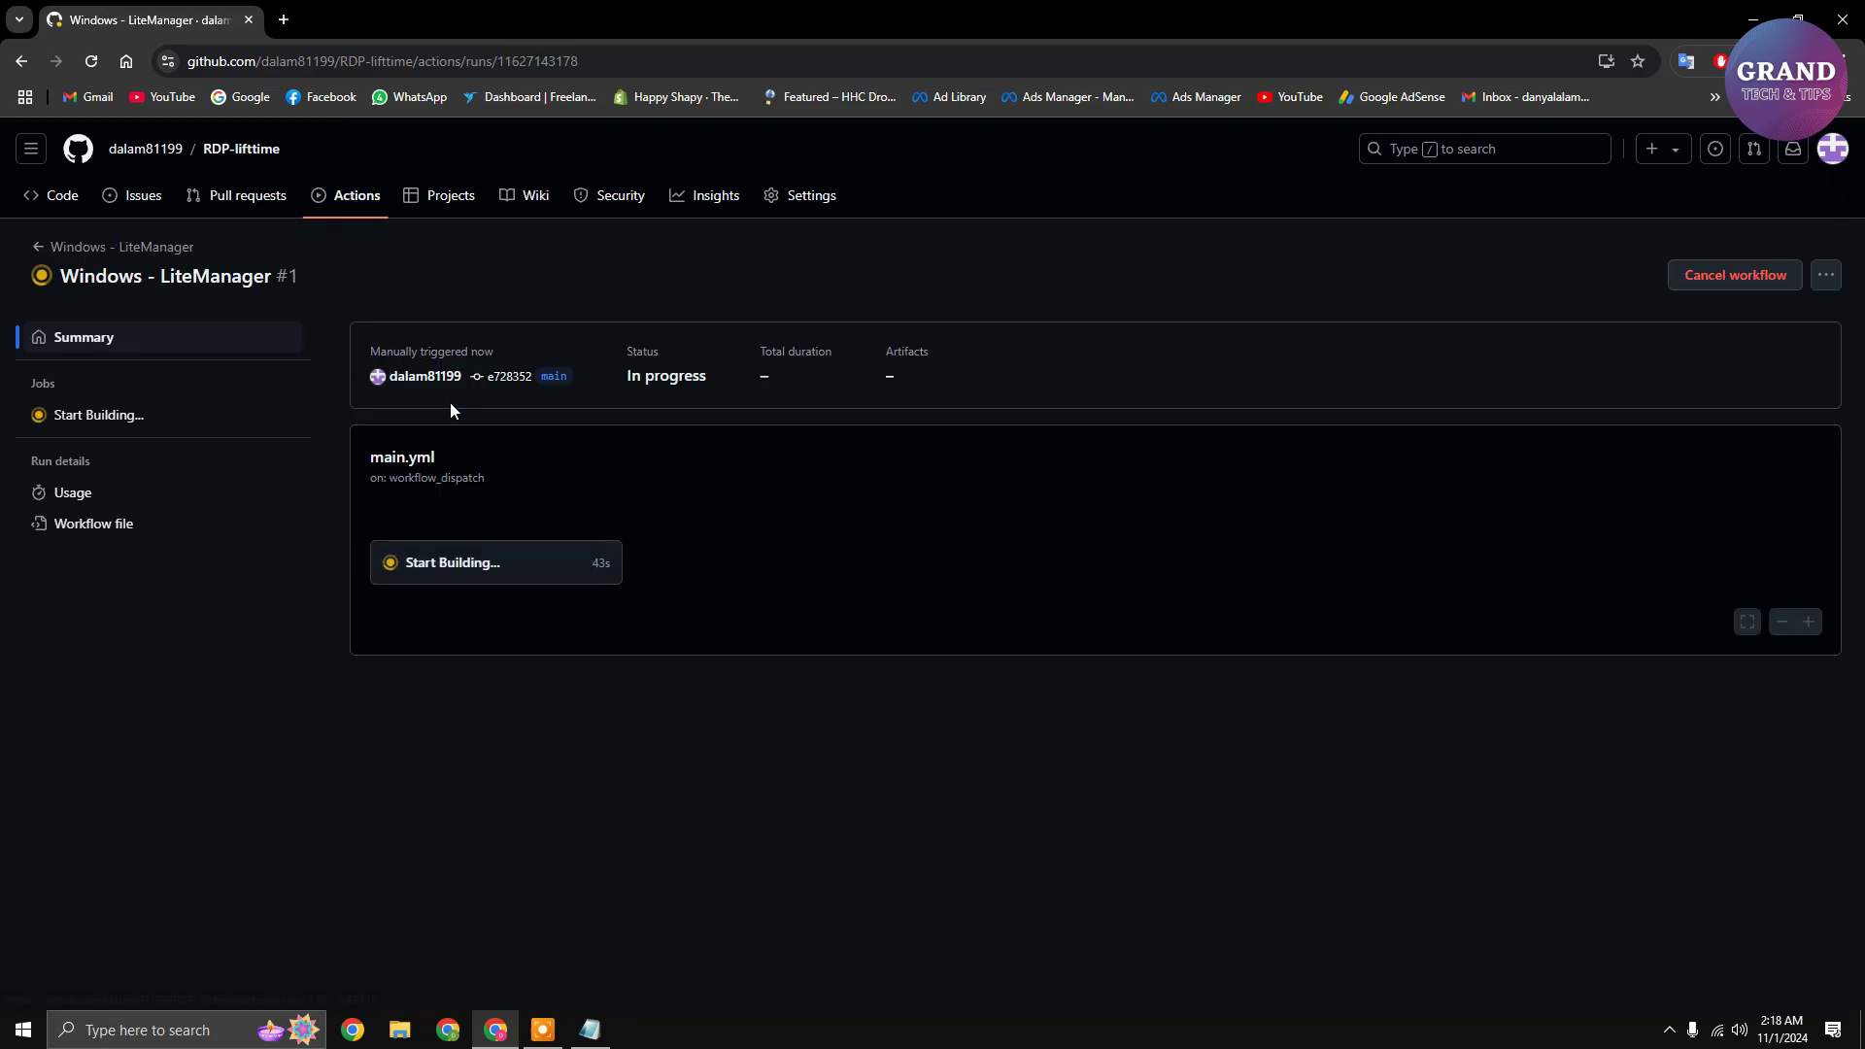
left_click(462, 568)
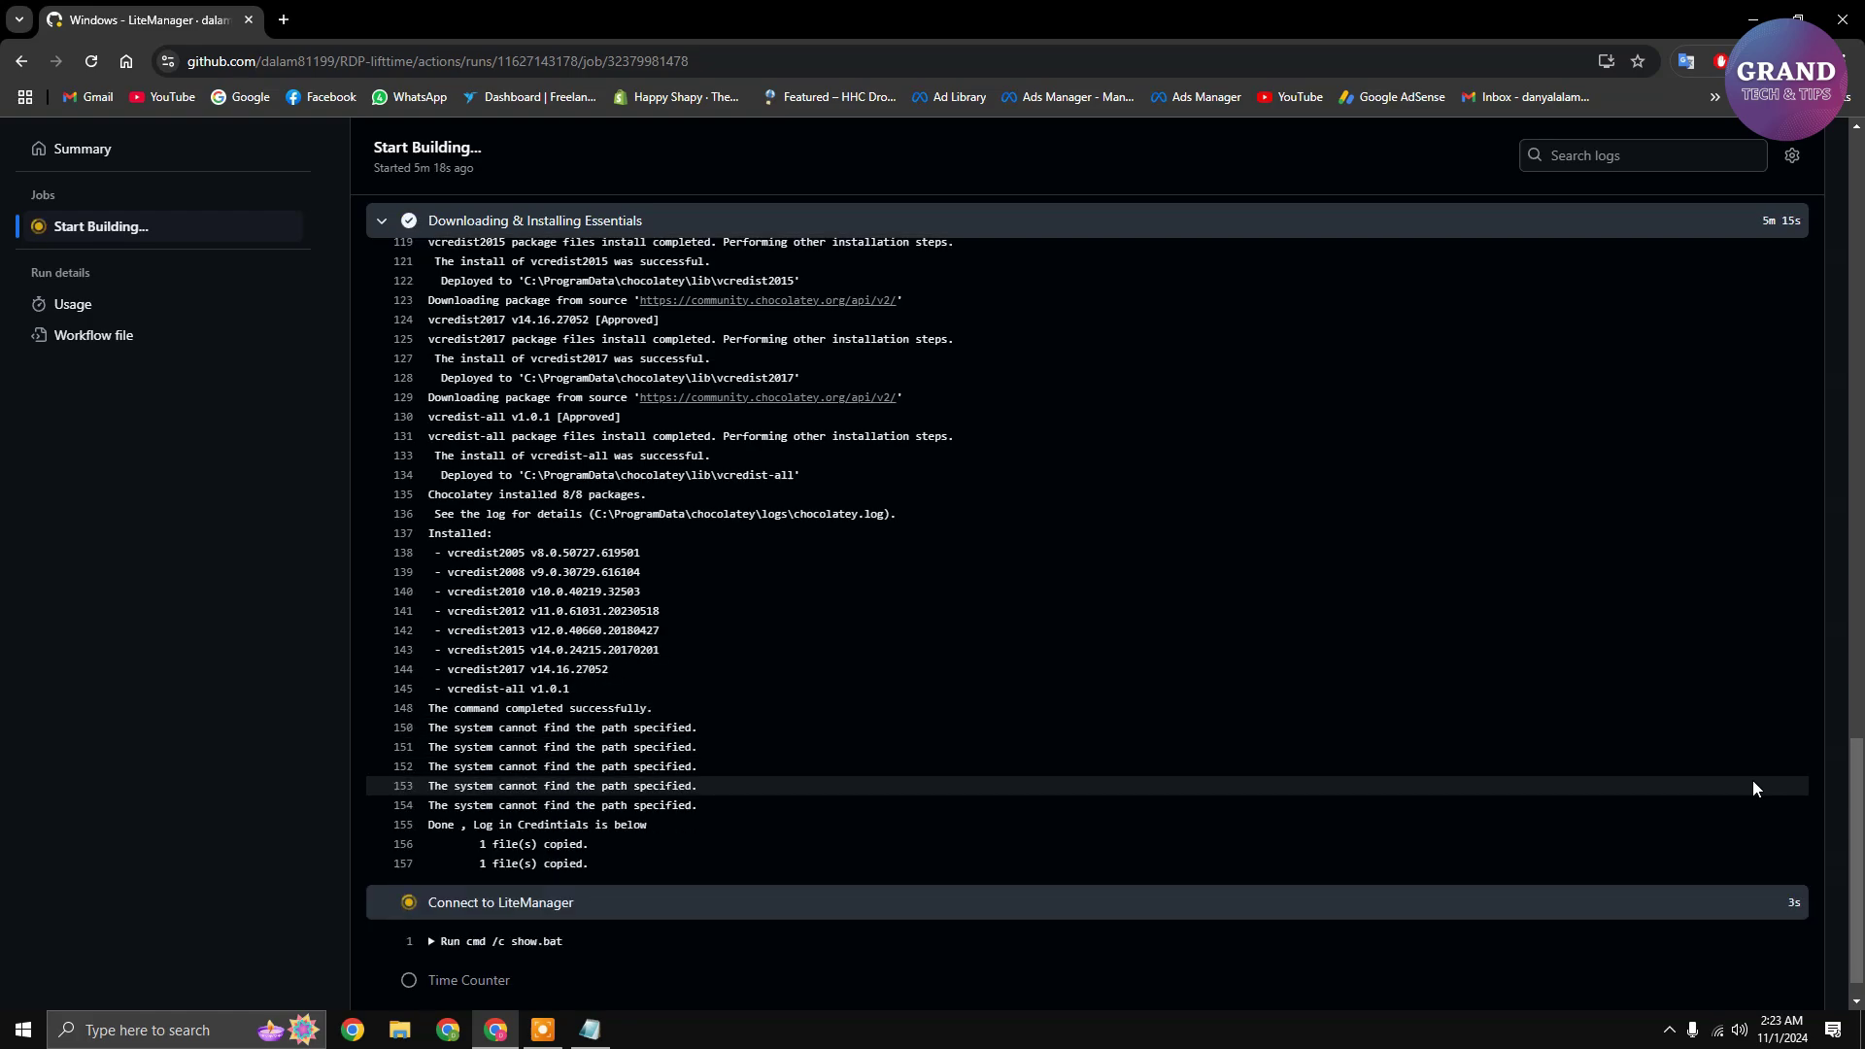
left_click(374, 223)
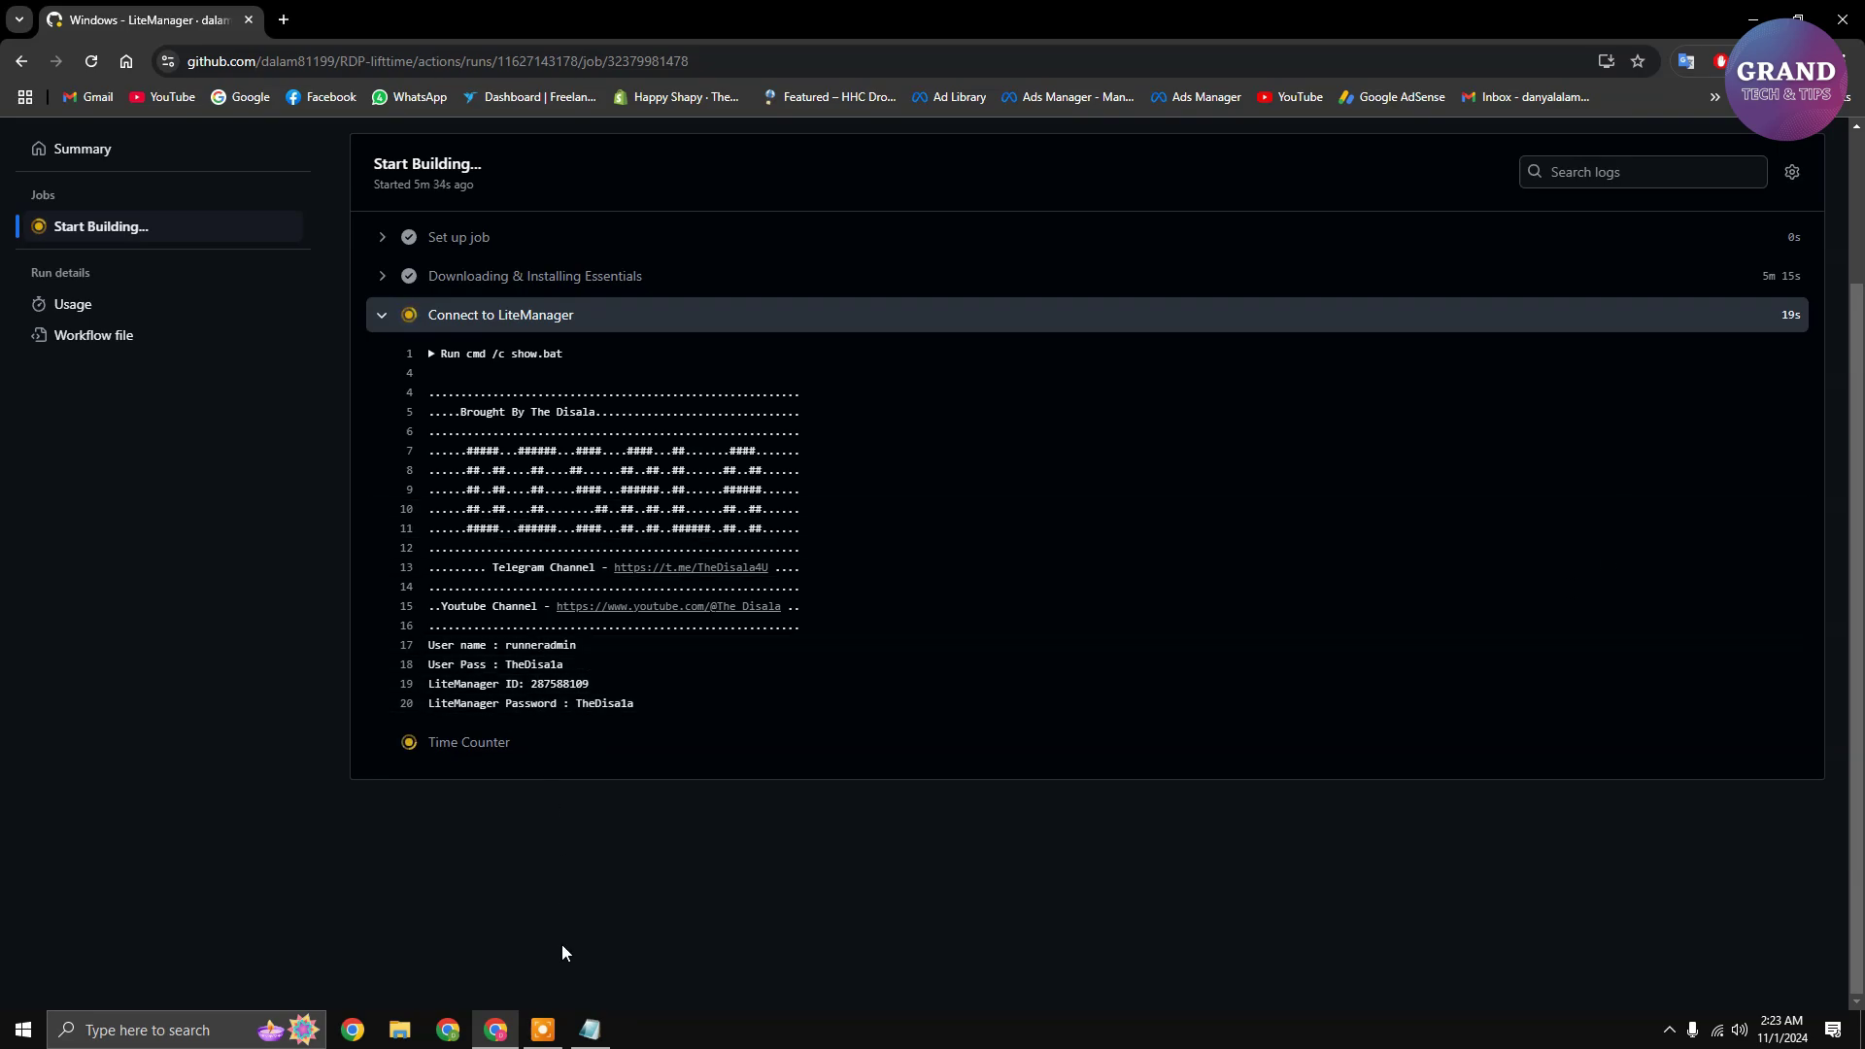
Select the LiteManager website address in the RDP notes.
left_click(588, 1028)
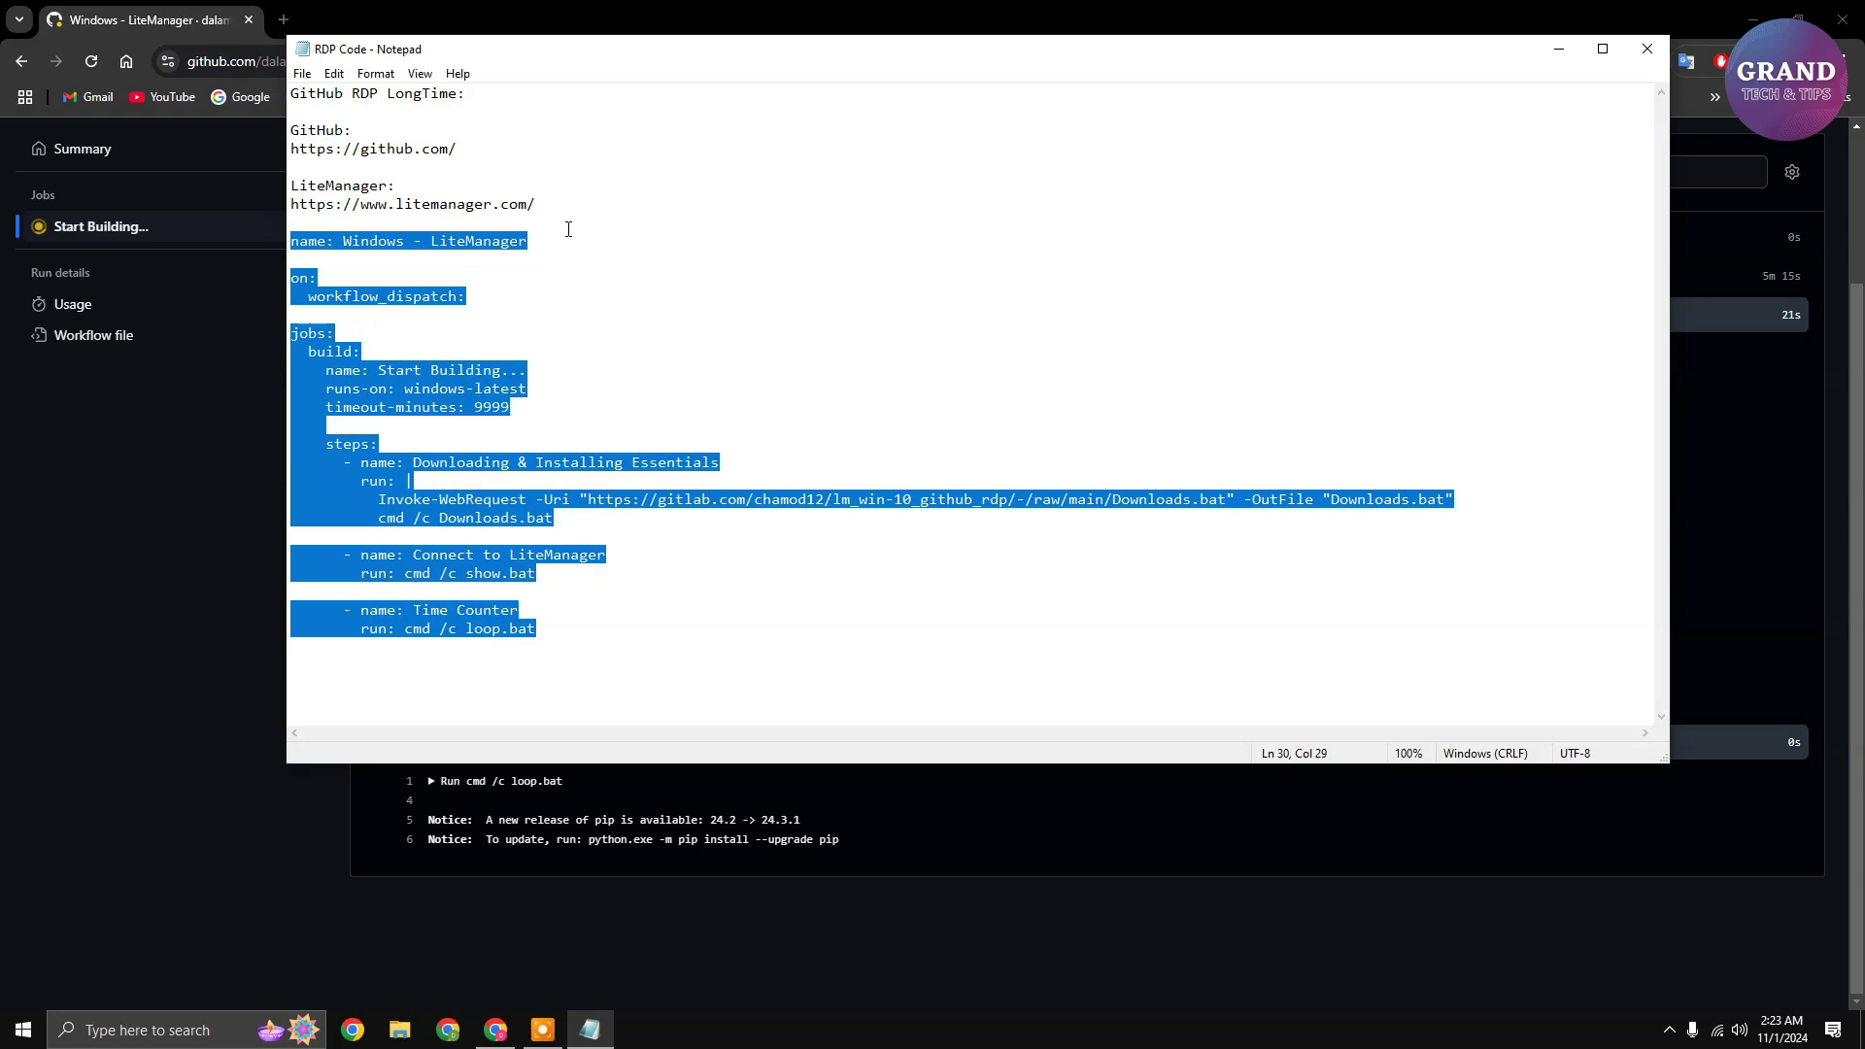
left_click_drag(537, 204, 295, 205)
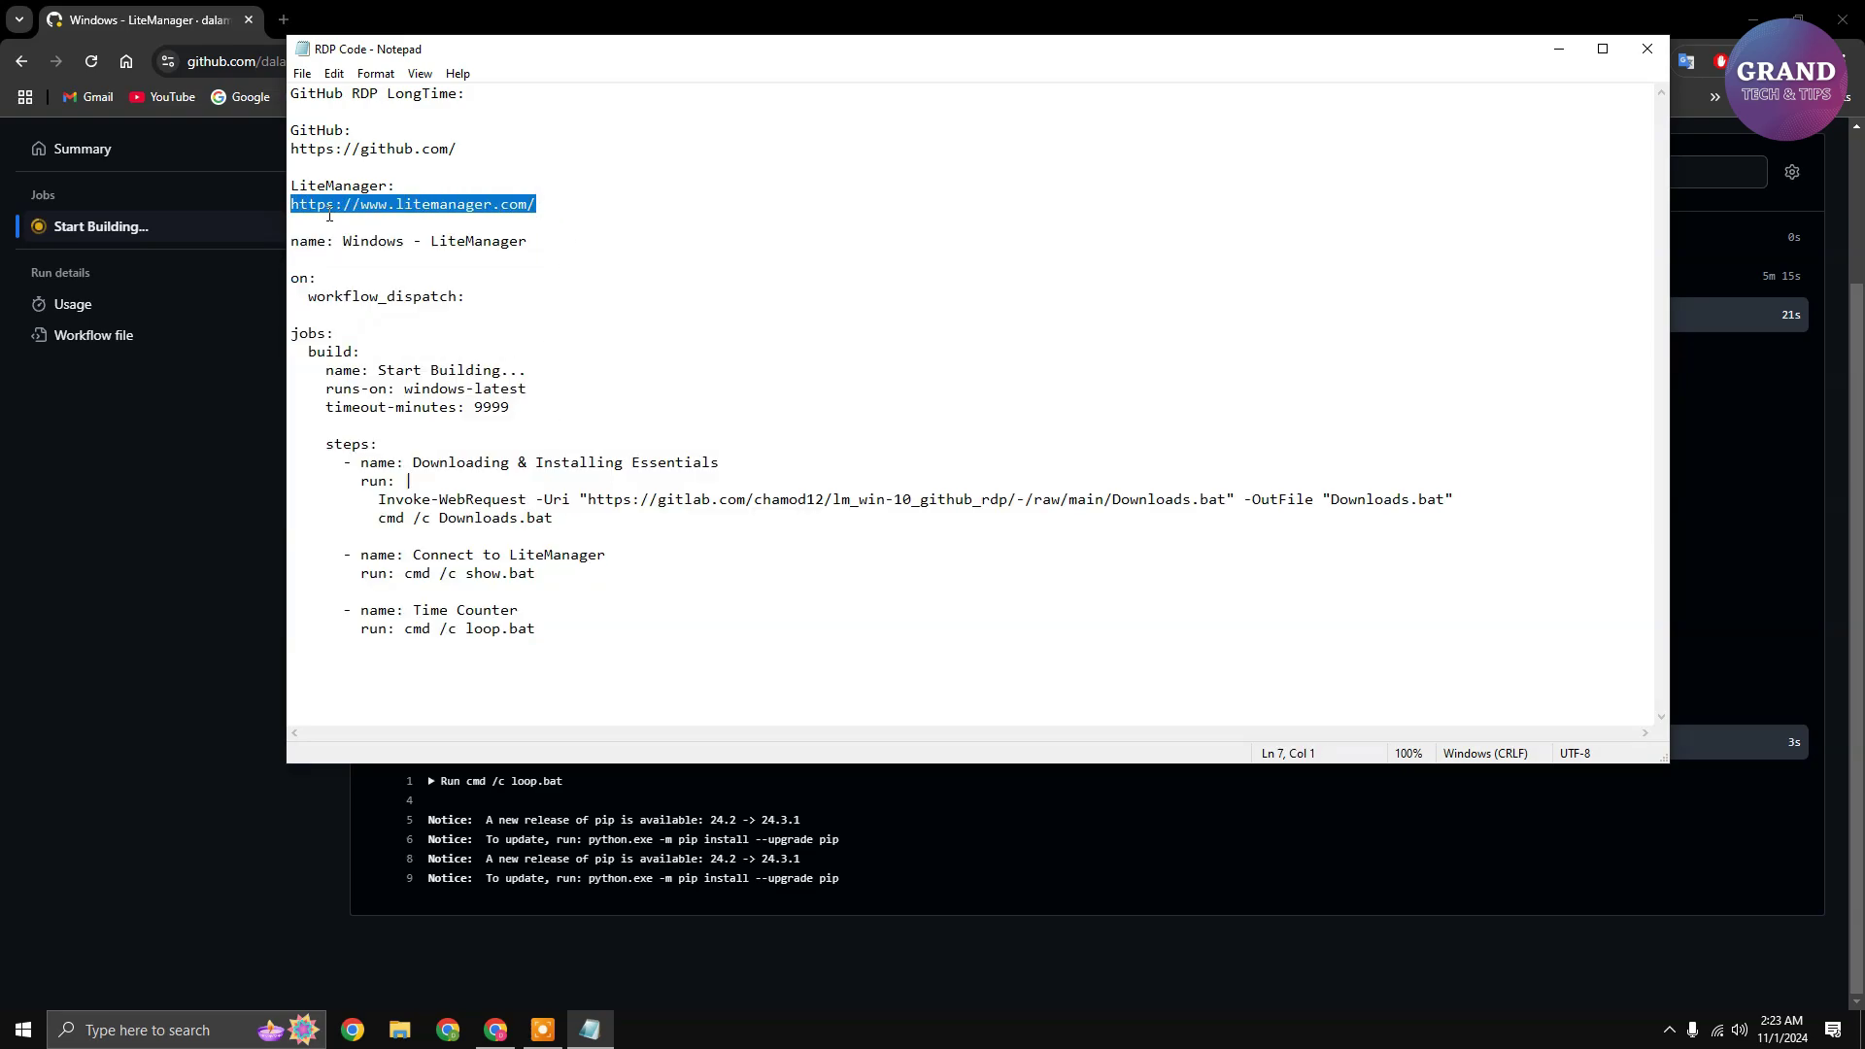
left_click(216, 375)
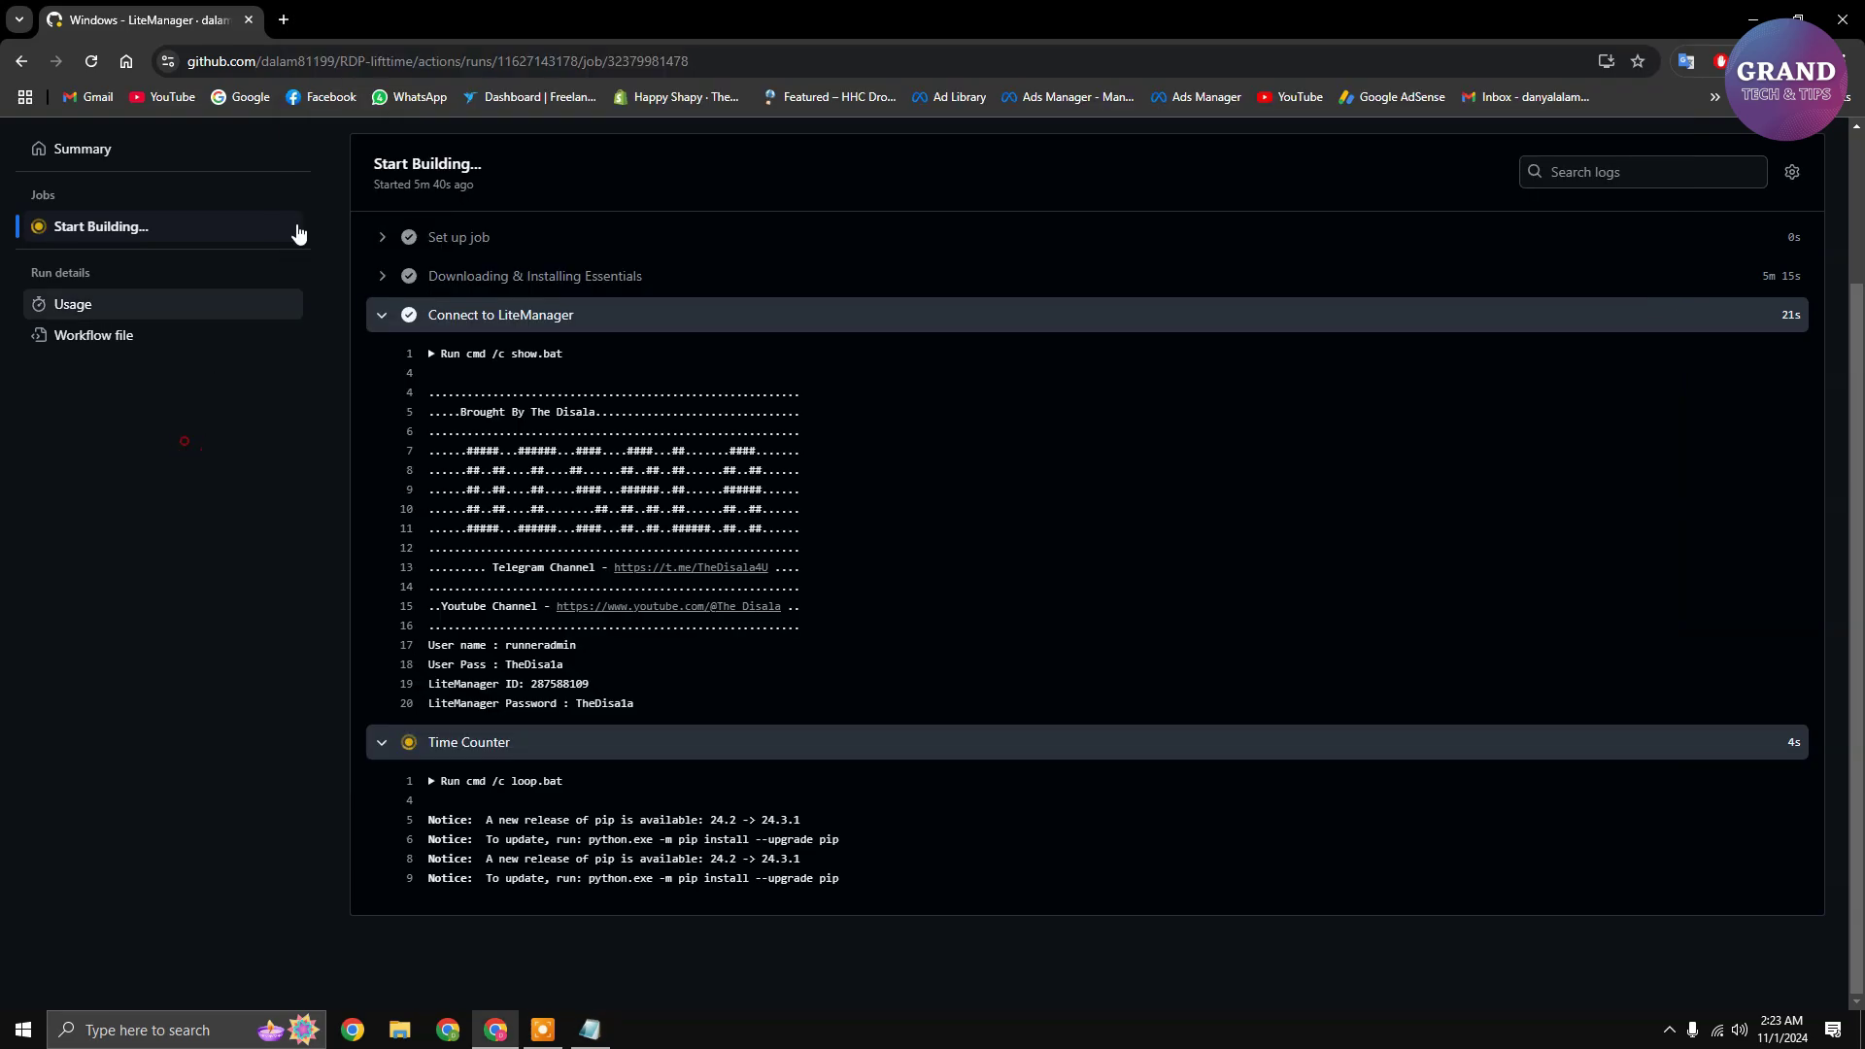
Load the LiteManager website in a new browser tab.
left_click(283, 19)
type("https://www.litemanager.com/")
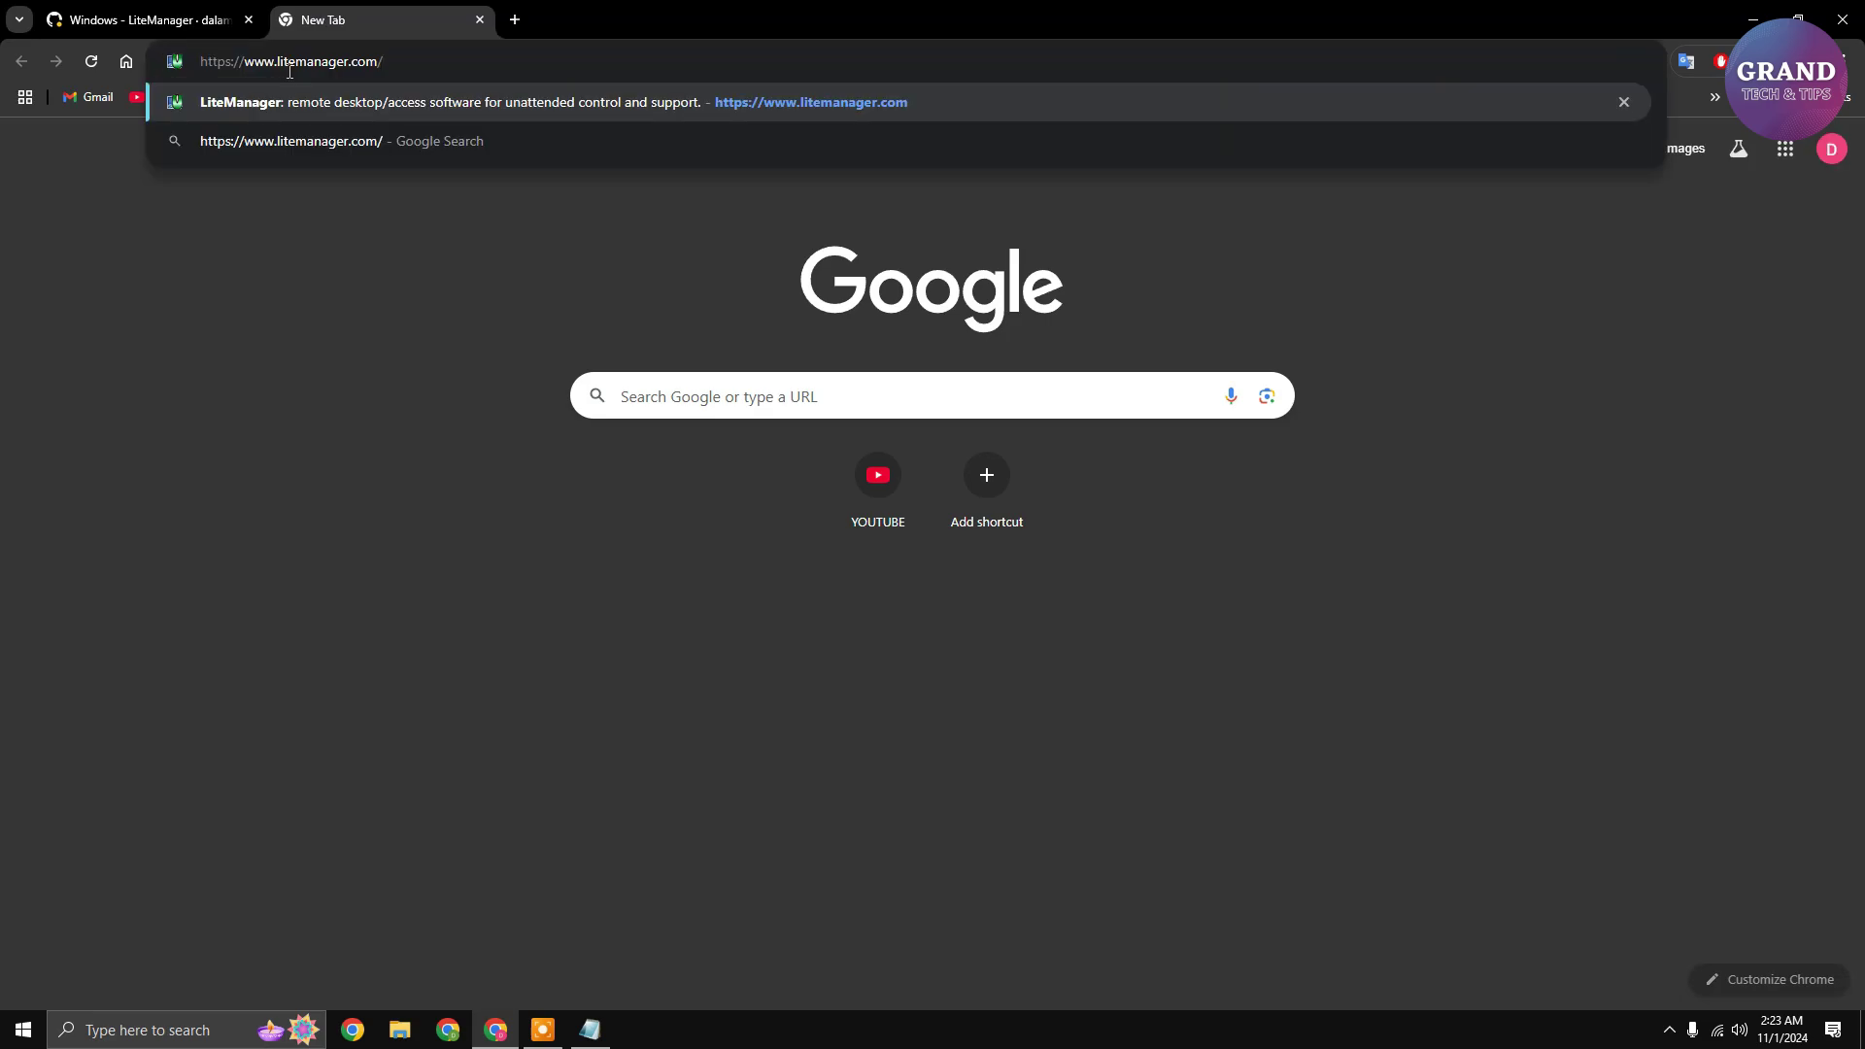
key("Return")
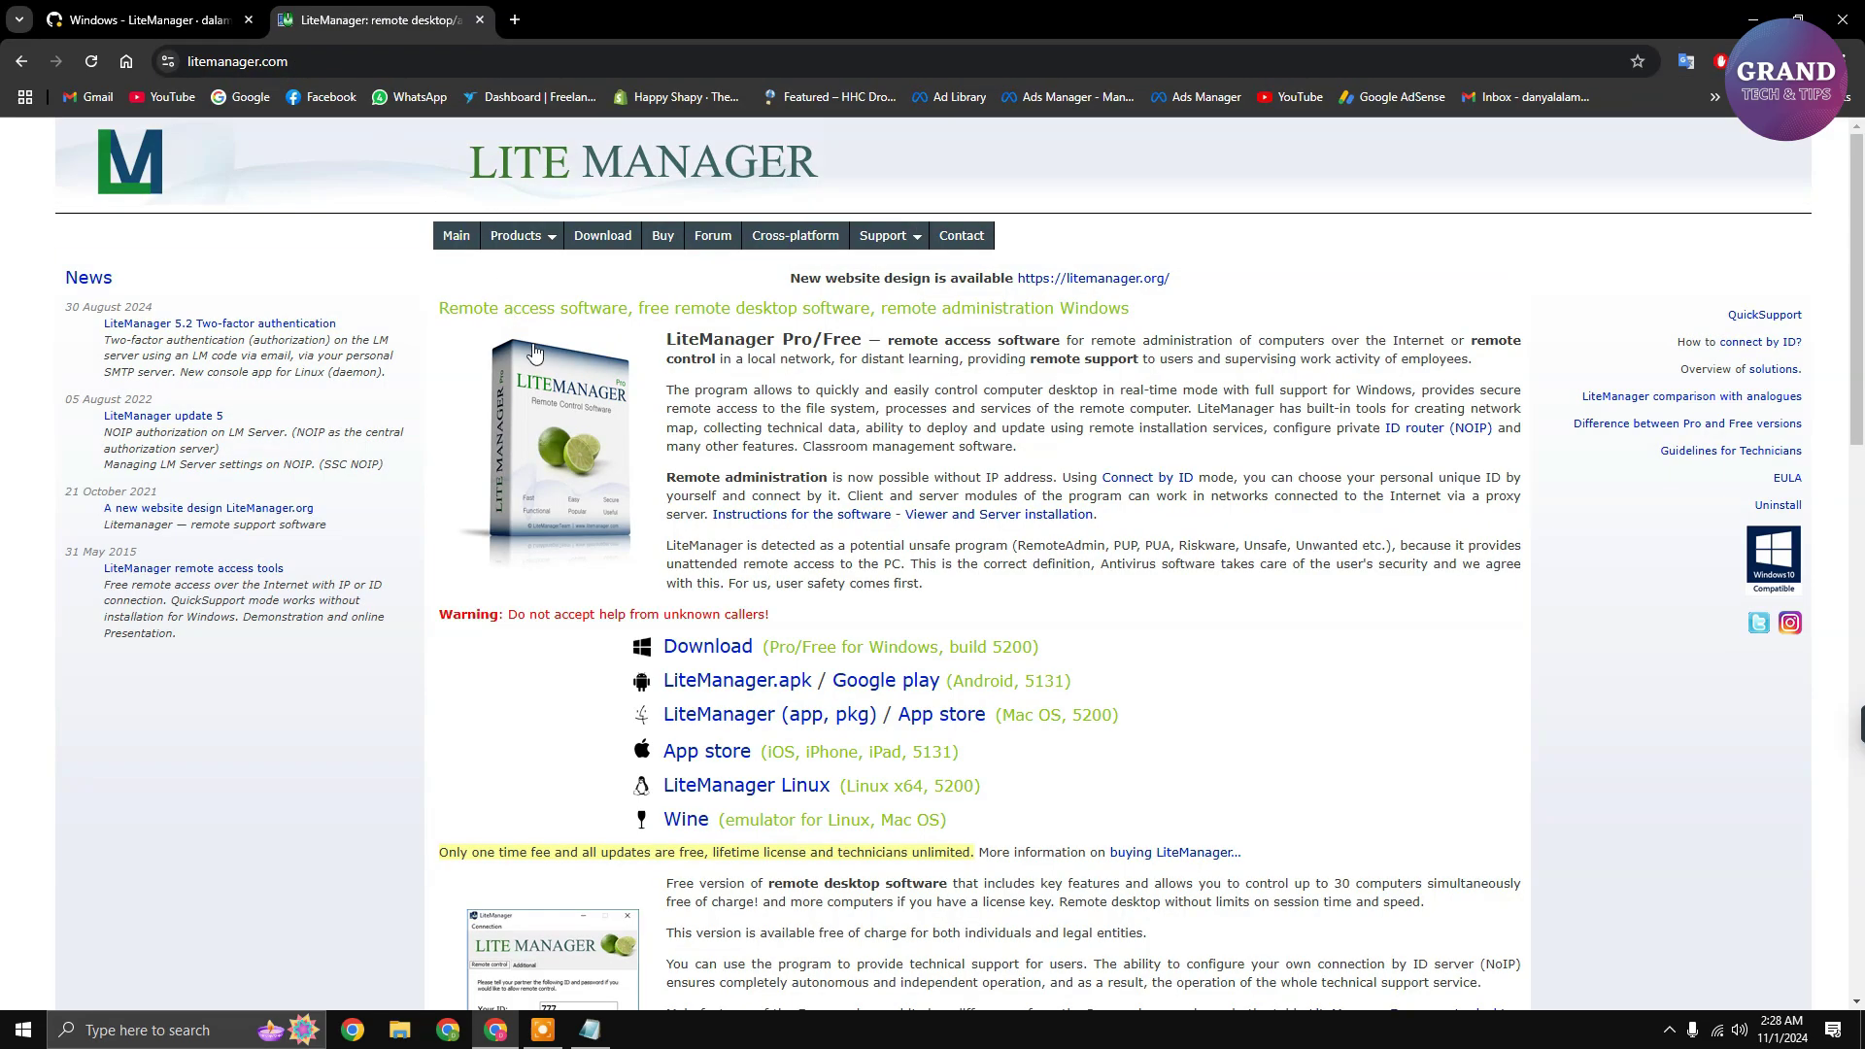
scroll(630, 526, "down", 2)
scroll(630, 527, "down", 2)
scroll(655, 546, "down", 2)
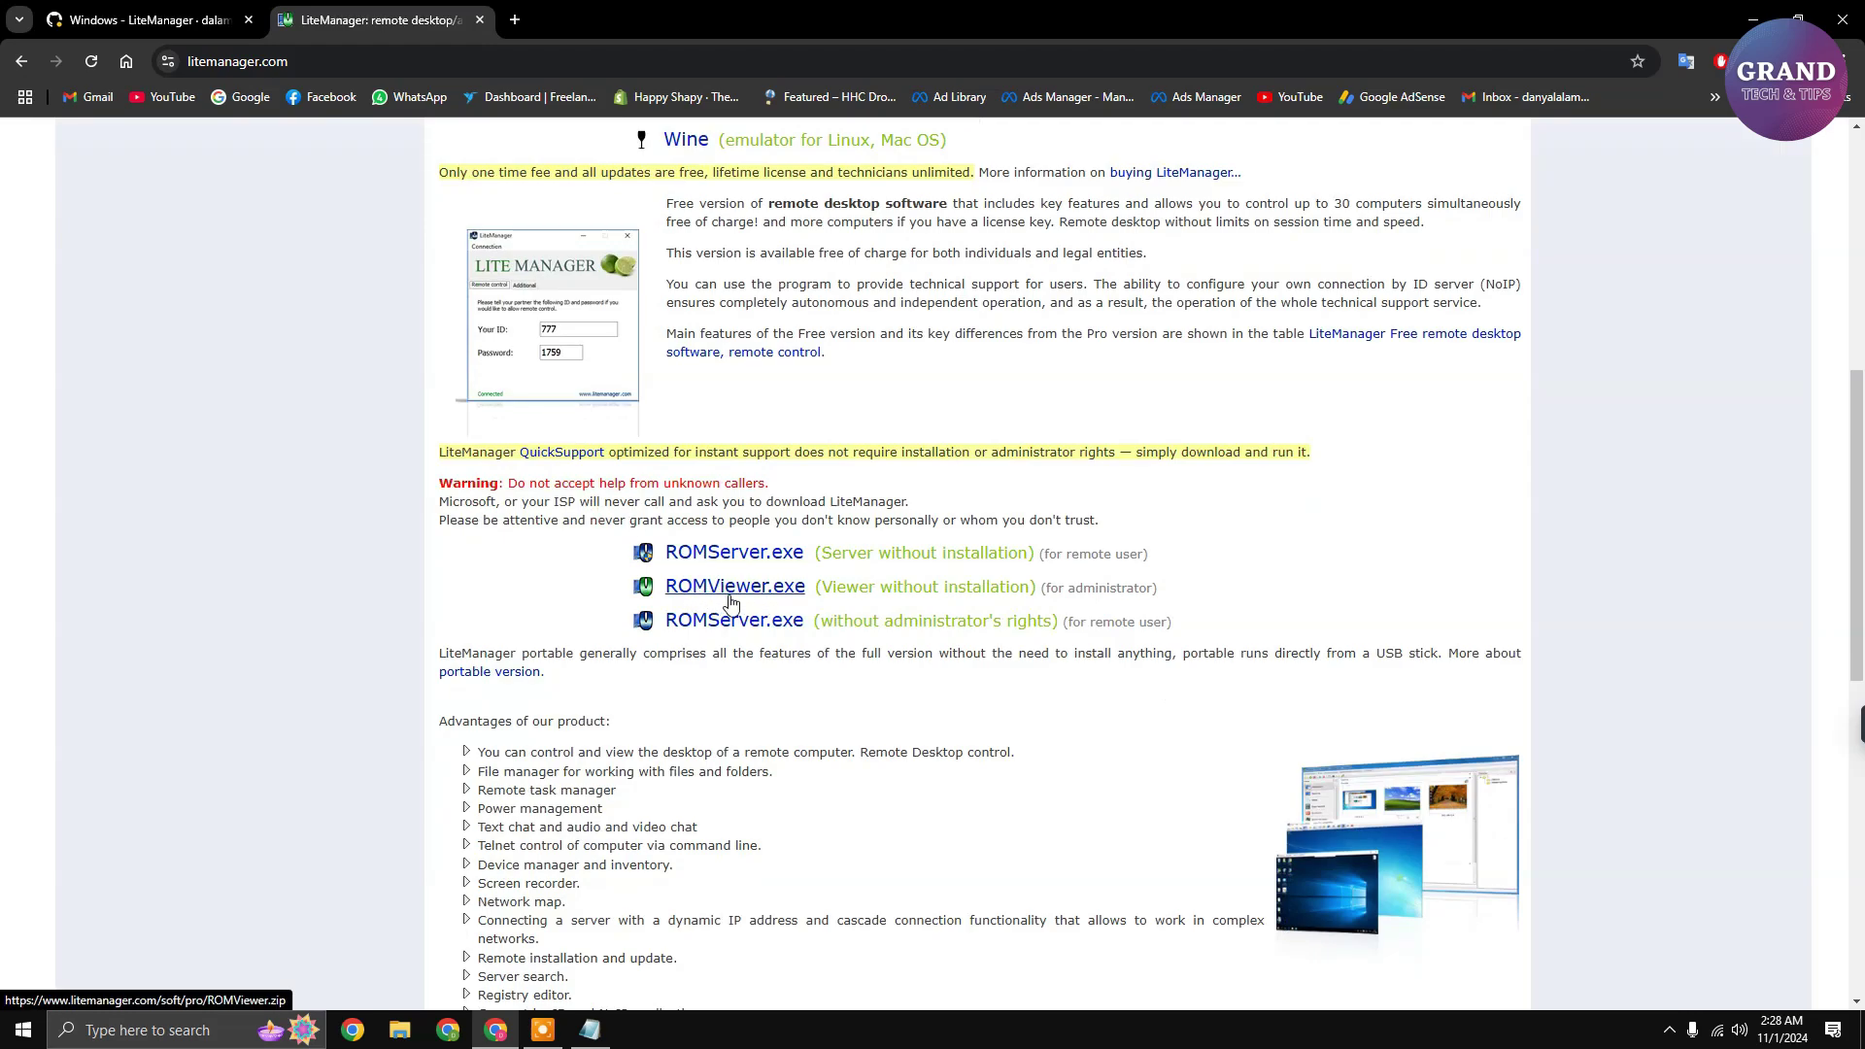
Download the portable ROMViewer viewer and show the archive in its folder.
left_click(732, 594)
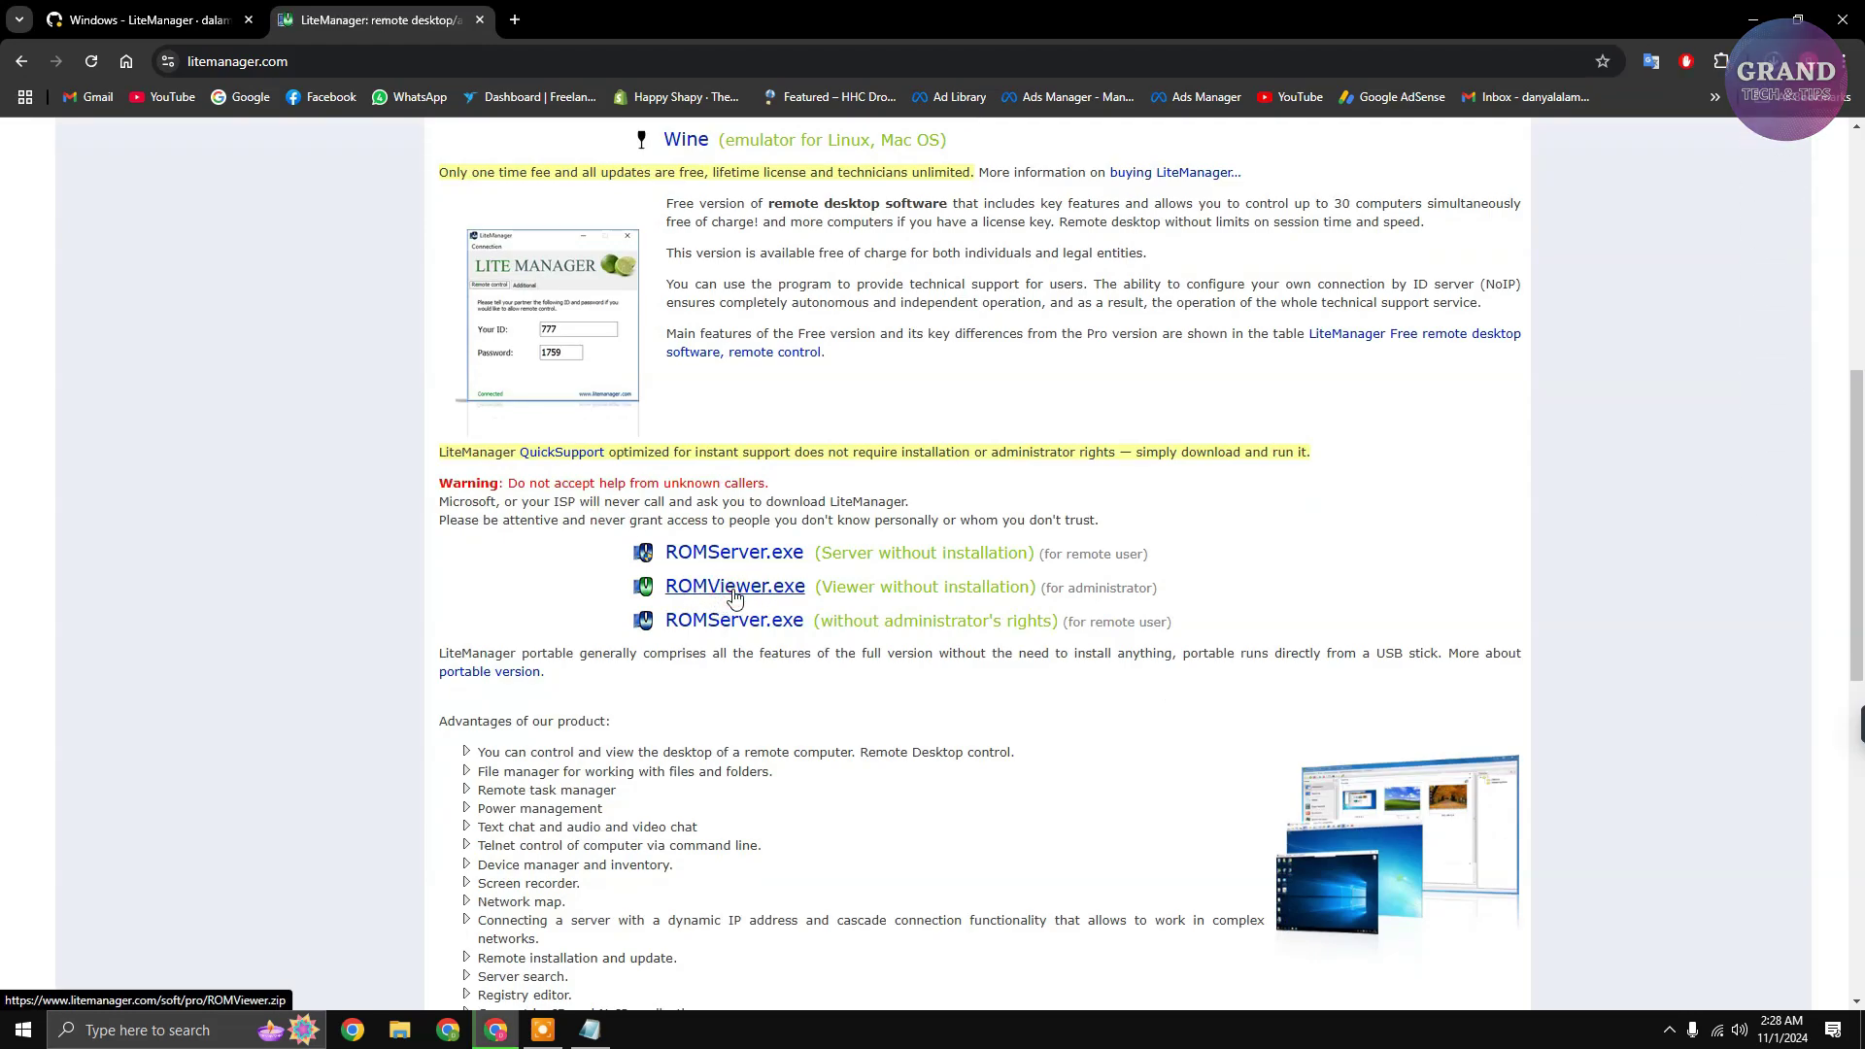
left_click(1778, 61)
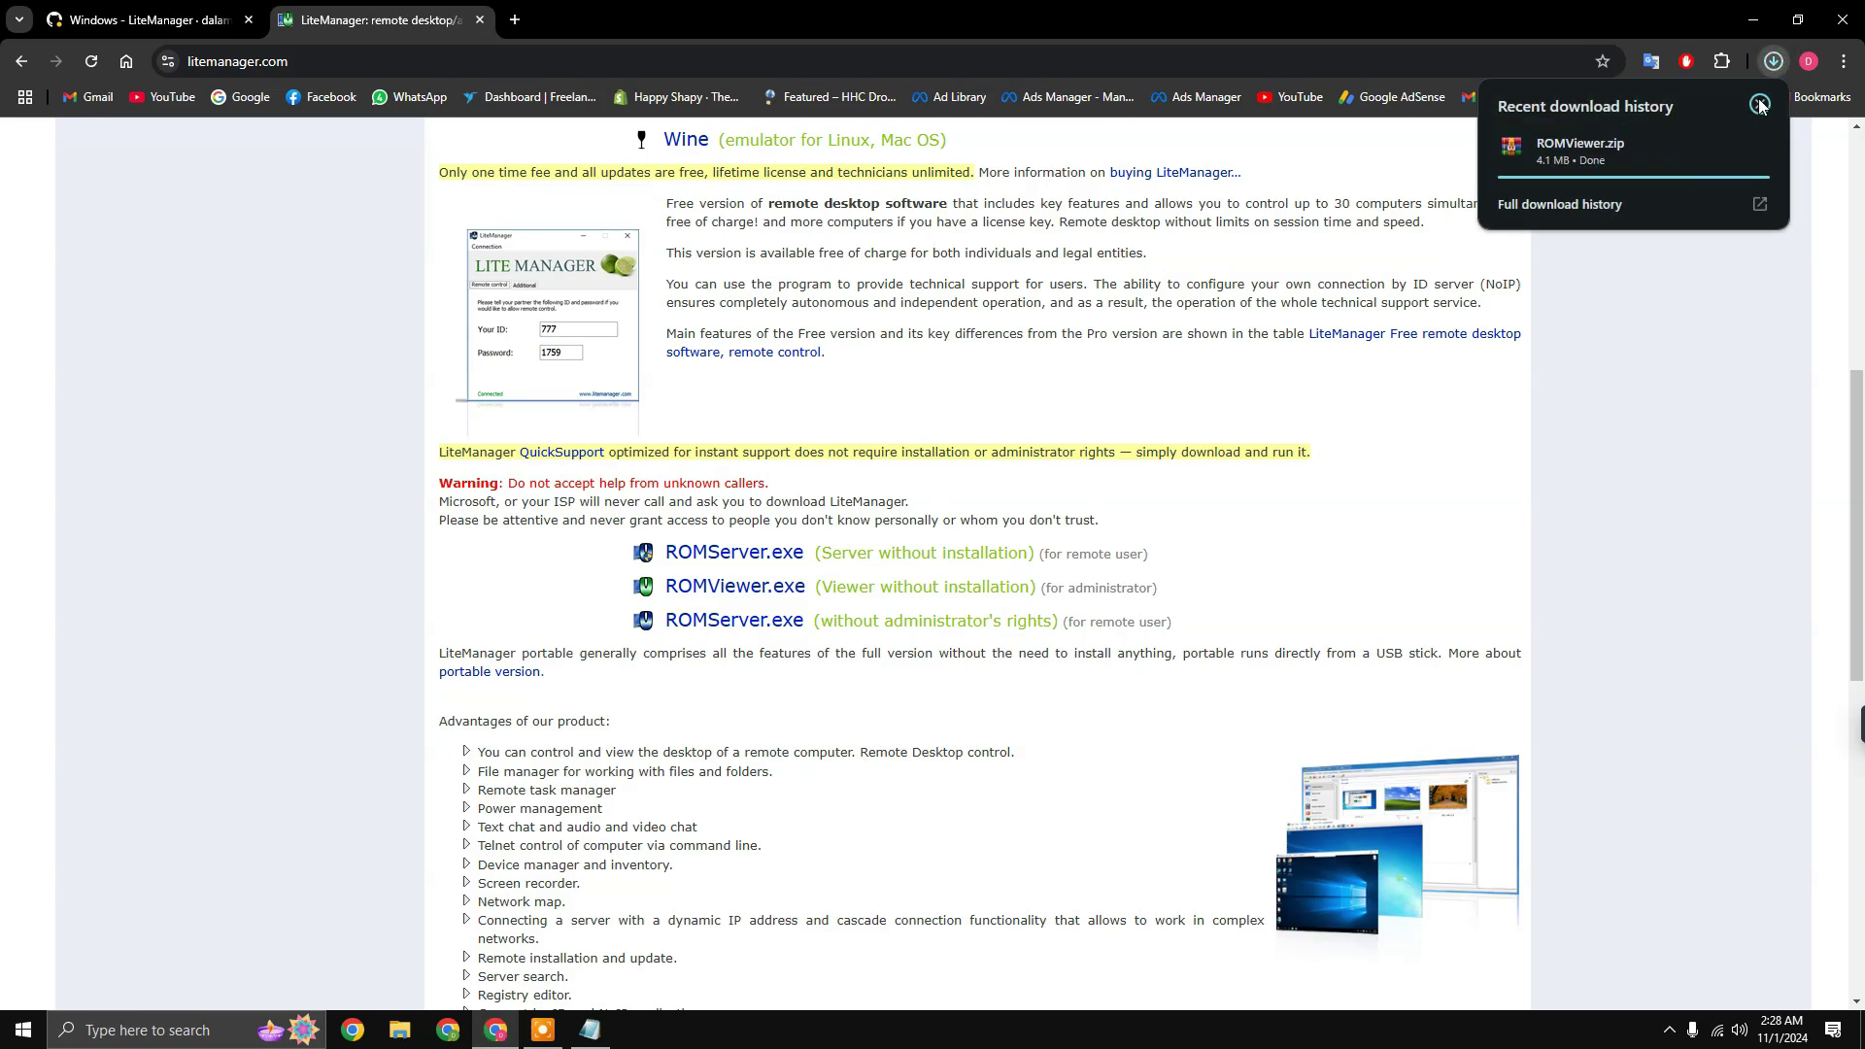
left_click(1720, 147)
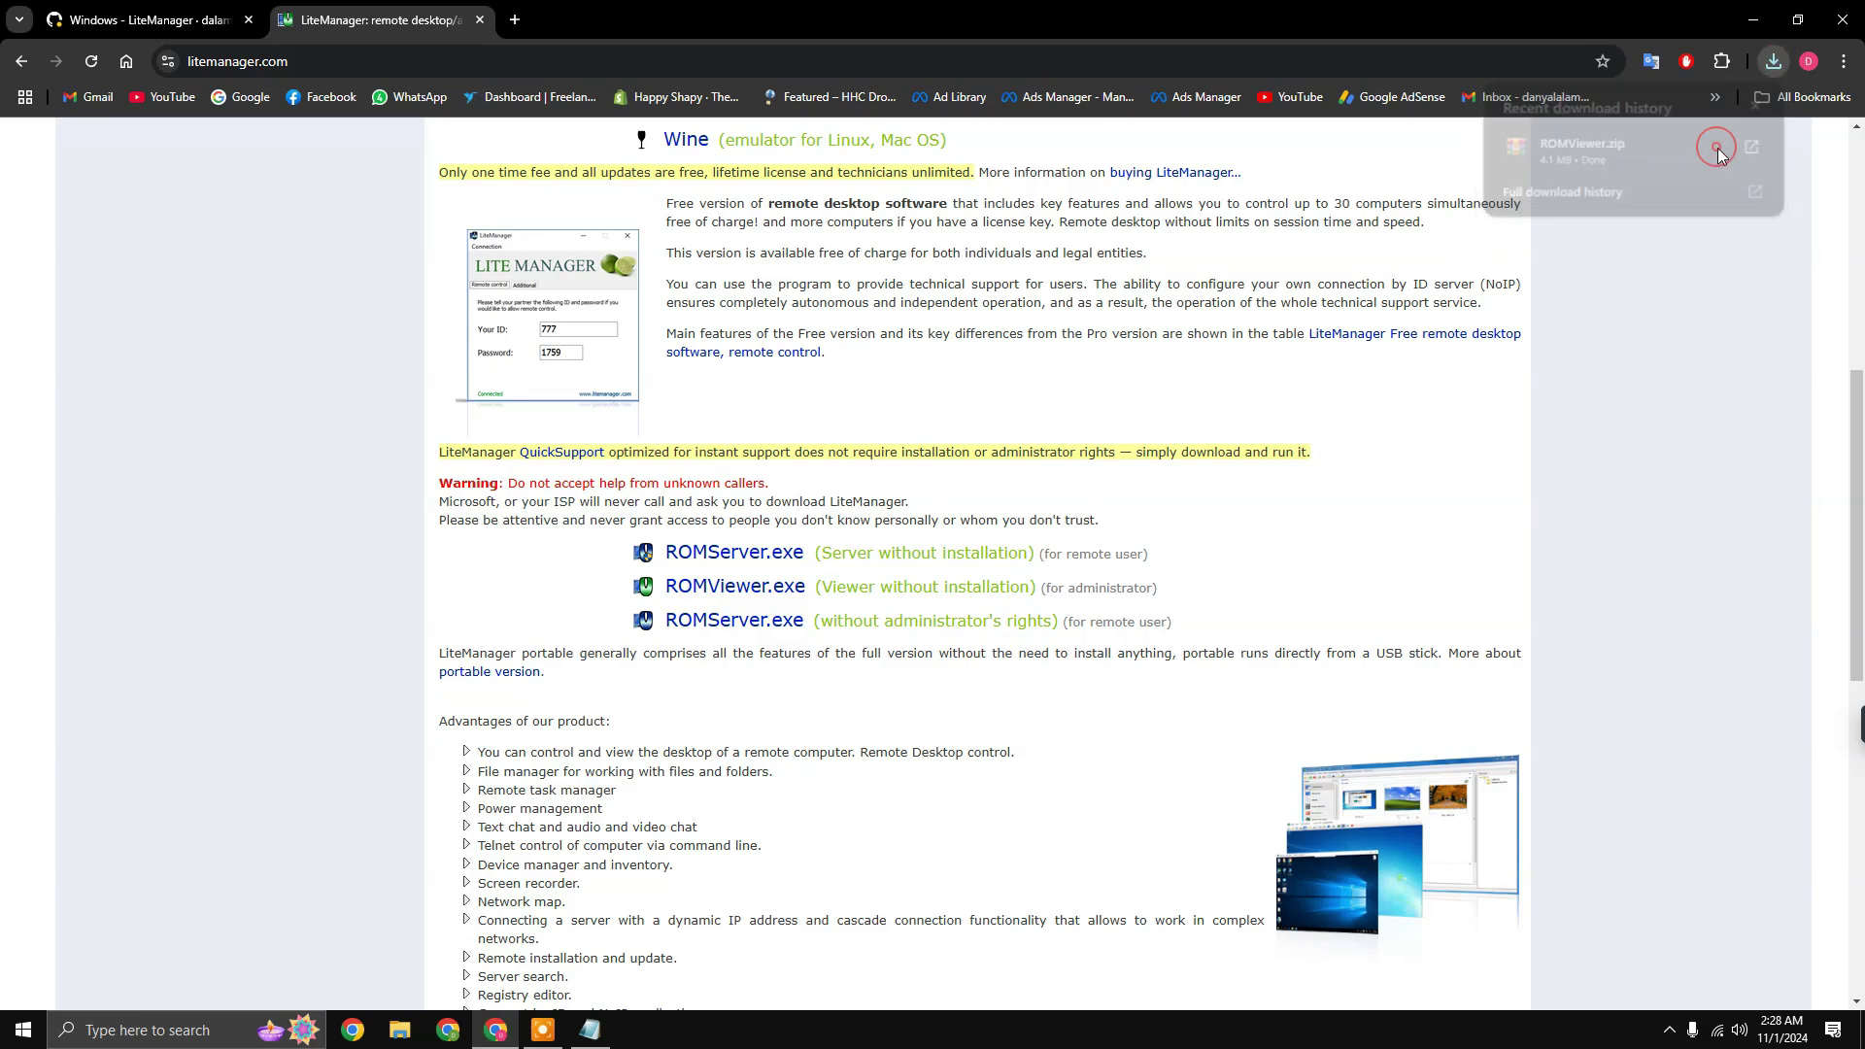
Launch ROMViewer.exe from ROMViewer.zip in Free mode and maximize the viewer.
double_click(201, 141)
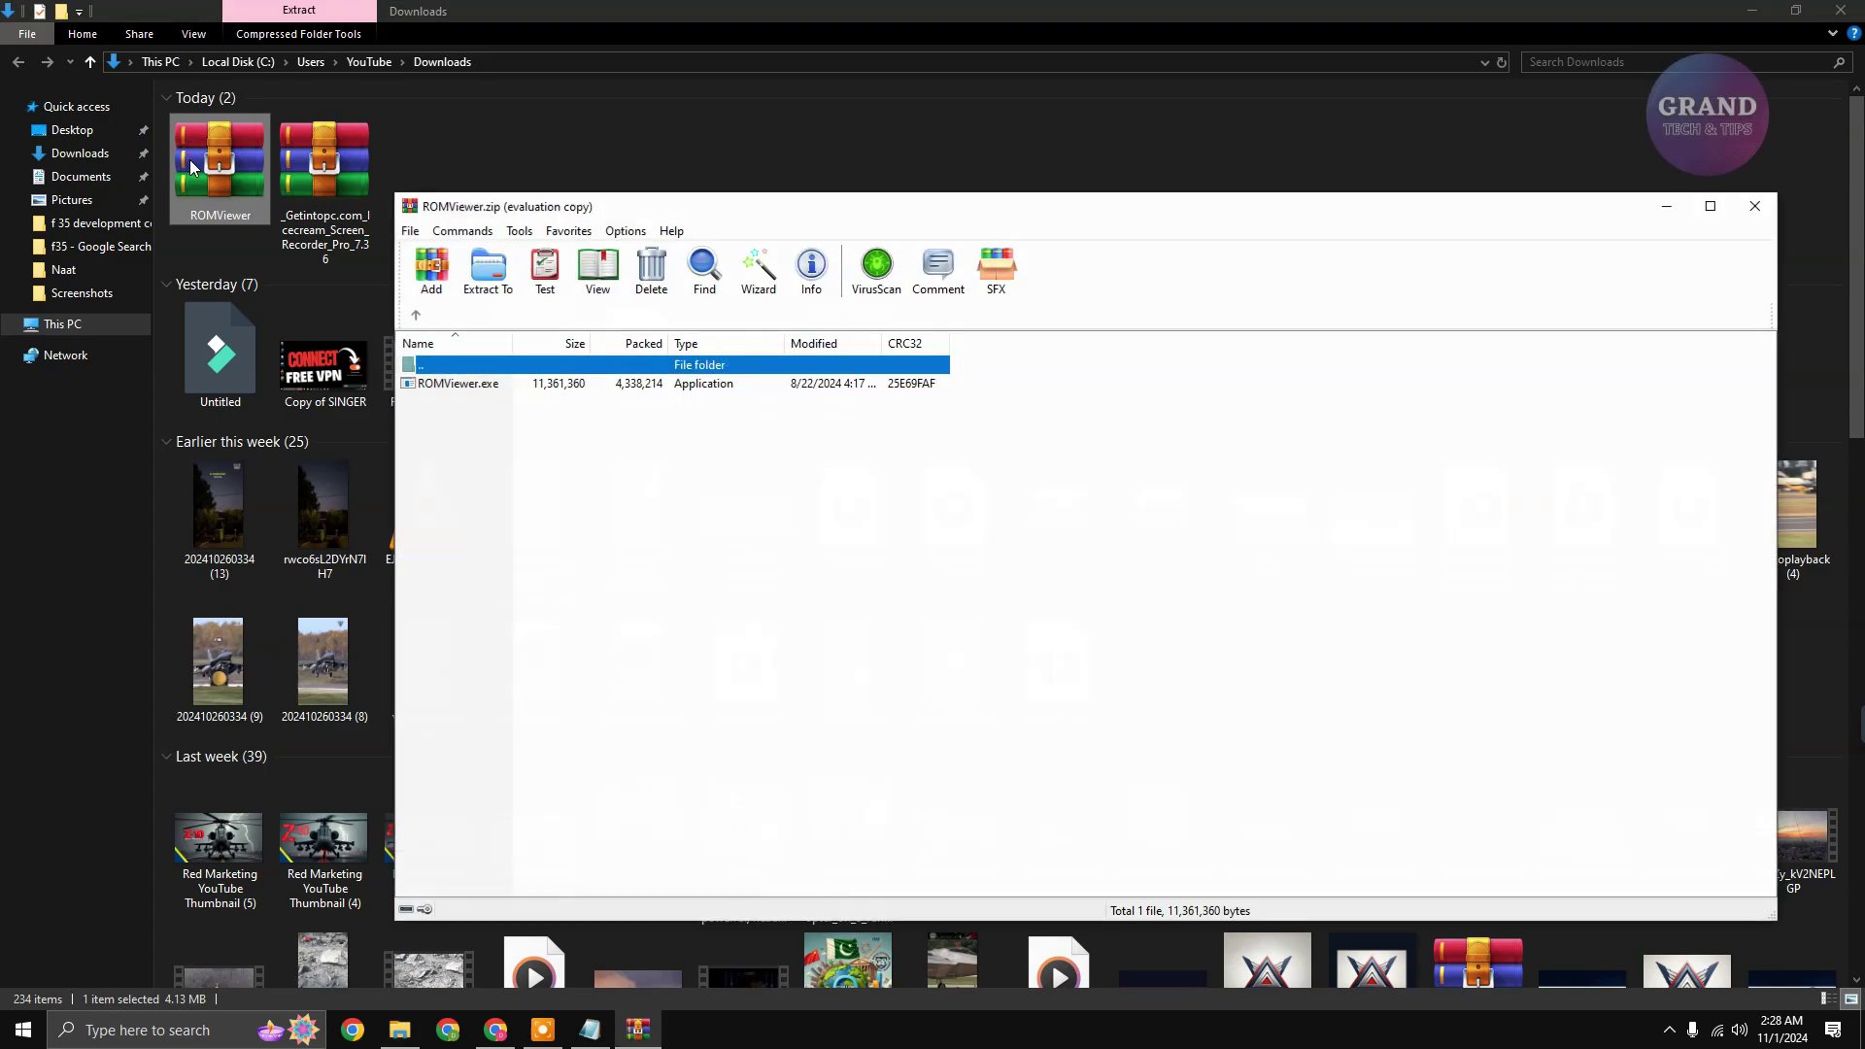
double_click(459, 384)
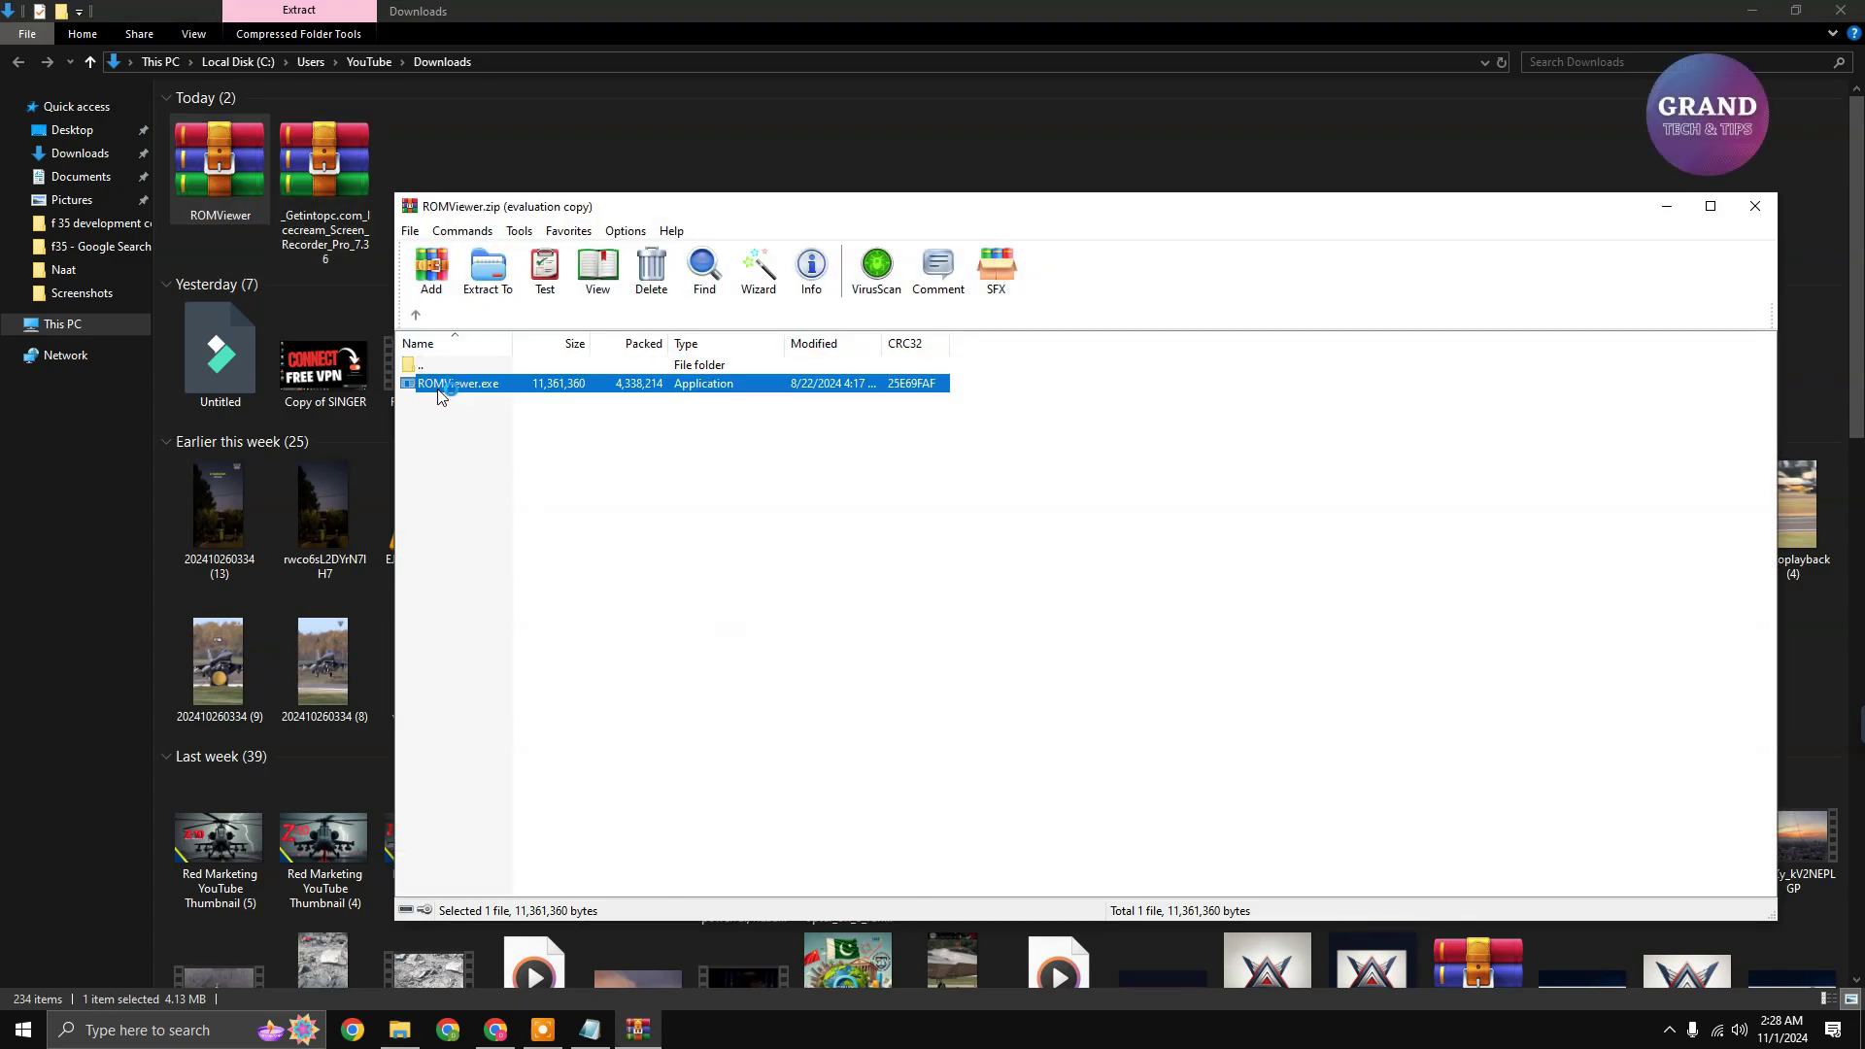
left_click(1750, 11)
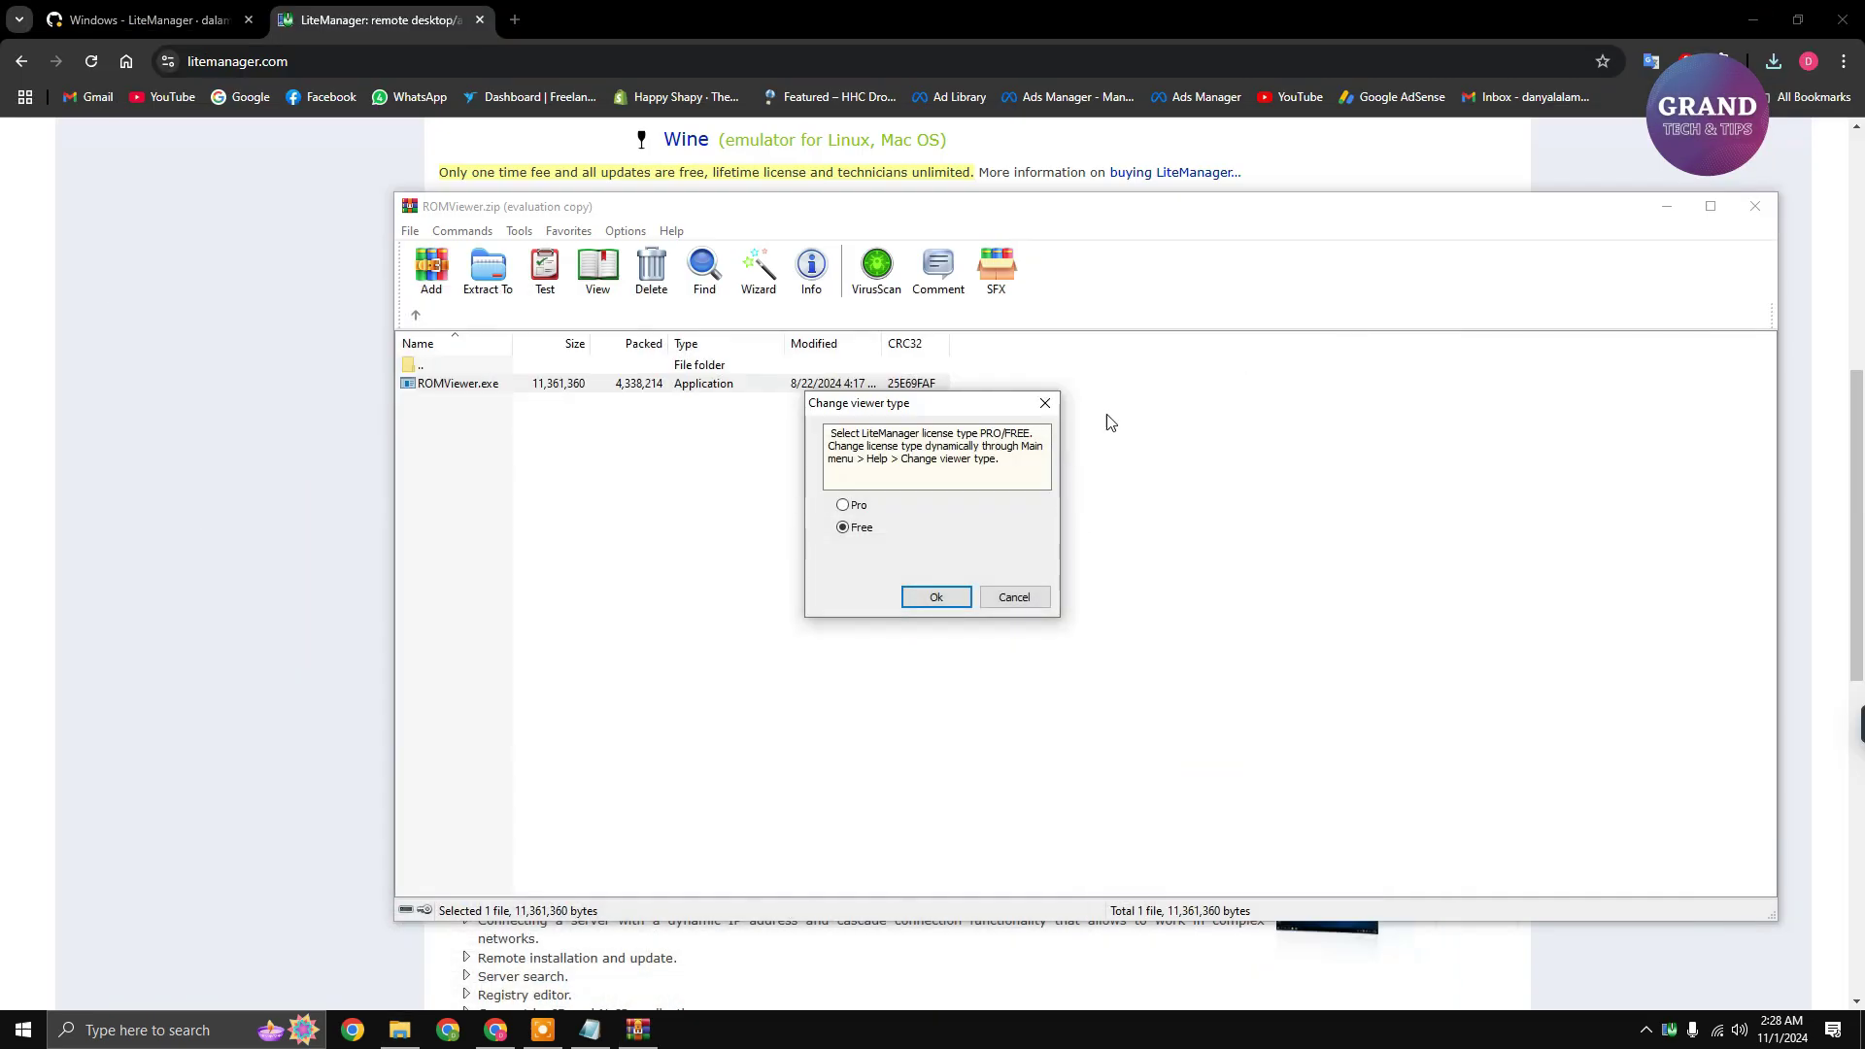
left_click(933, 599)
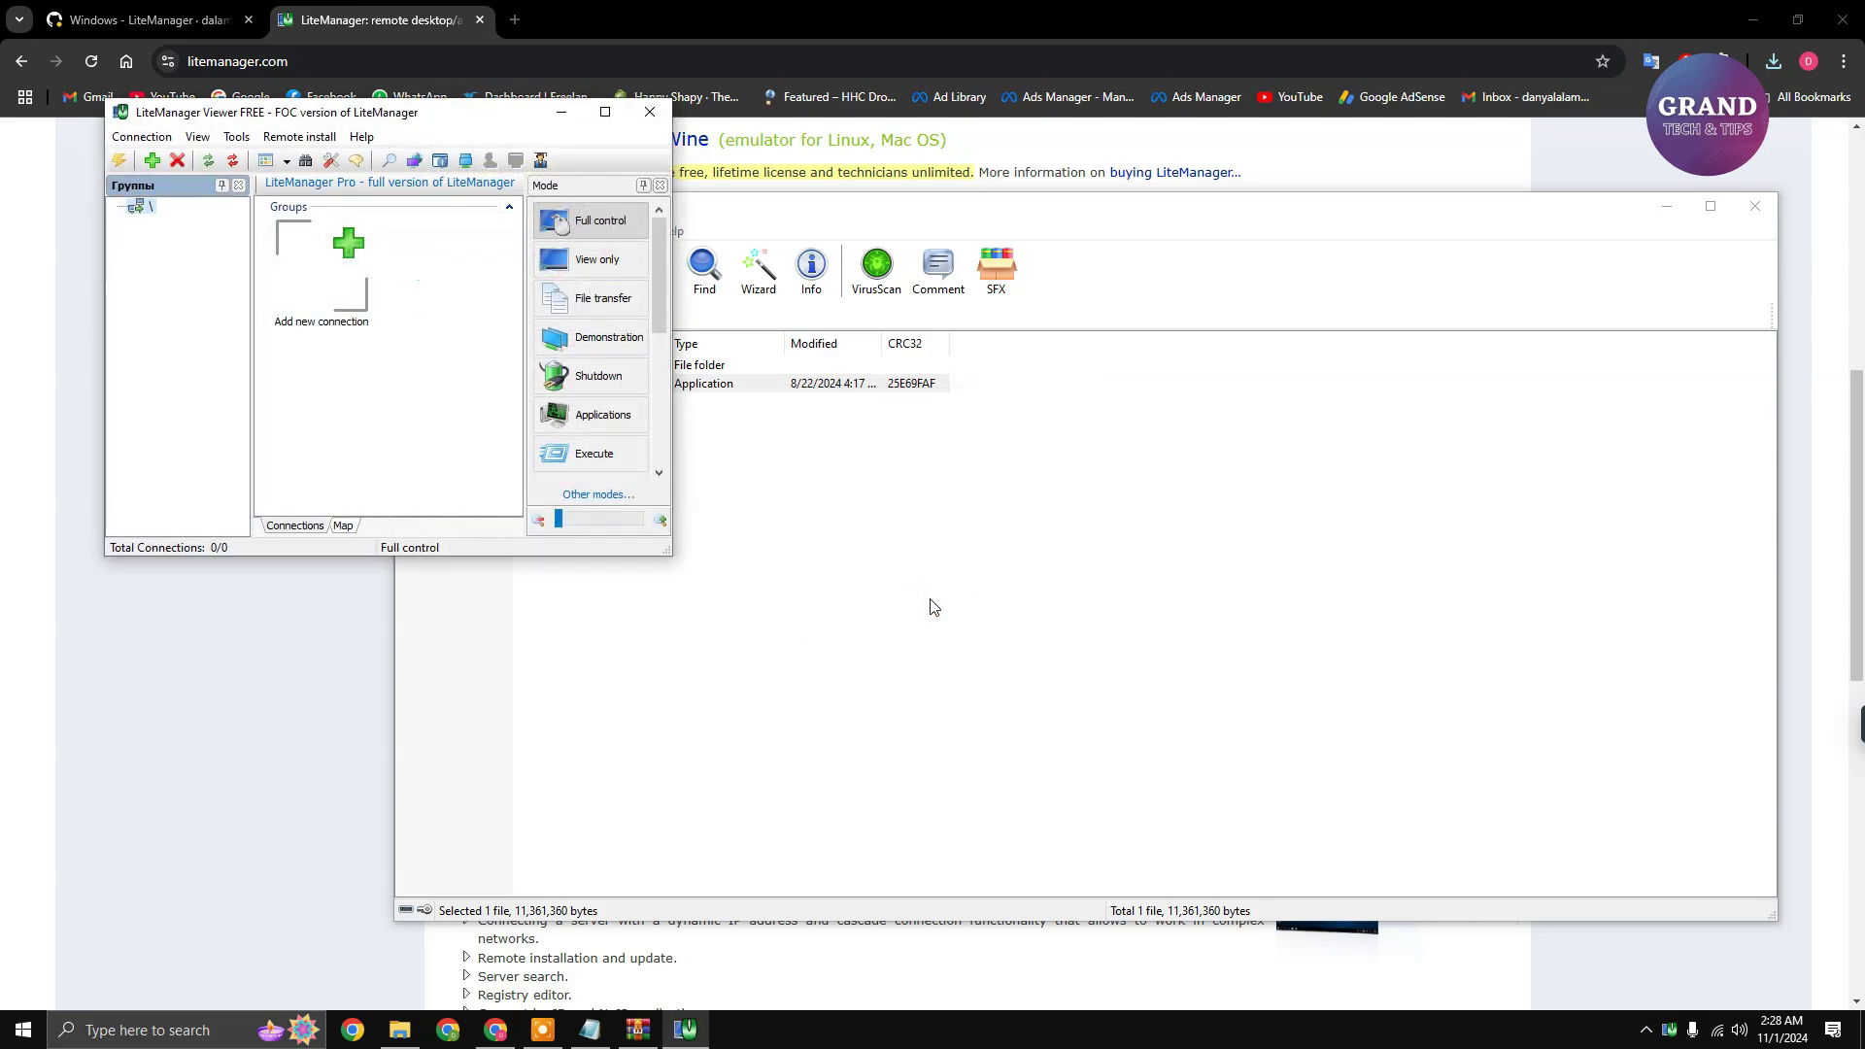
left_click(604, 112)
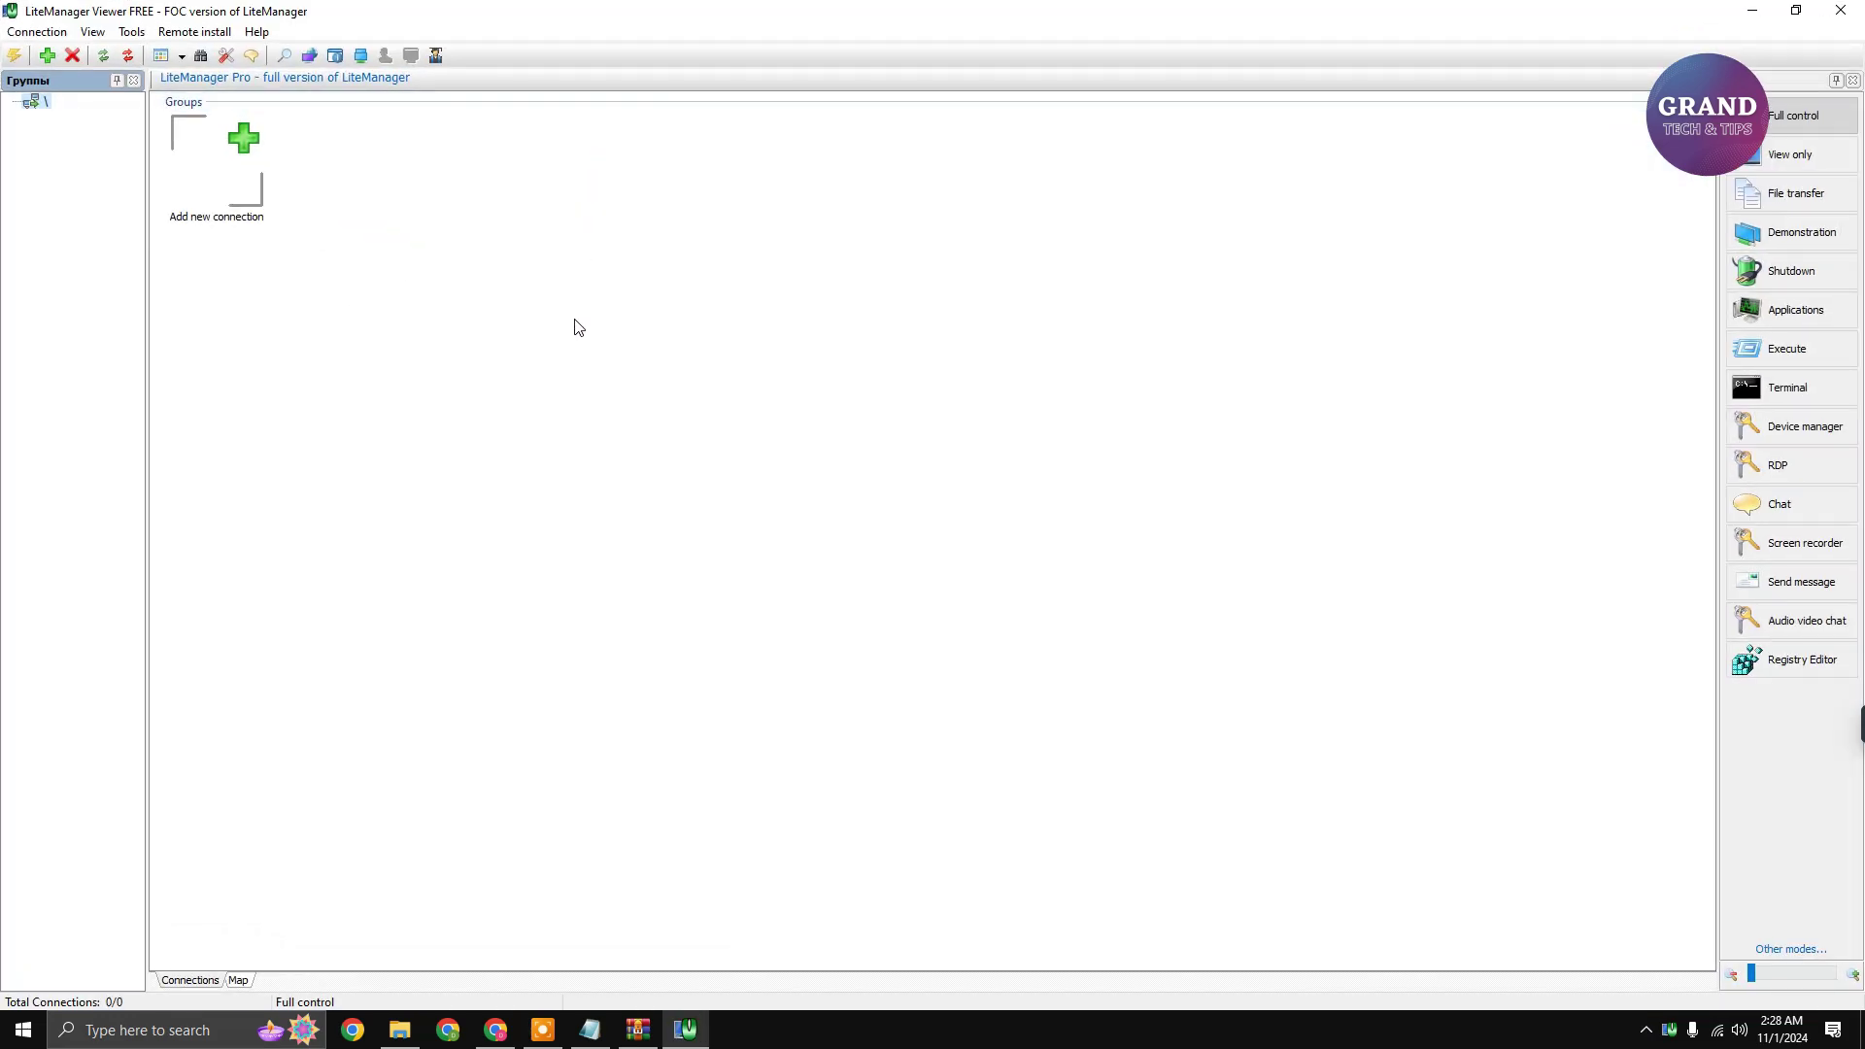
Start a quick connection and paste the LiteManager ID from the GitHub log.
double_click(244, 162)
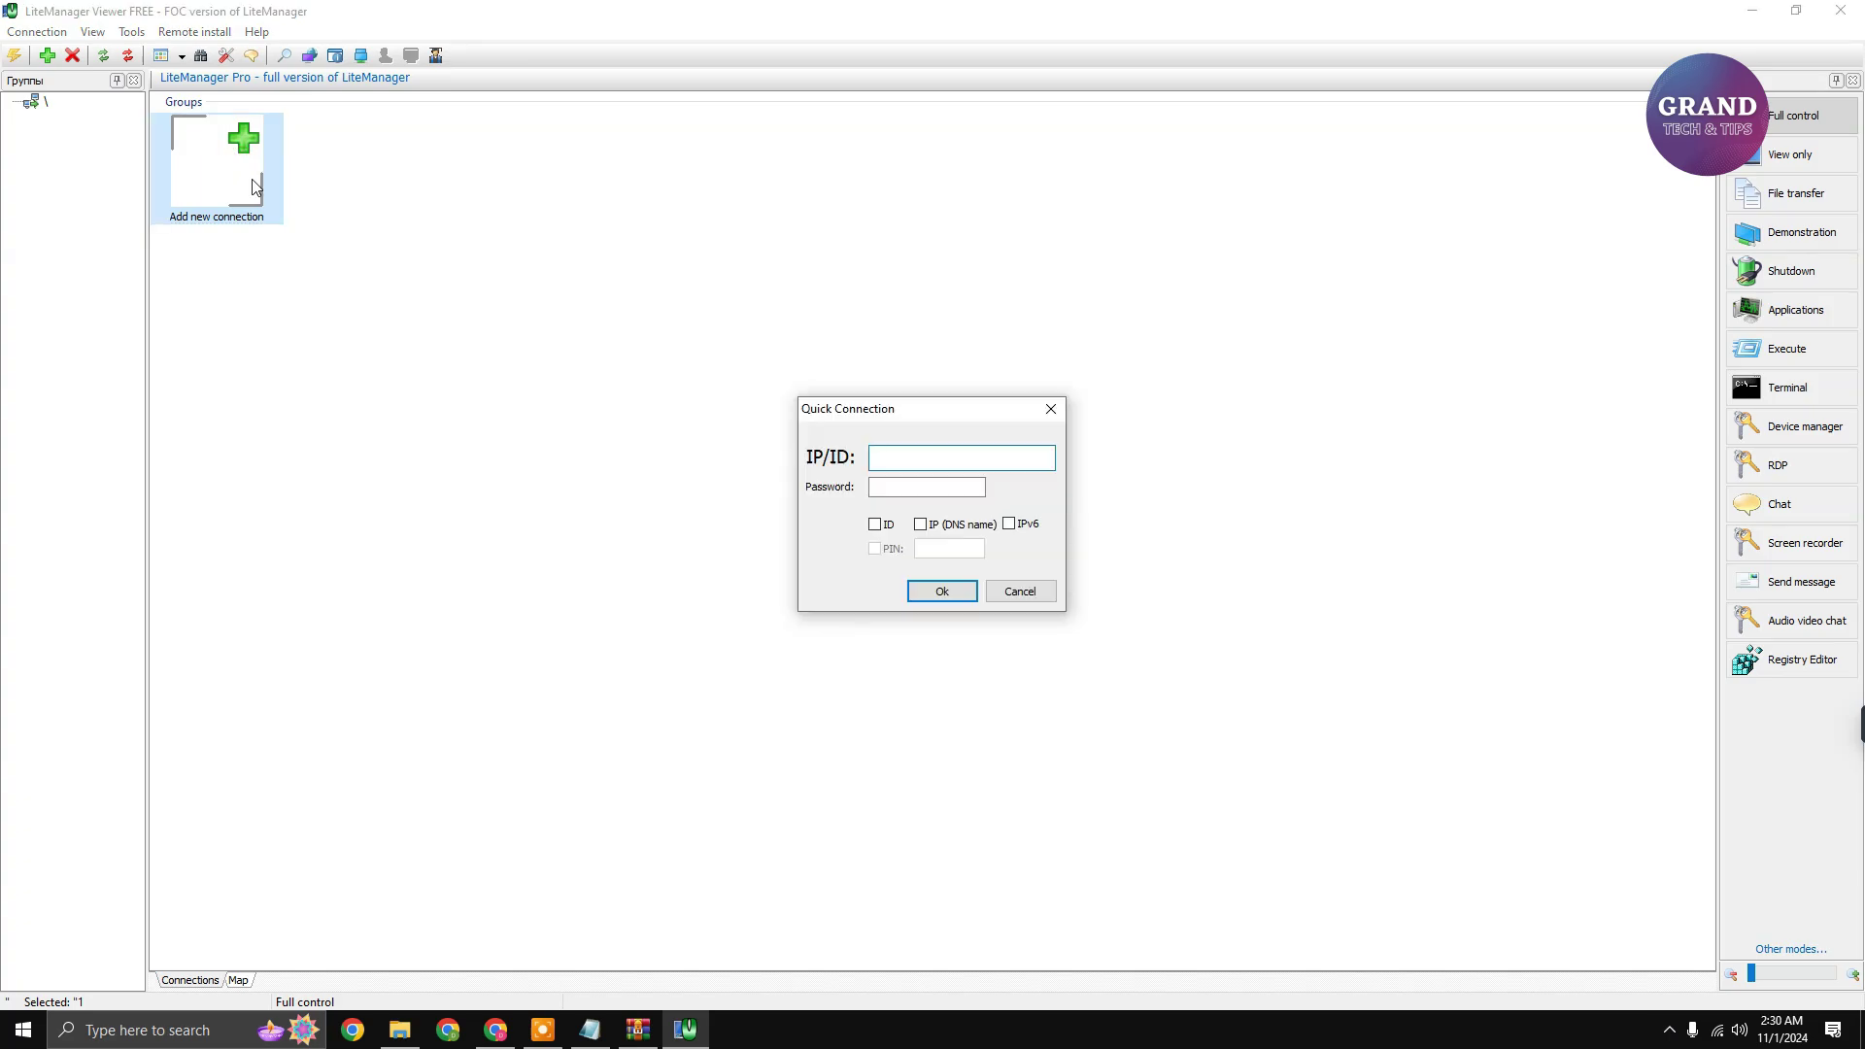
left_click(495, 1031)
left_click_drag(529, 683, 597, 696)
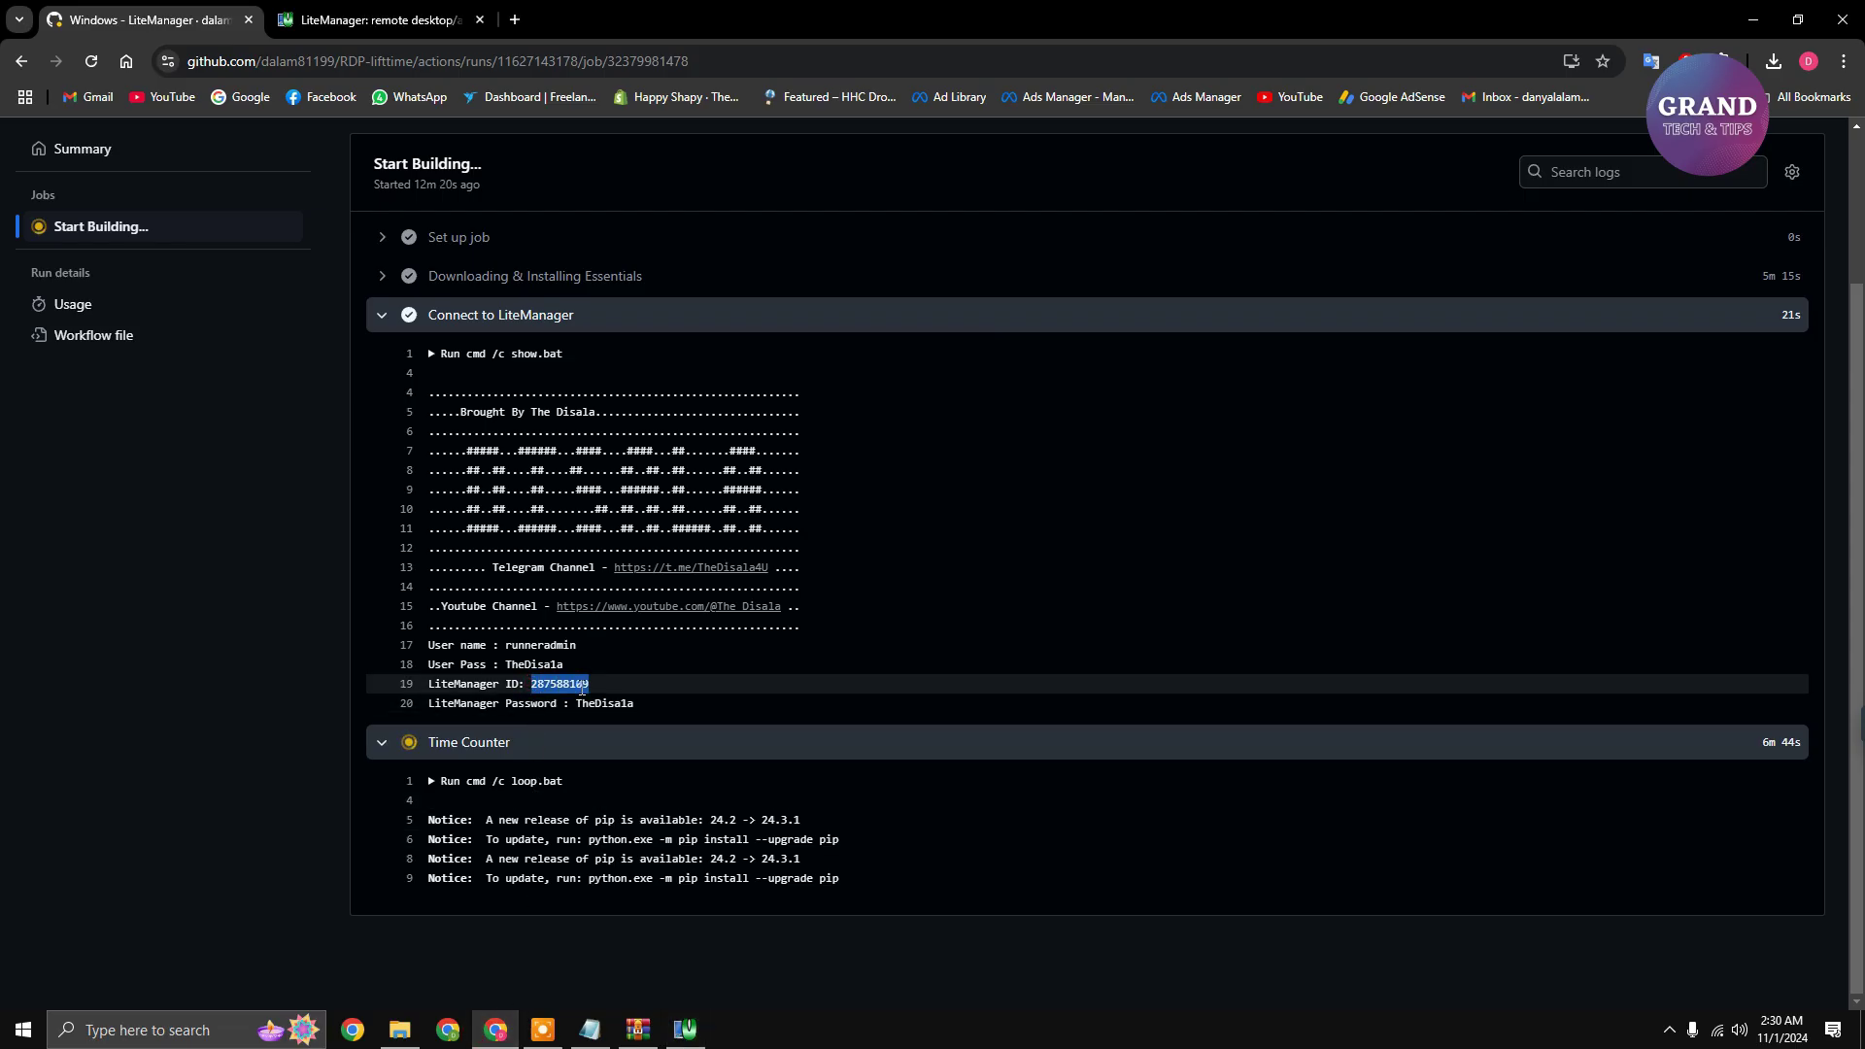
right_click(583, 684)
left_click(641, 715)
left_click(686, 1030)
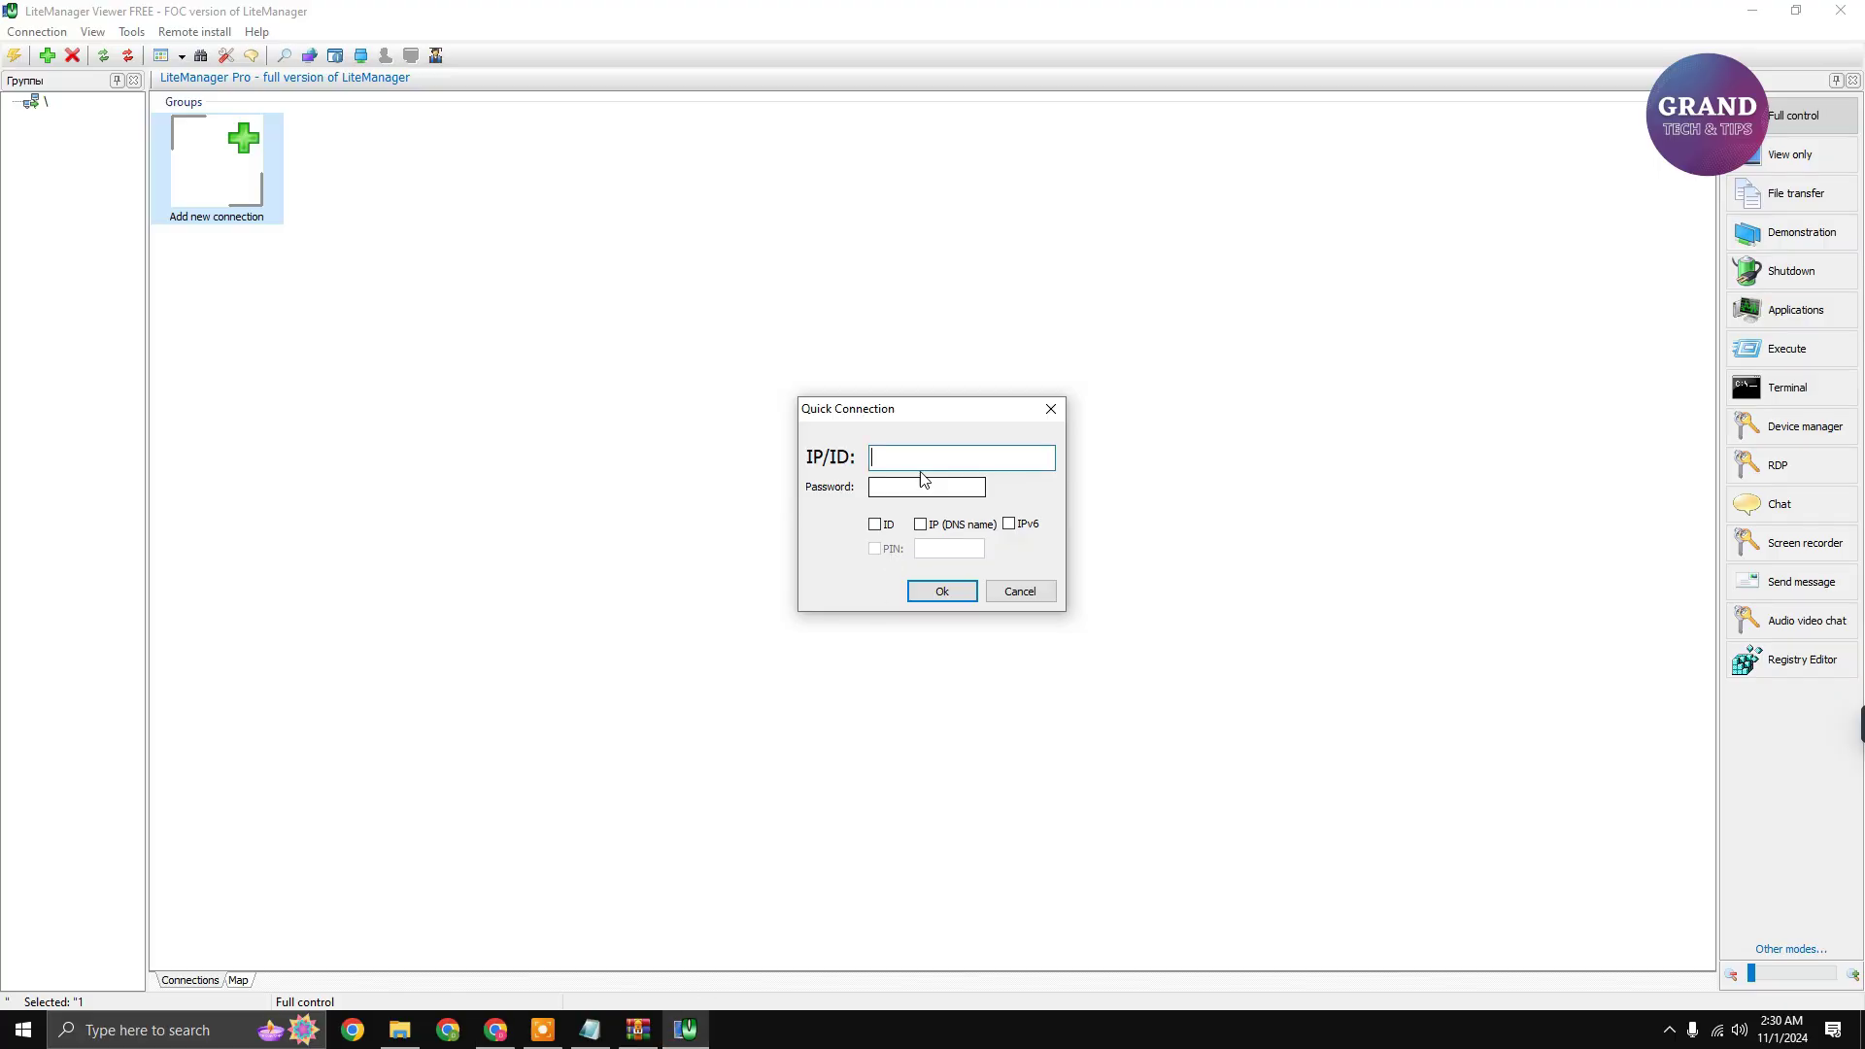
right_click(924, 459)
left_click(976, 537)
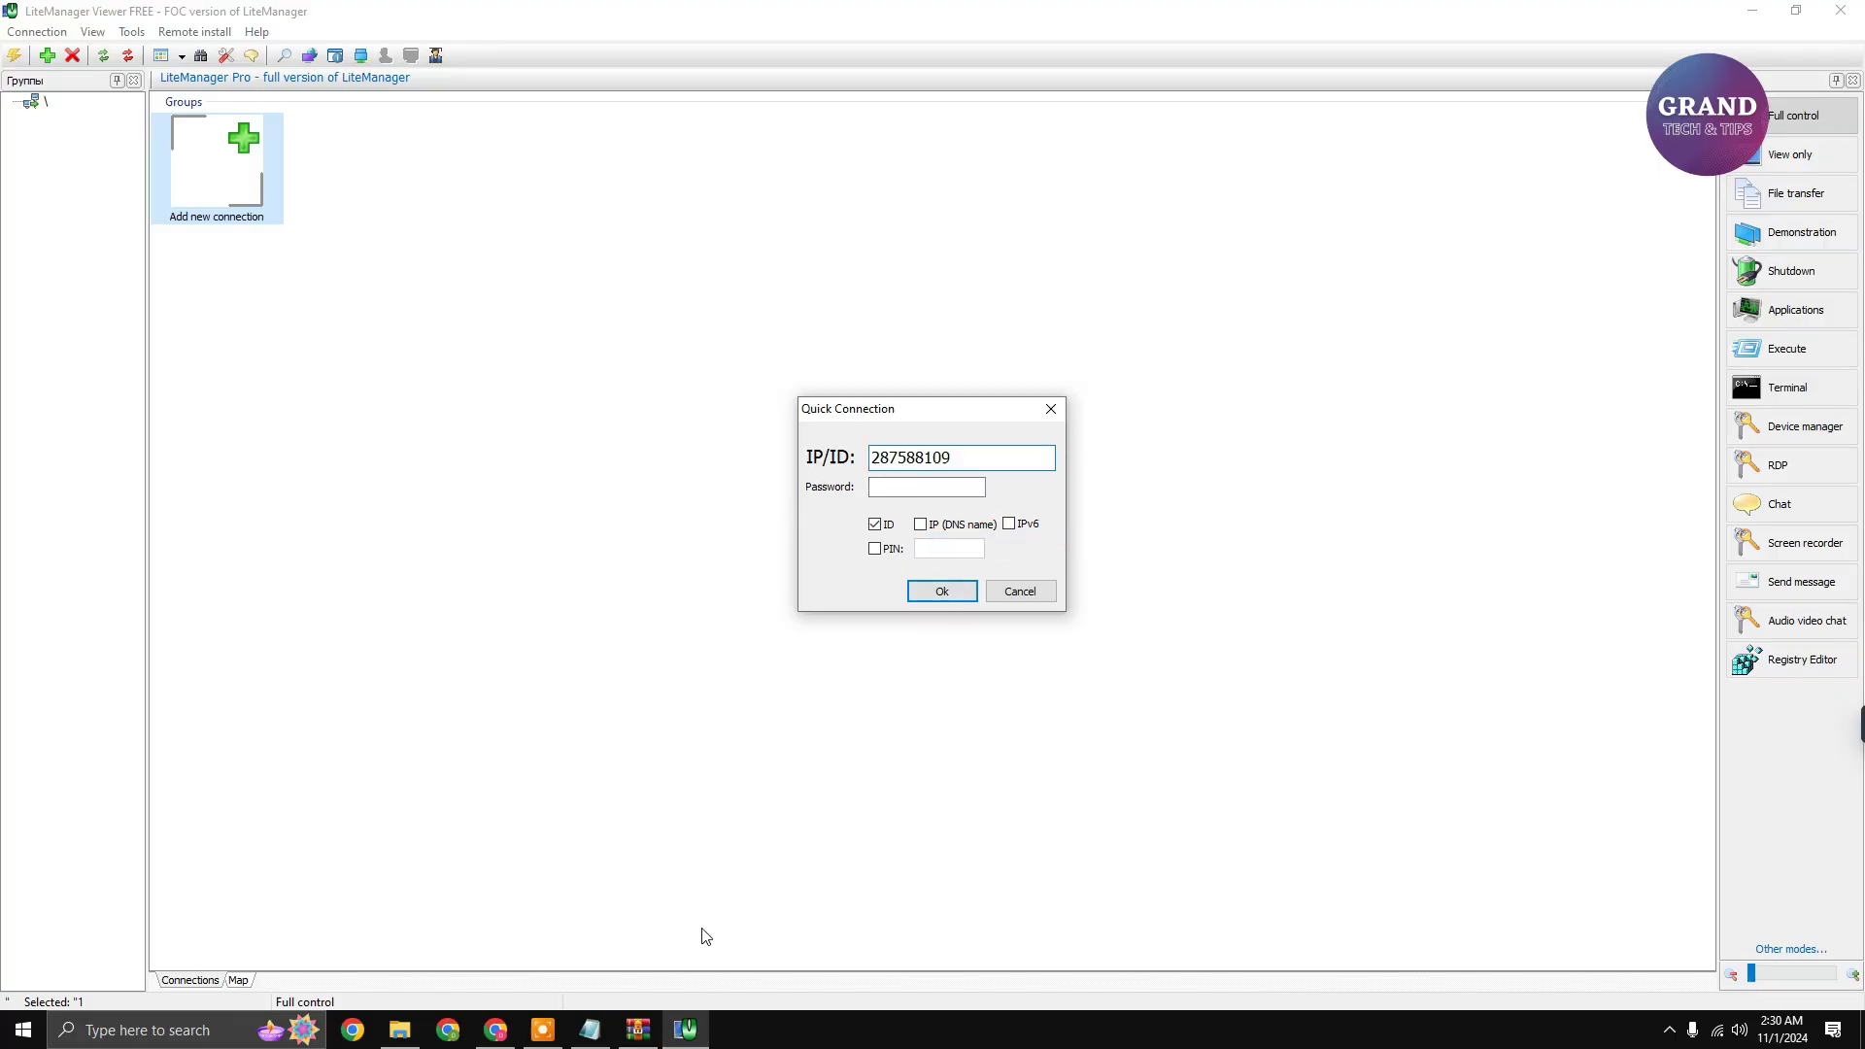
left_click(495, 1030)
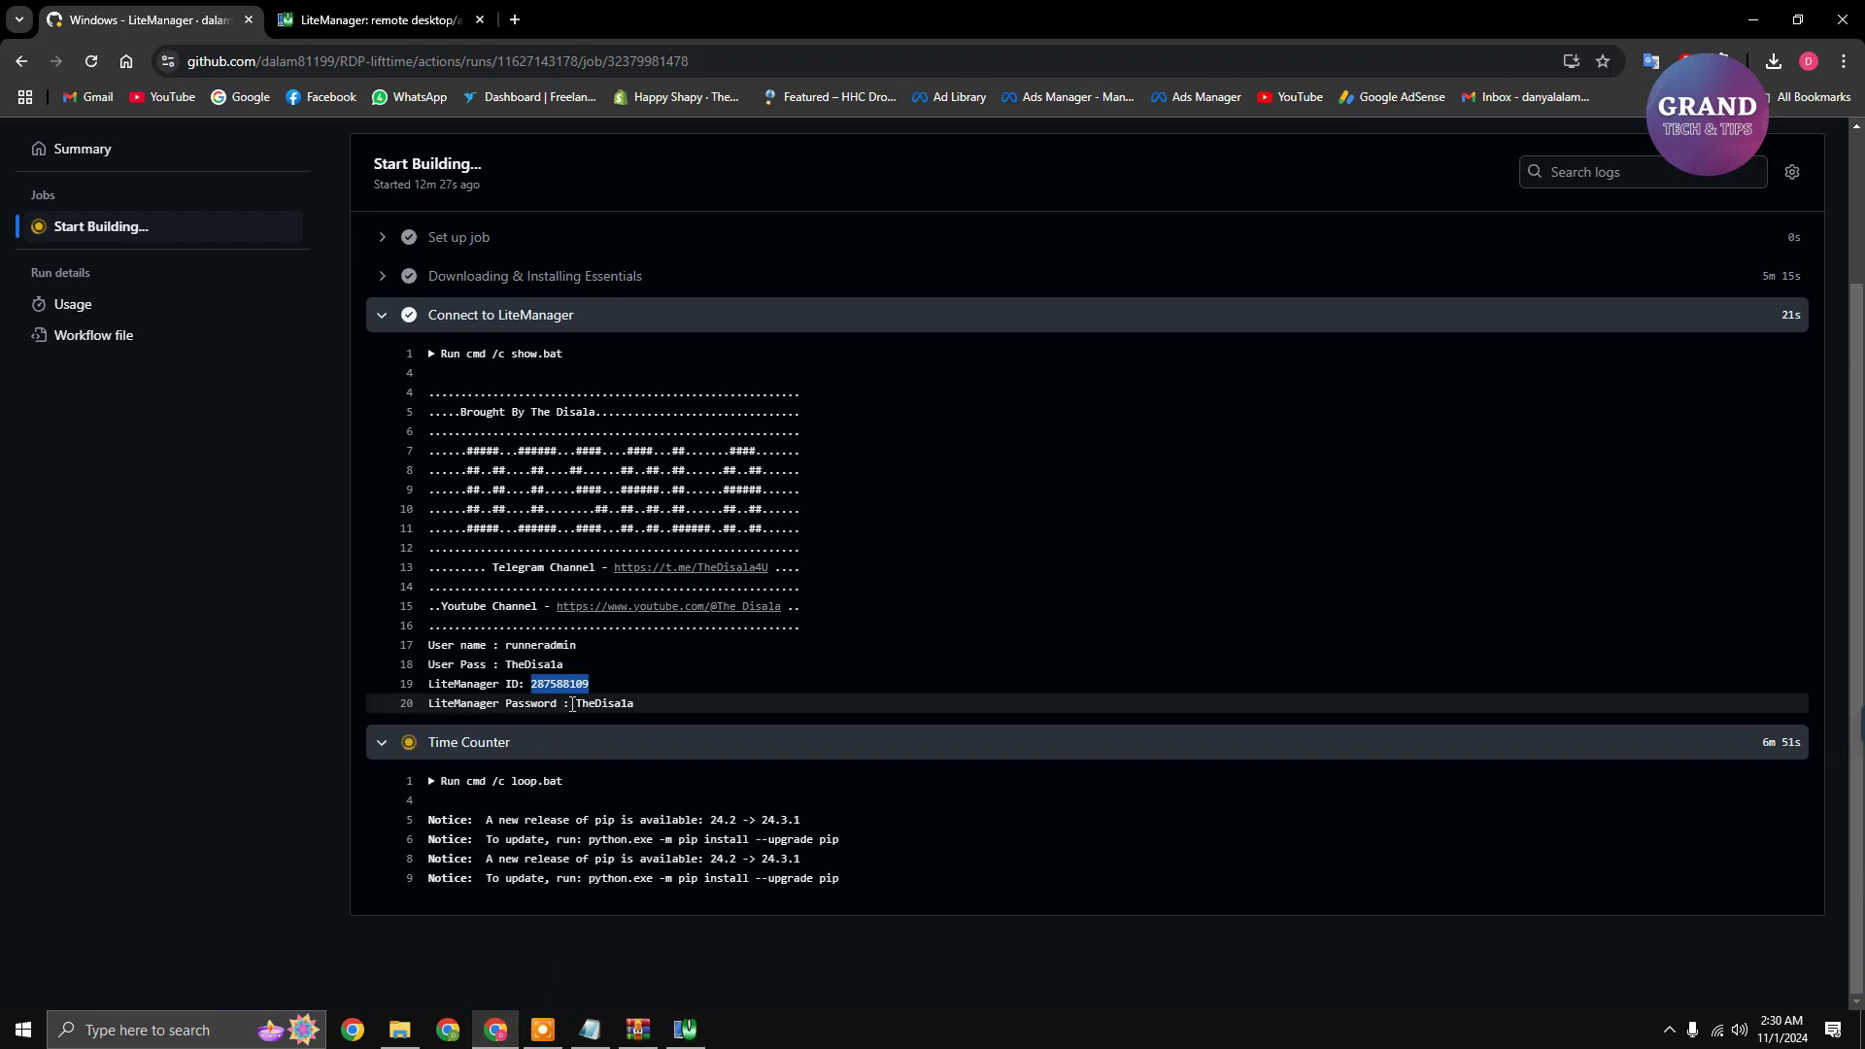
left_click_drag(571, 703, 636, 707)
right_click(668, 728)
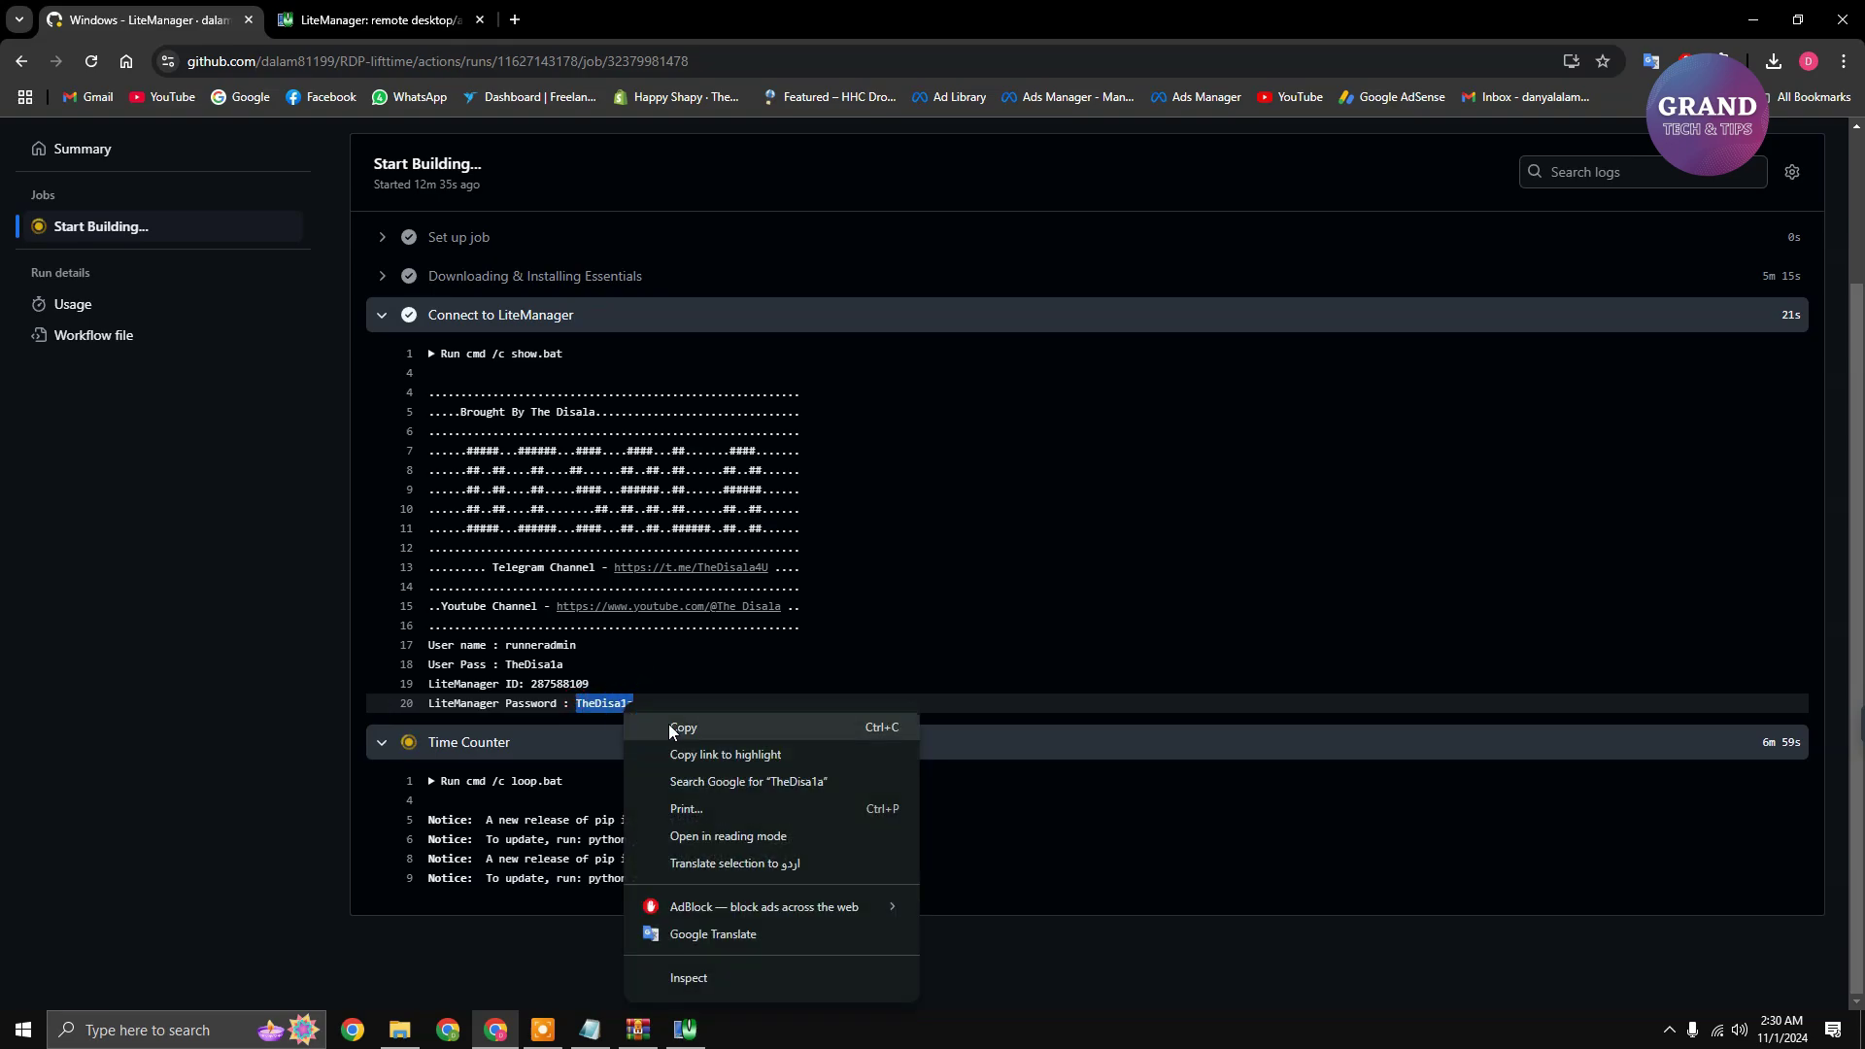
left_click(669, 730)
left_click(684, 1030)
left_click(897, 486)
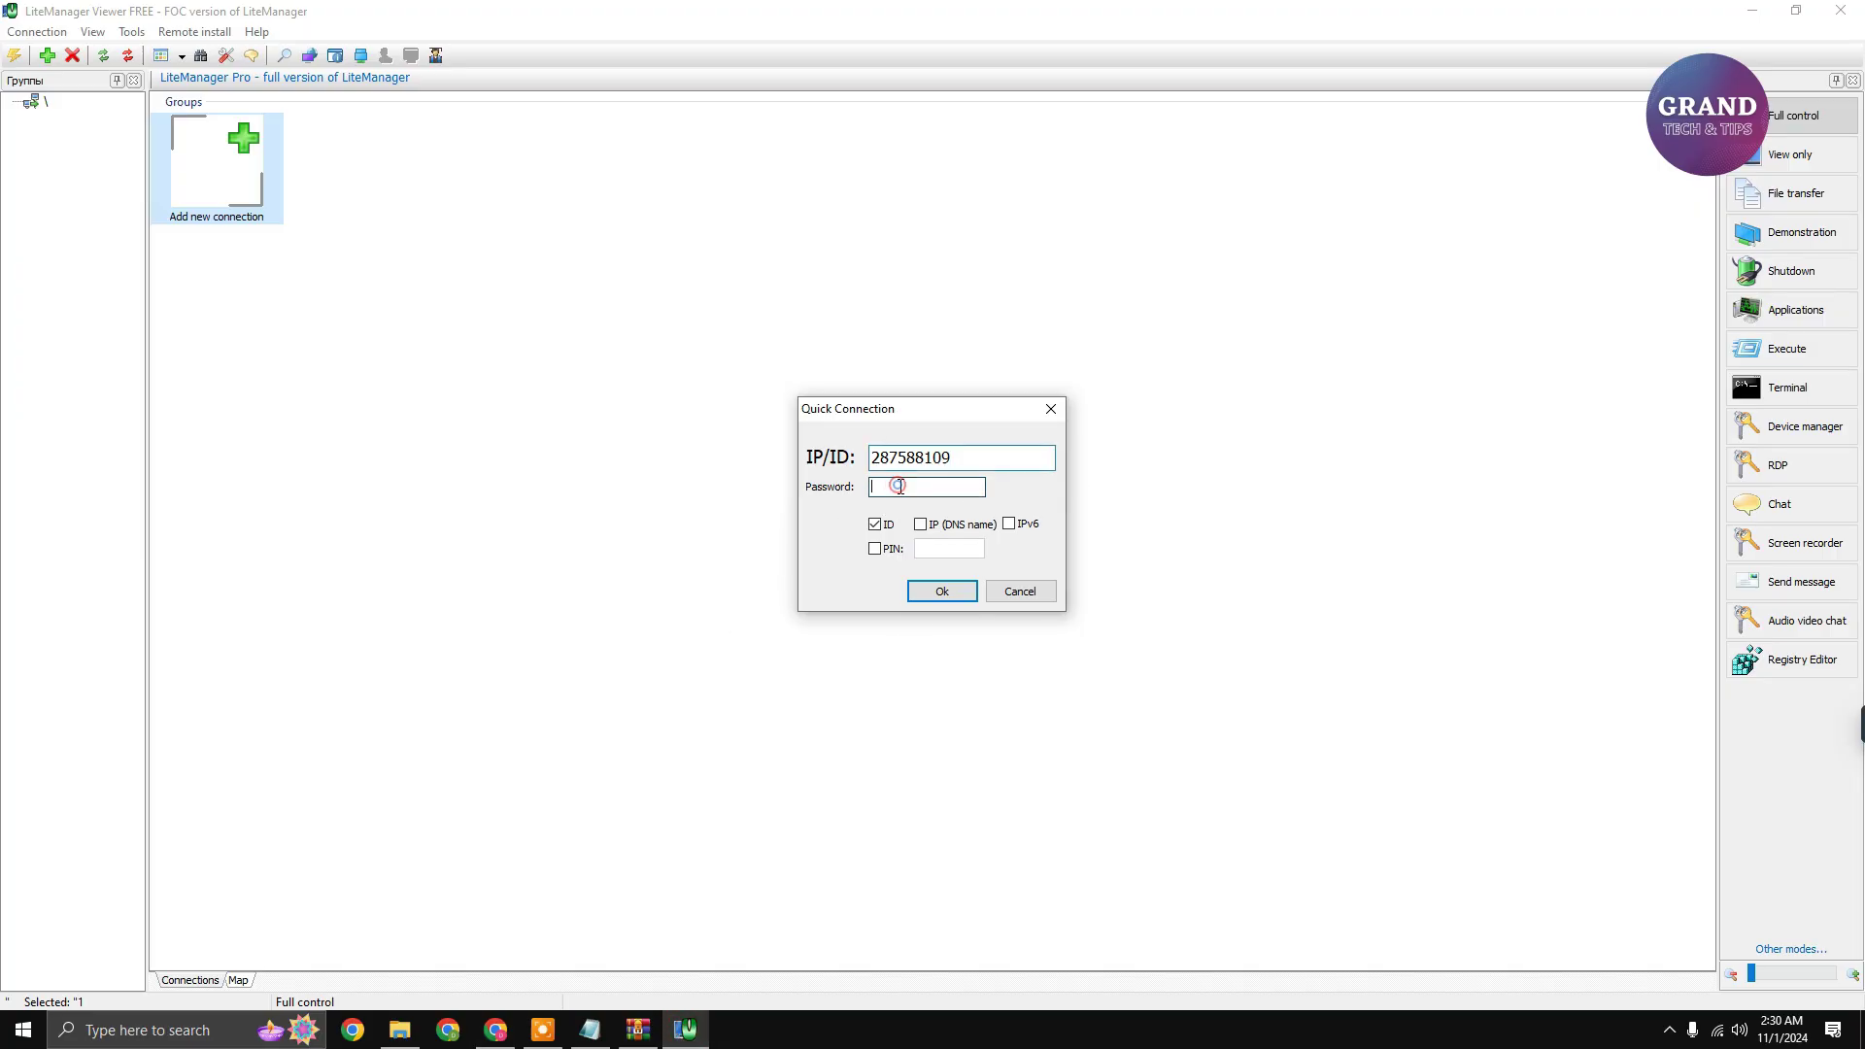
right_click(896, 484)
left_click(954, 571)
left_click(946, 593)
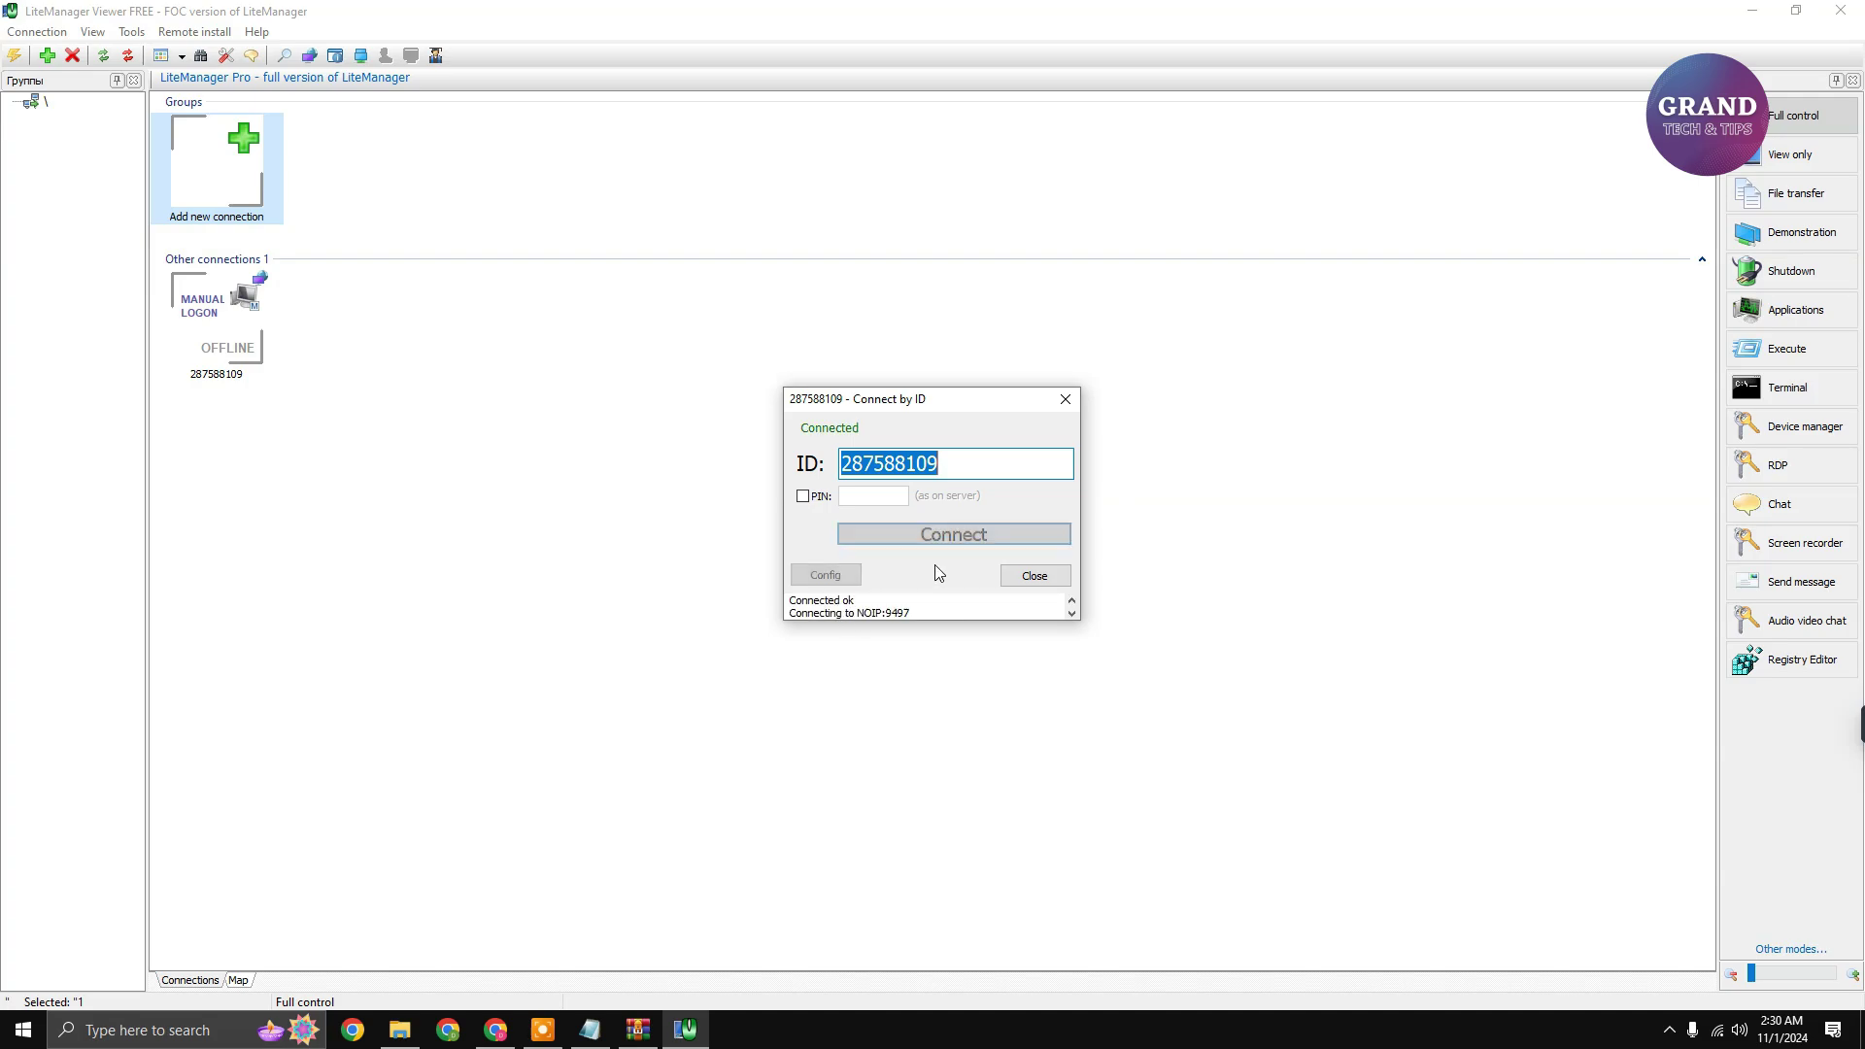
left_click(951, 536)
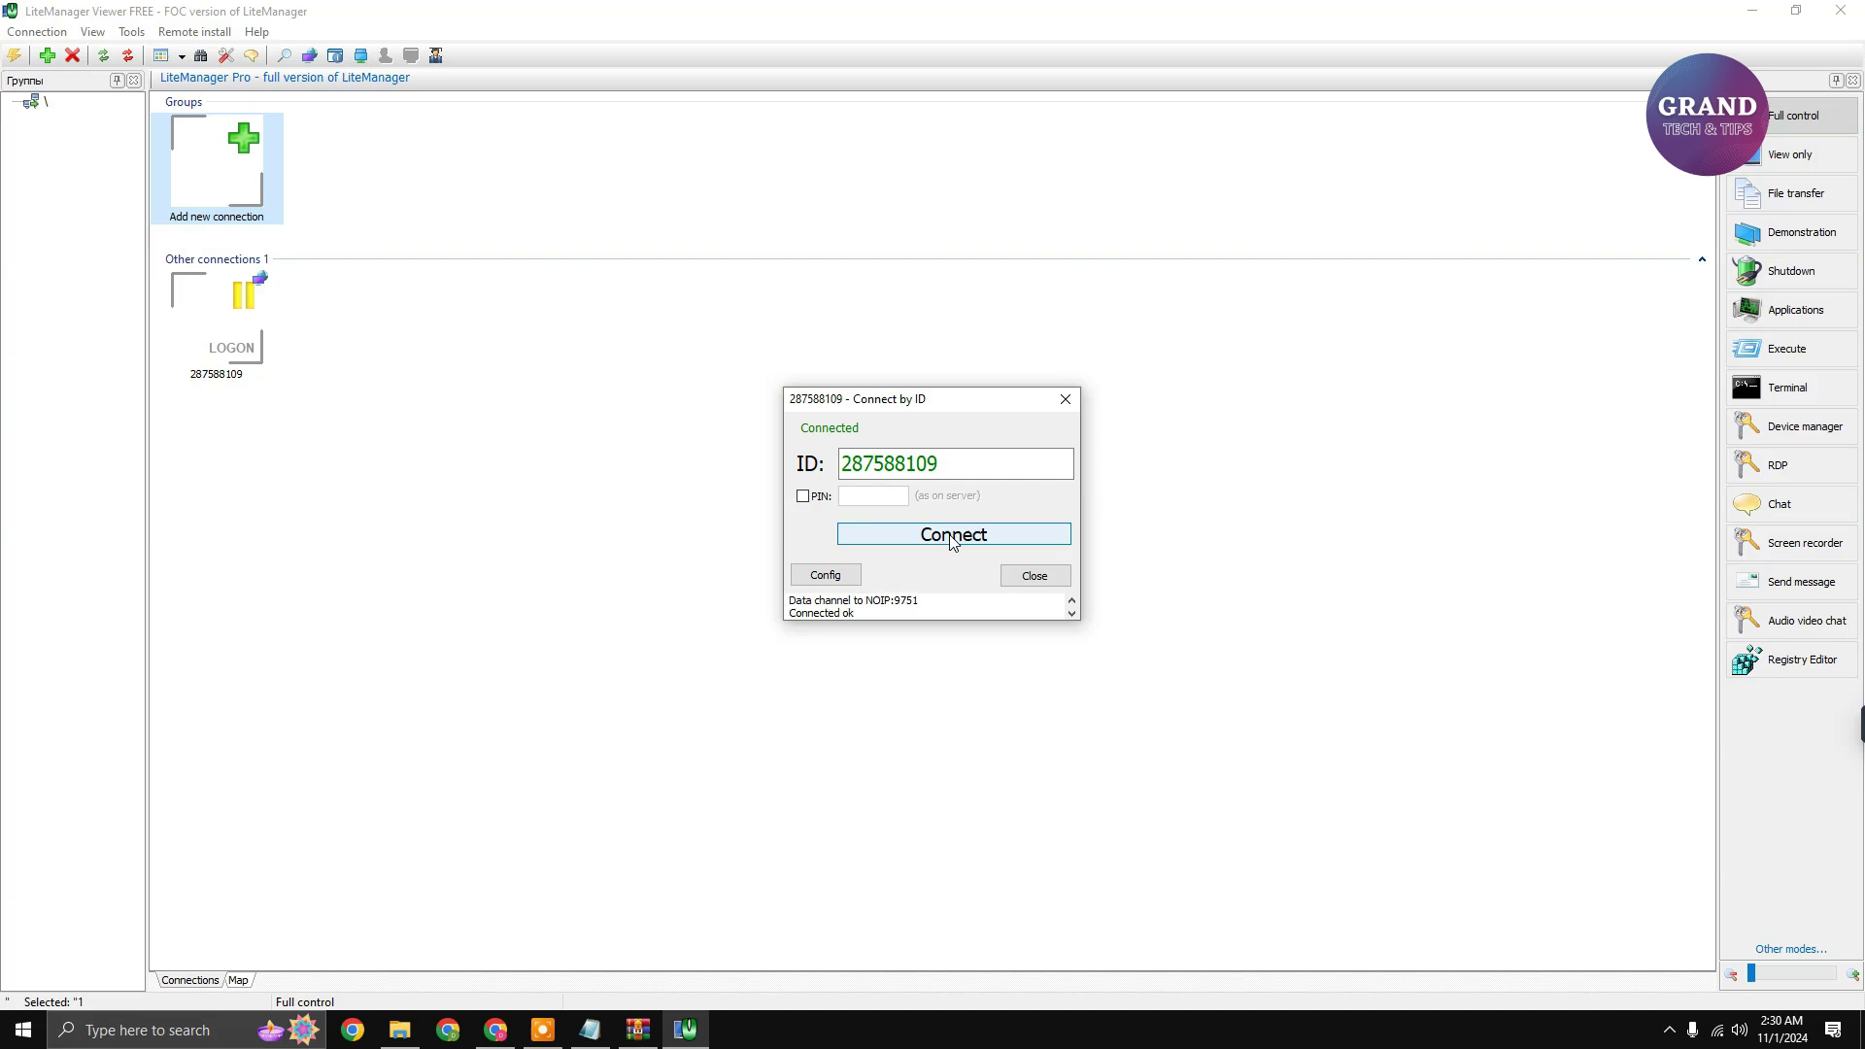
left_click(237, 344)
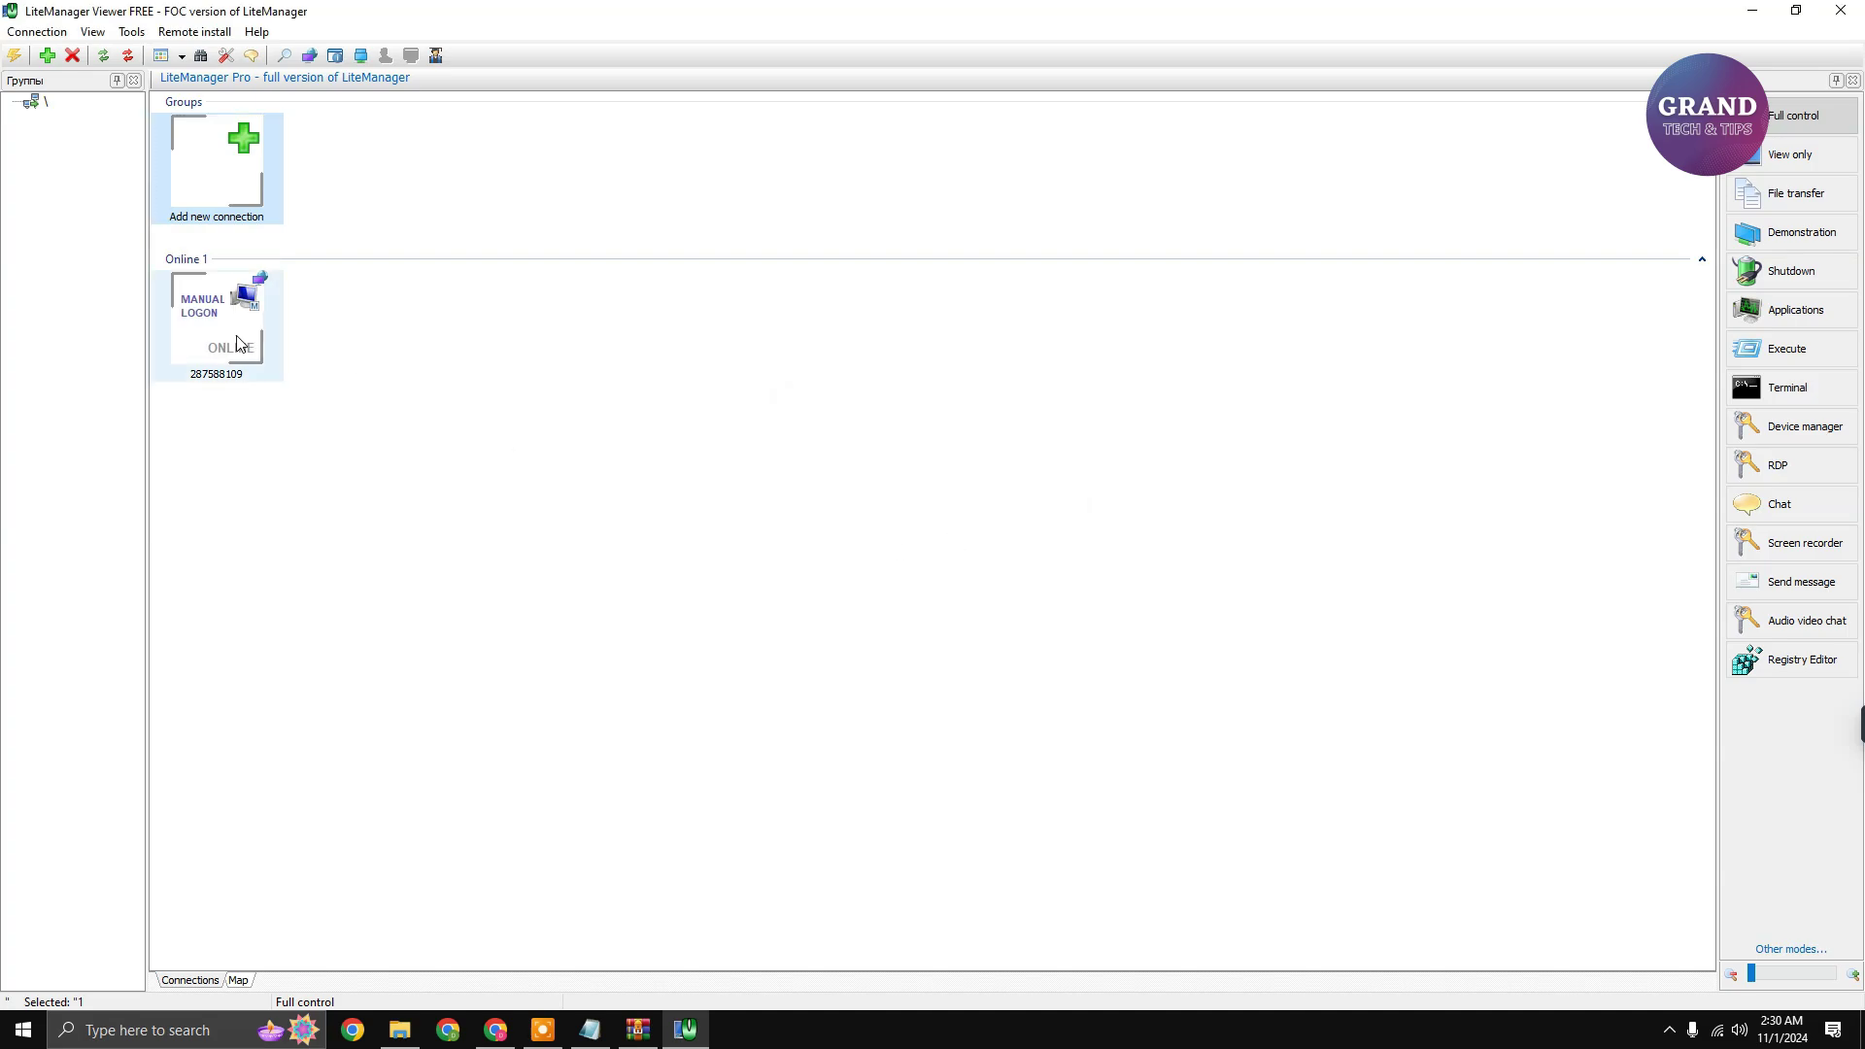
Take full control of the remote session and scale it to fullscreen view.
double_click(237, 344)
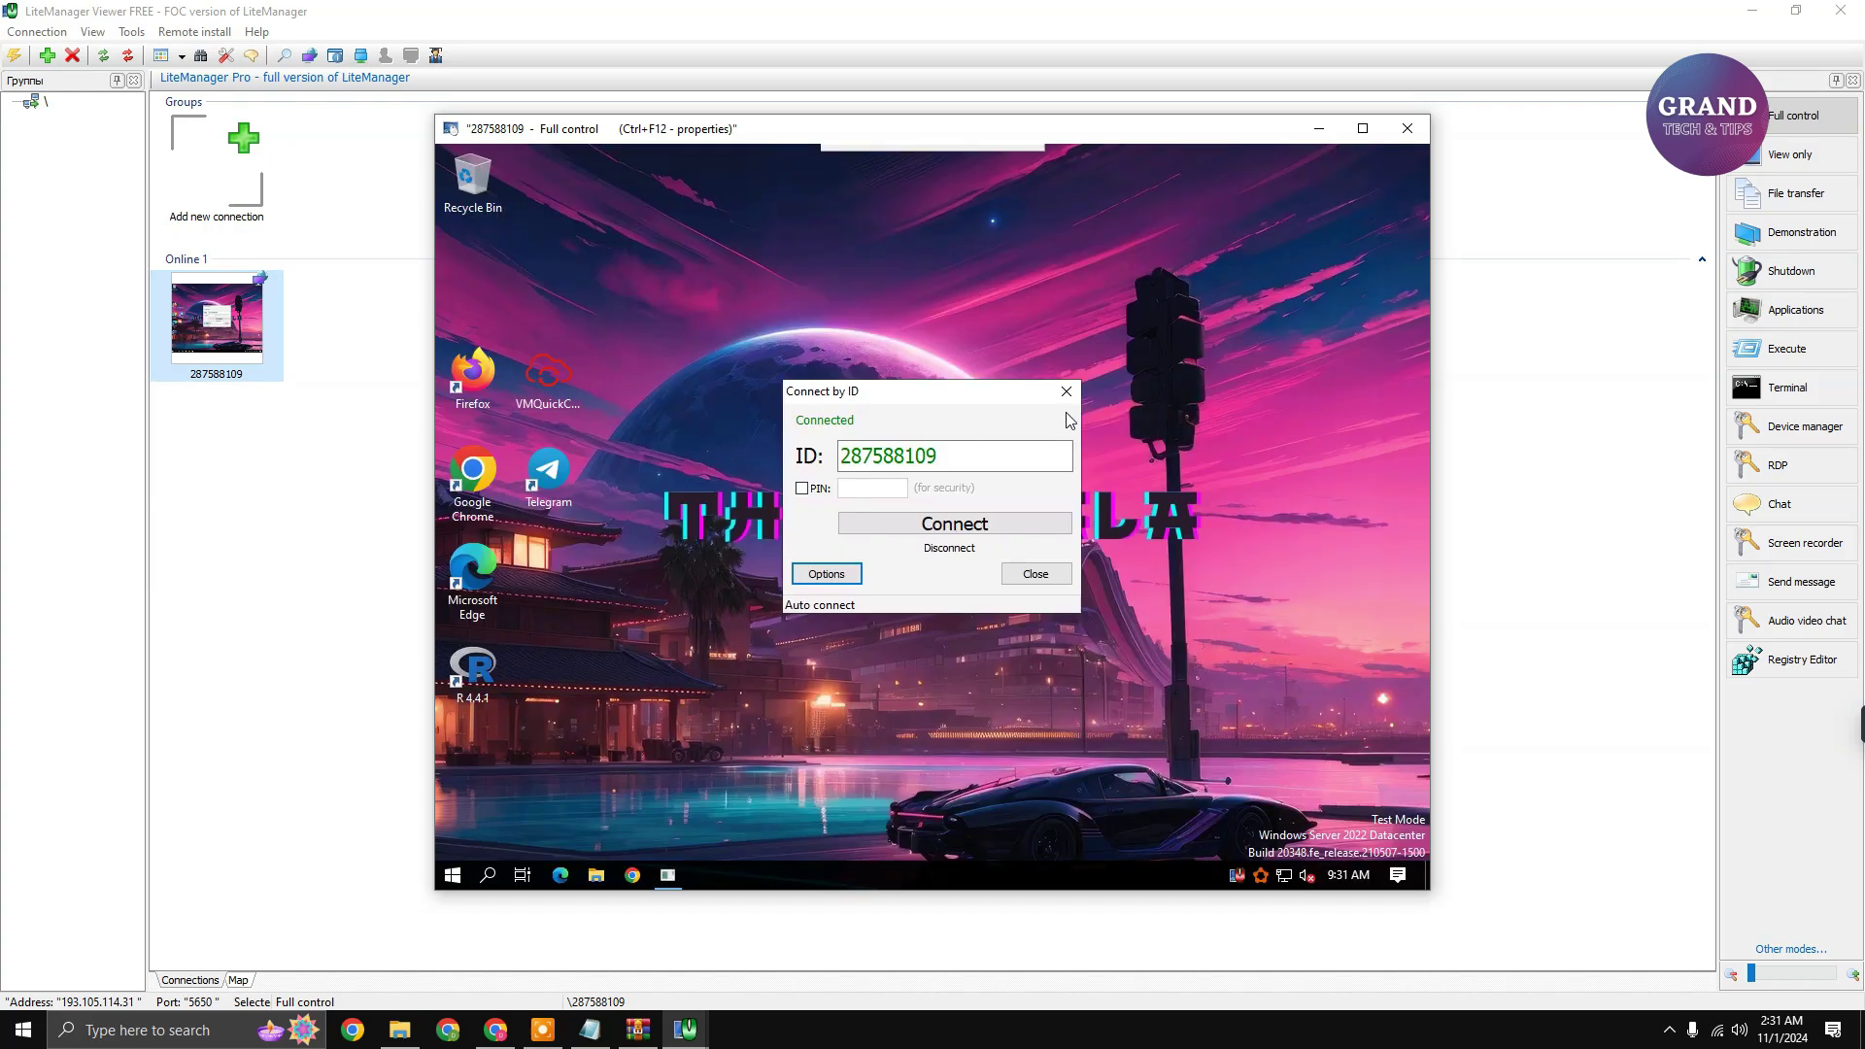
left_click(1068, 392)
left_click(1362, 128)
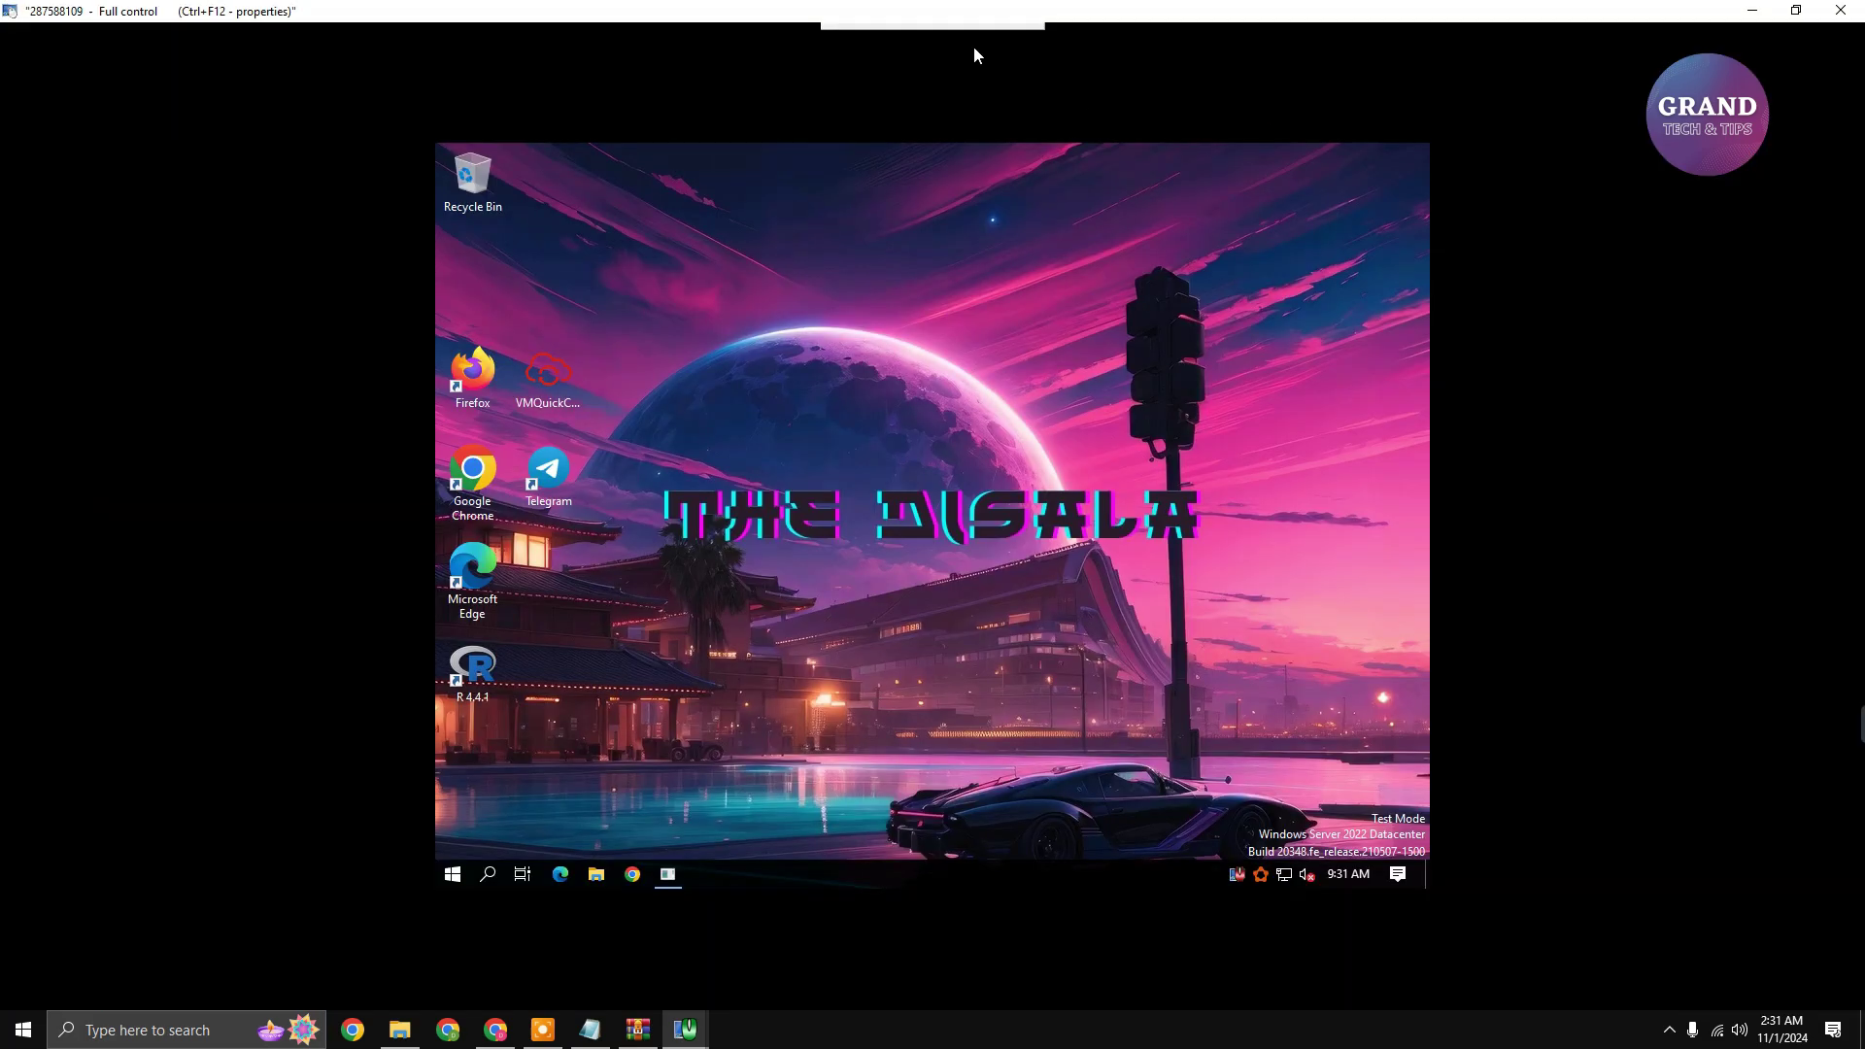
left_click(725, 40)
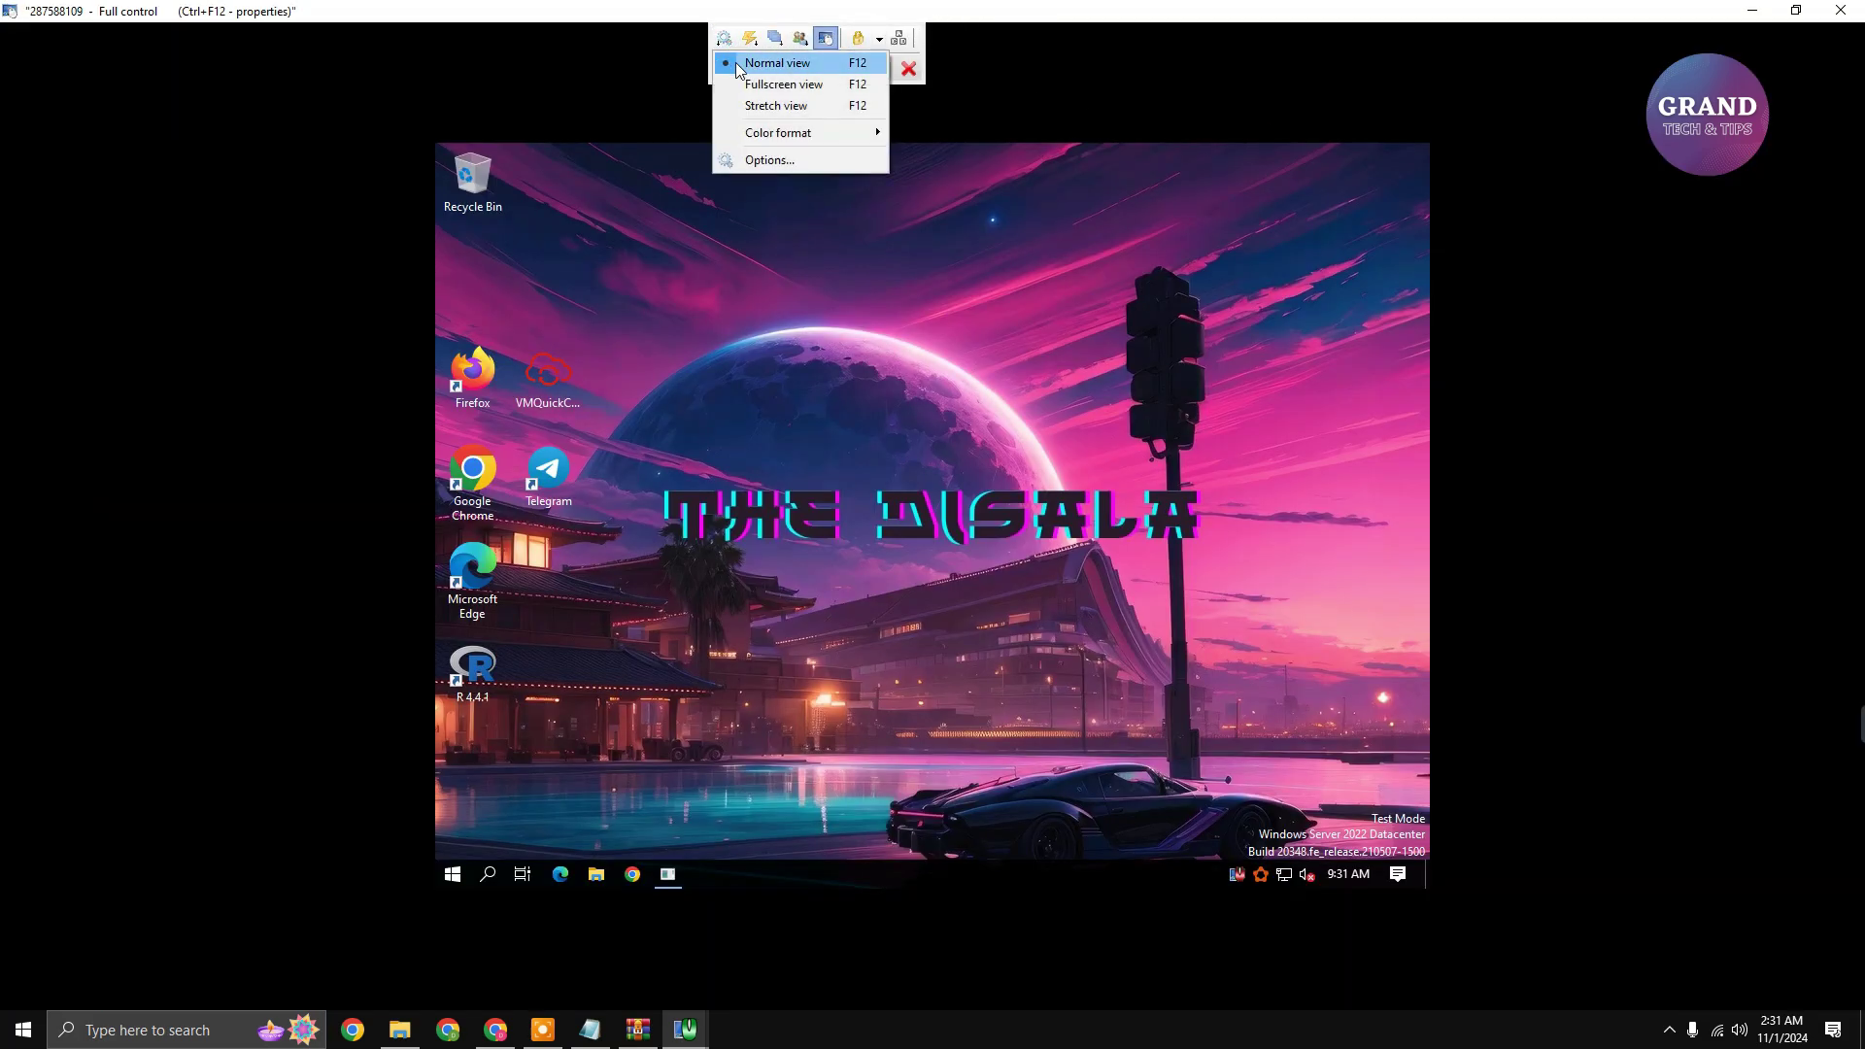
left_click(806, 84)
Set the remote desktop resolution to 1920 × 1080 and keep the change.
right_click(844, 300)
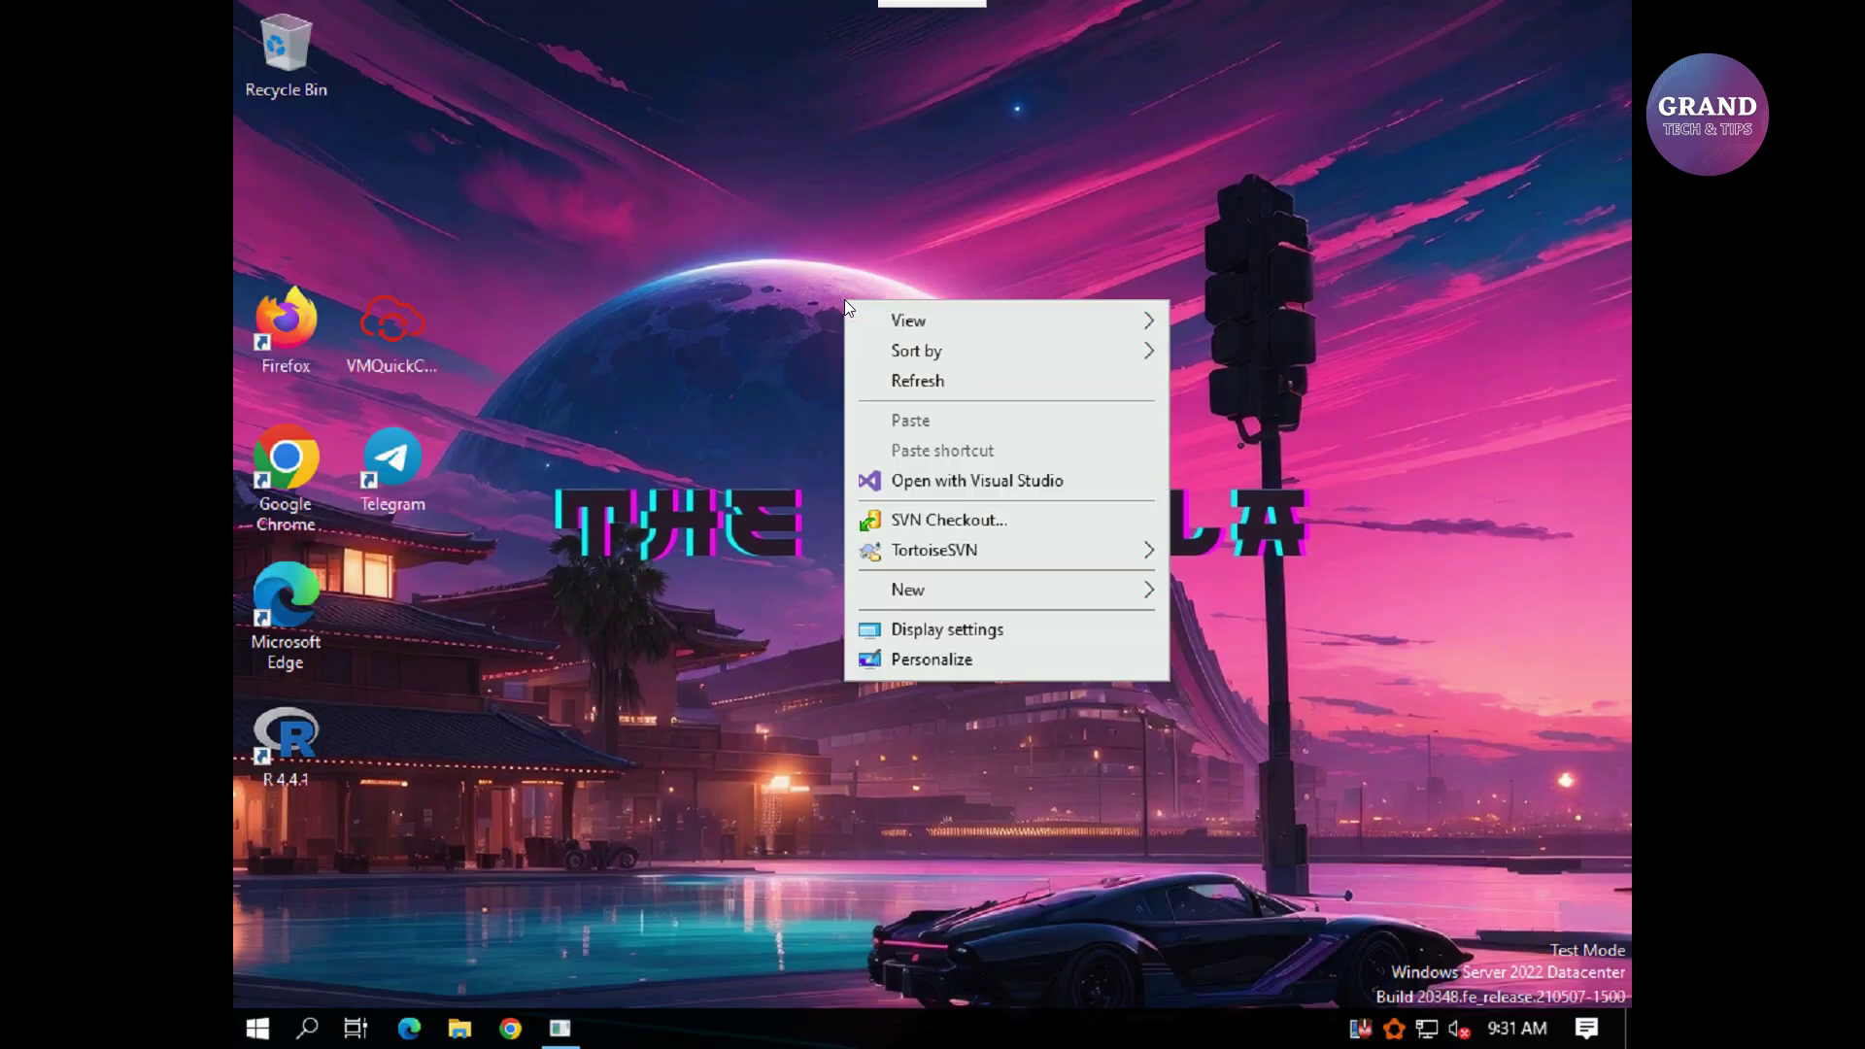
left_click(945, 631)
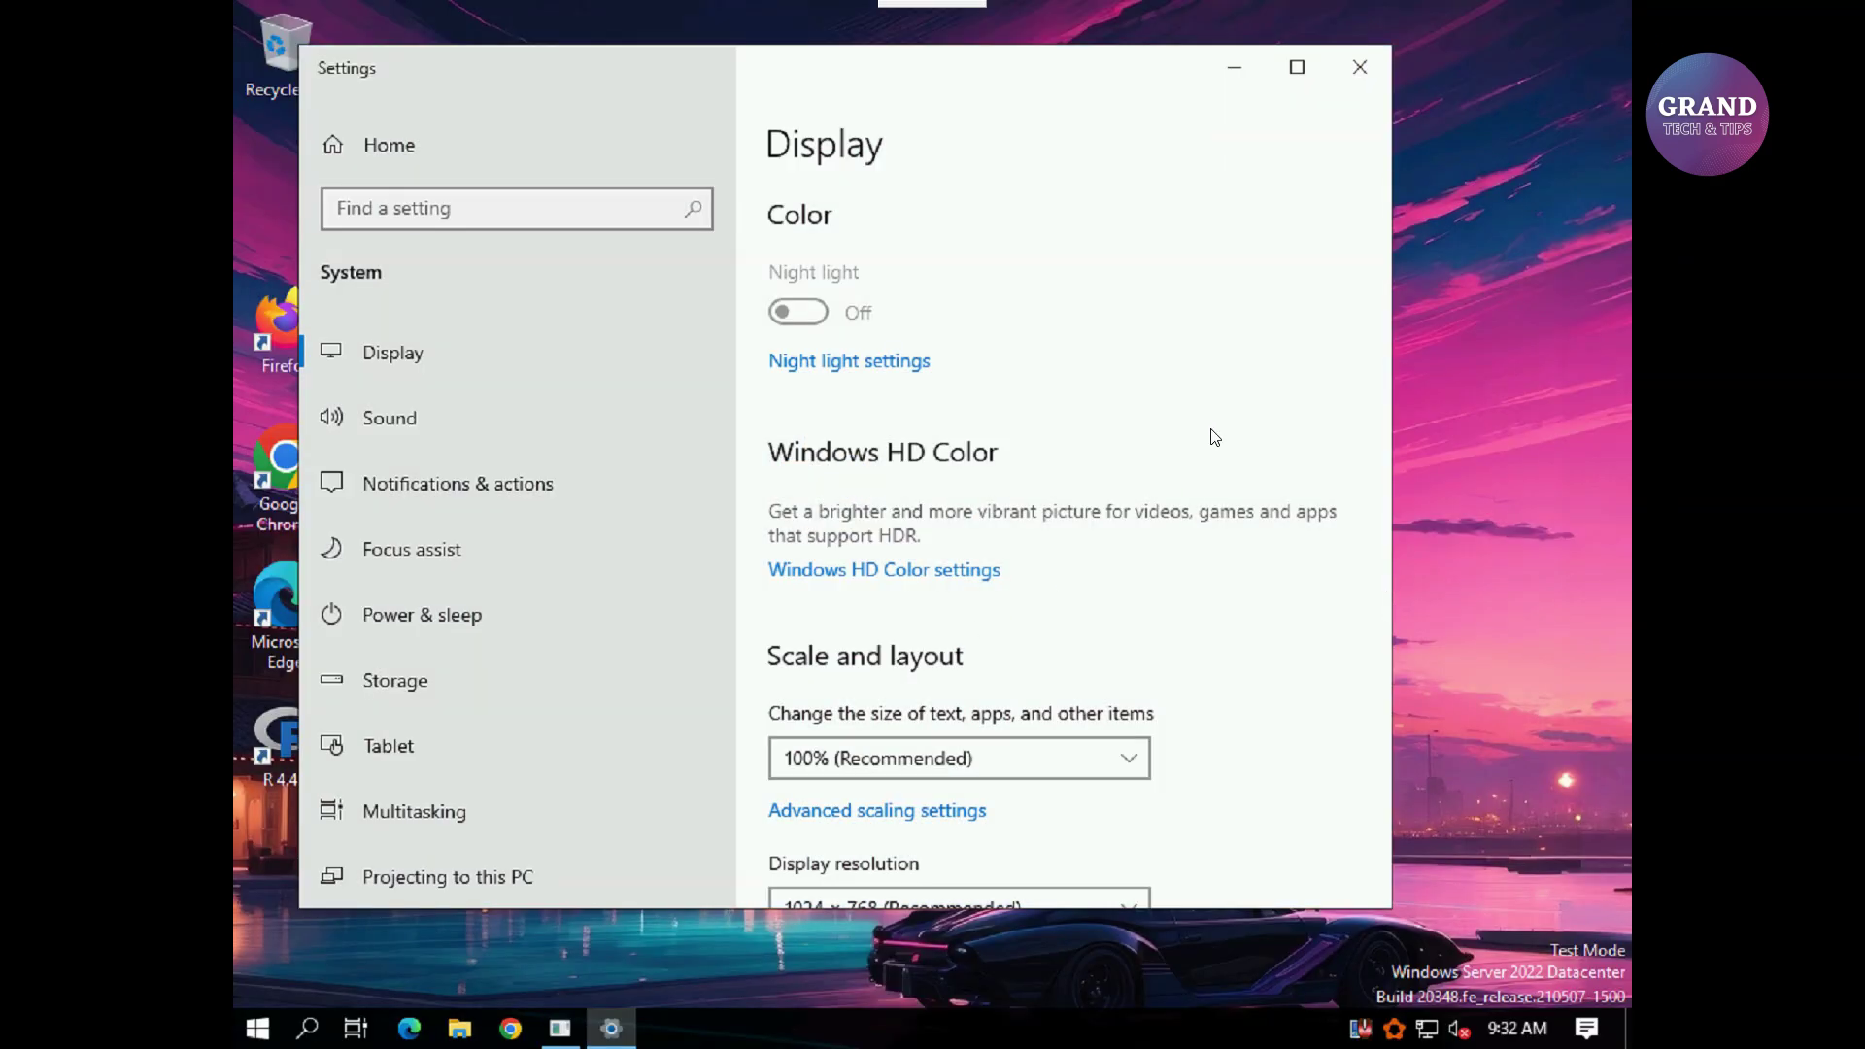
scroll(1130, 579, "down", 2)
scroll(1130, 578, "down", 2)
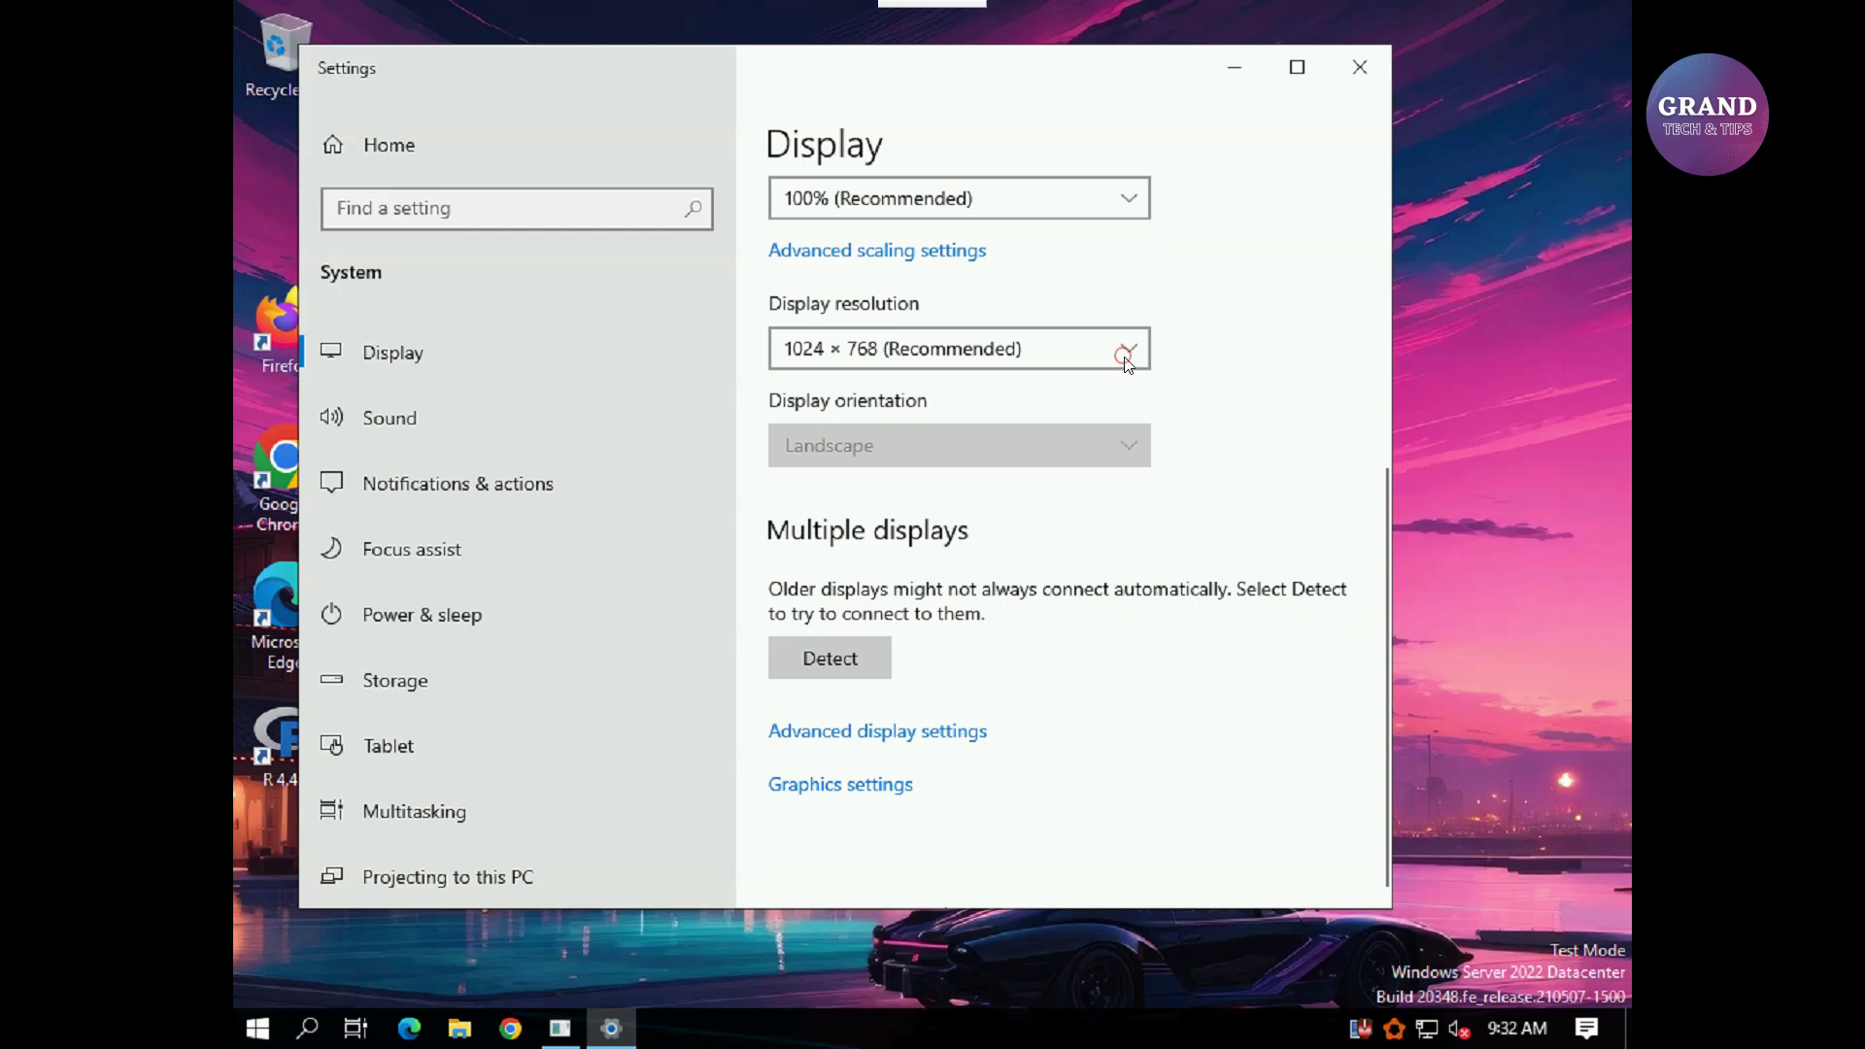
left_click(1122, 356)
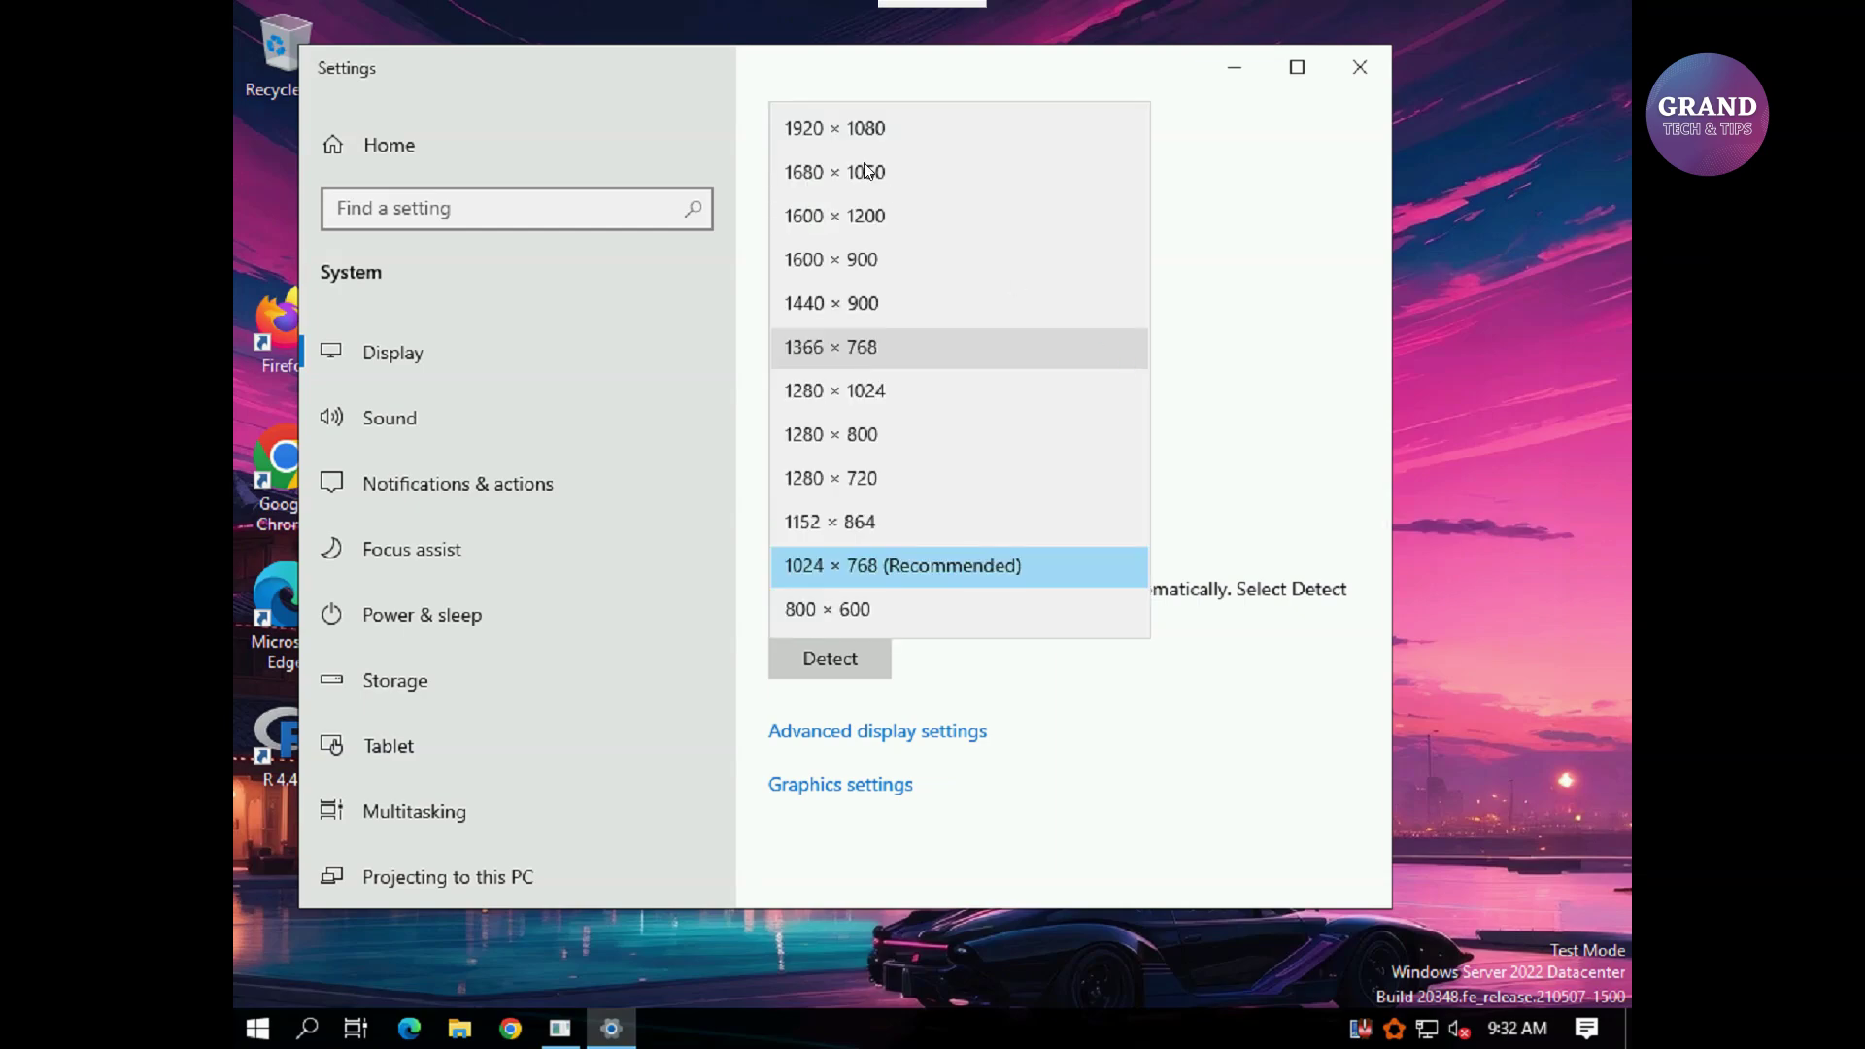
left_click(827, 127)
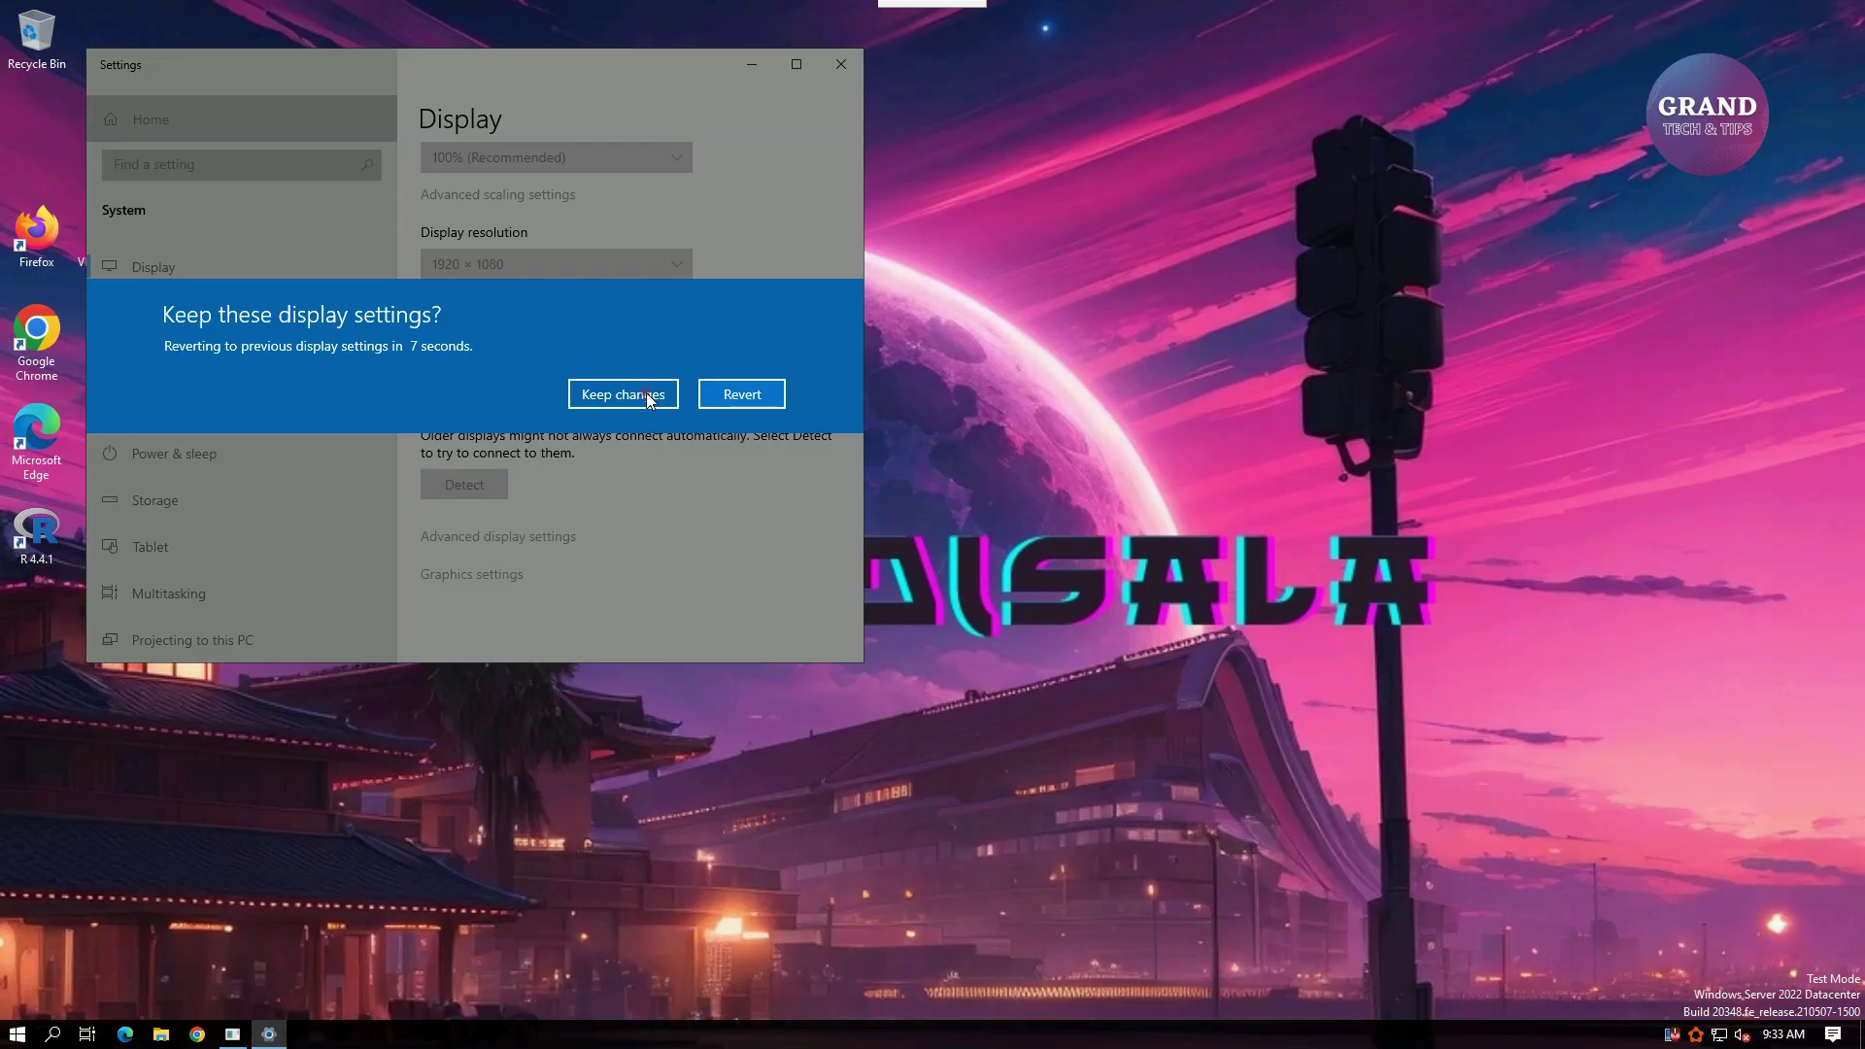
left_click(648, 397)
left_click(841, 66)
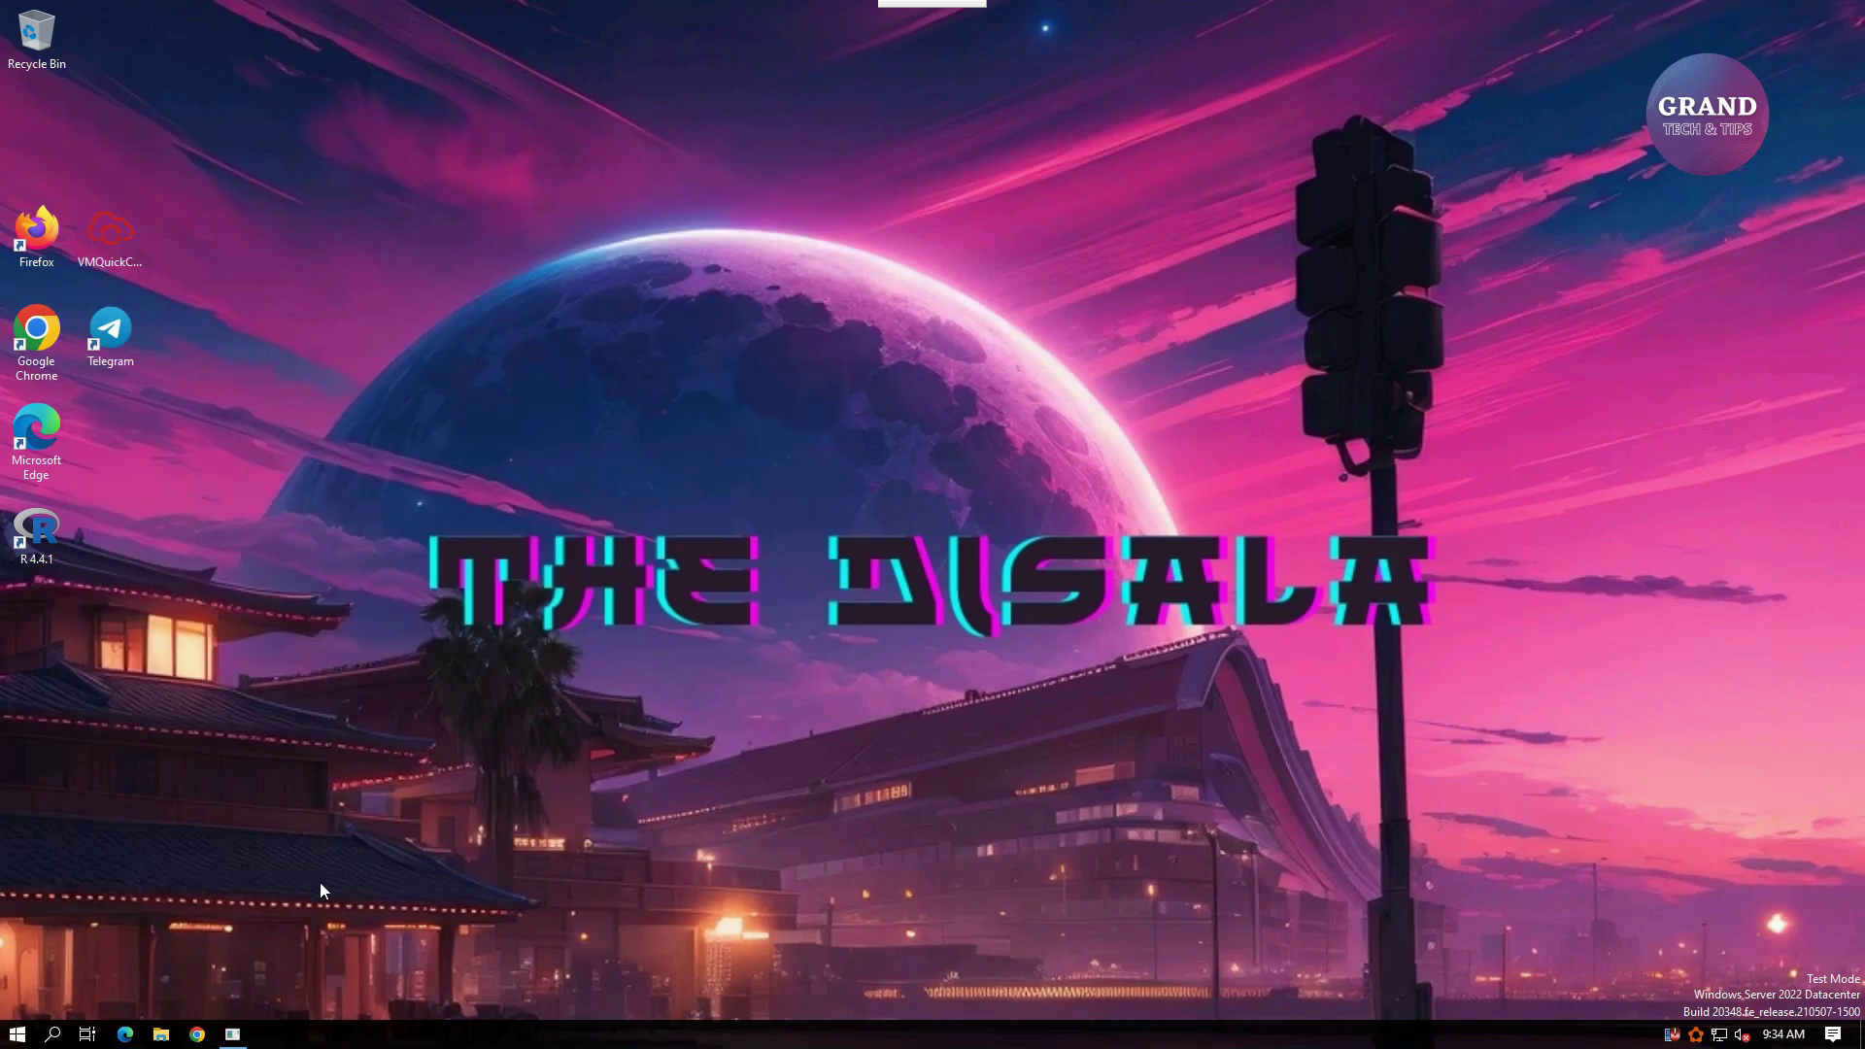
Open File Explorer on the remote desktop at This PC.
right_click(163, 1034)
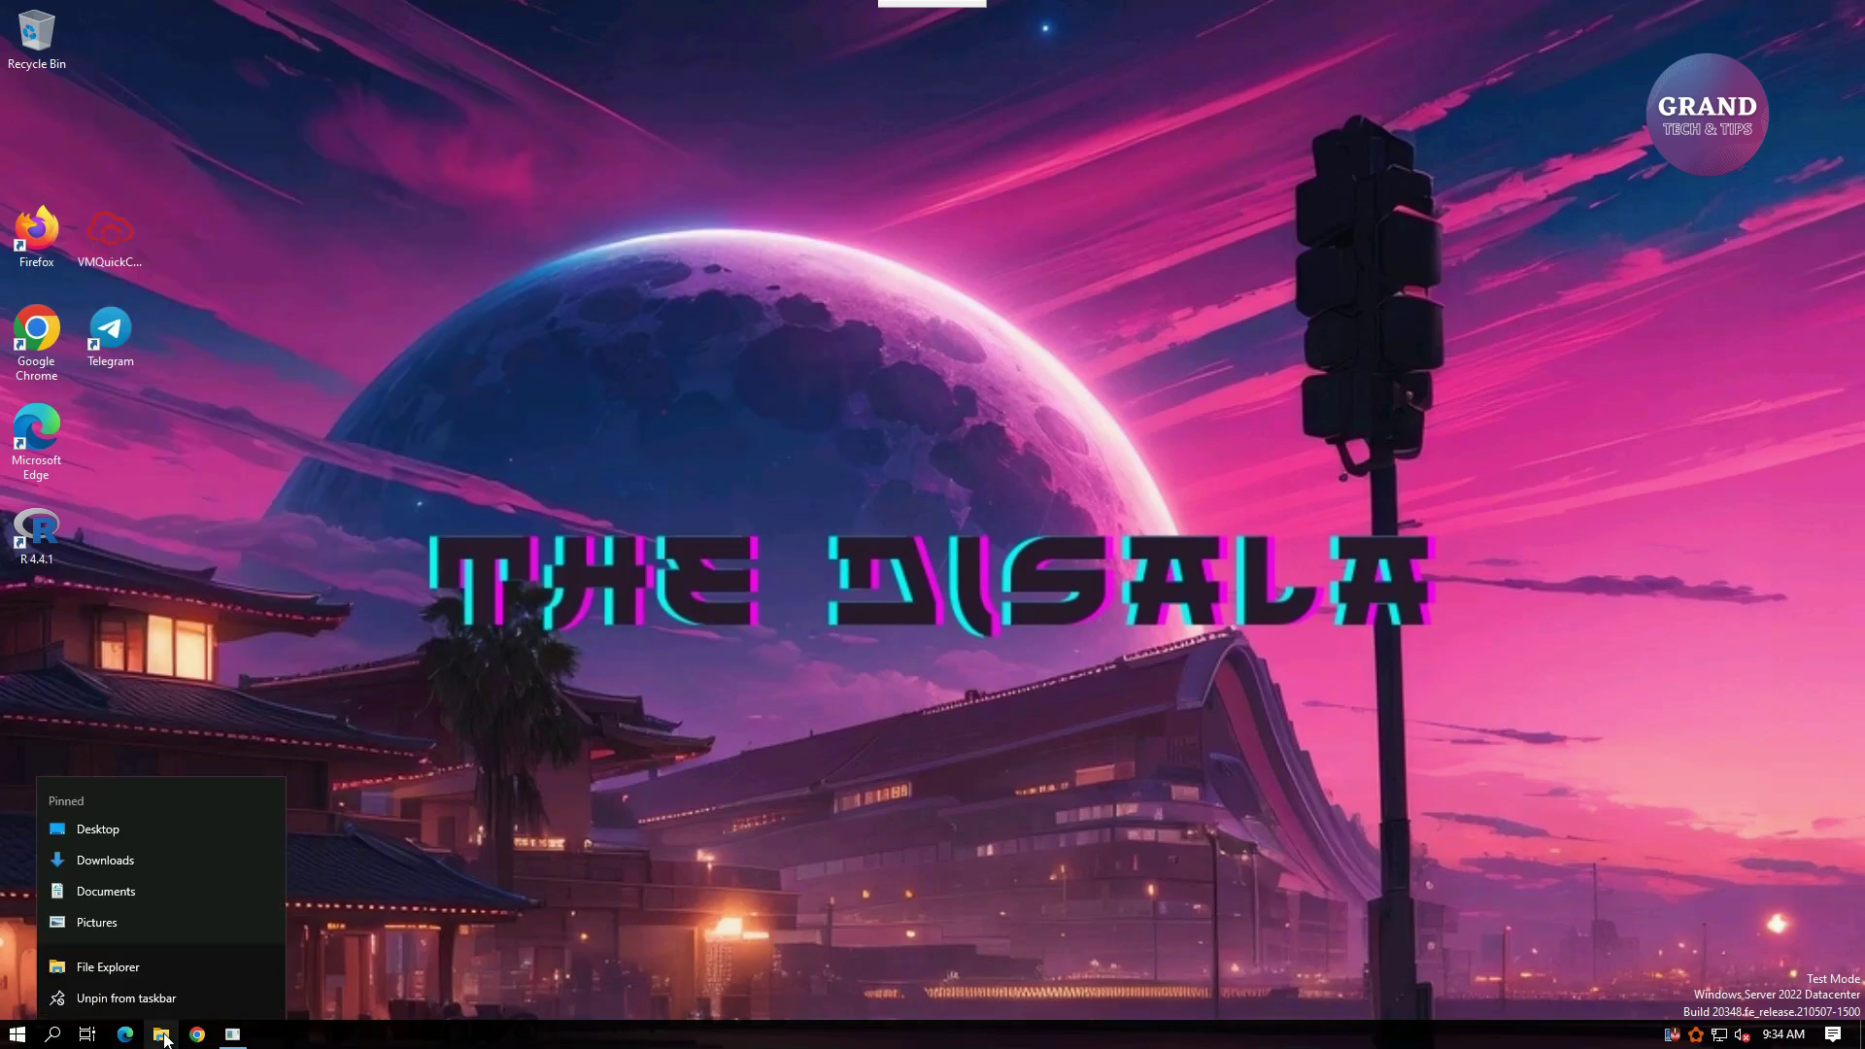
left_click(110, 965)
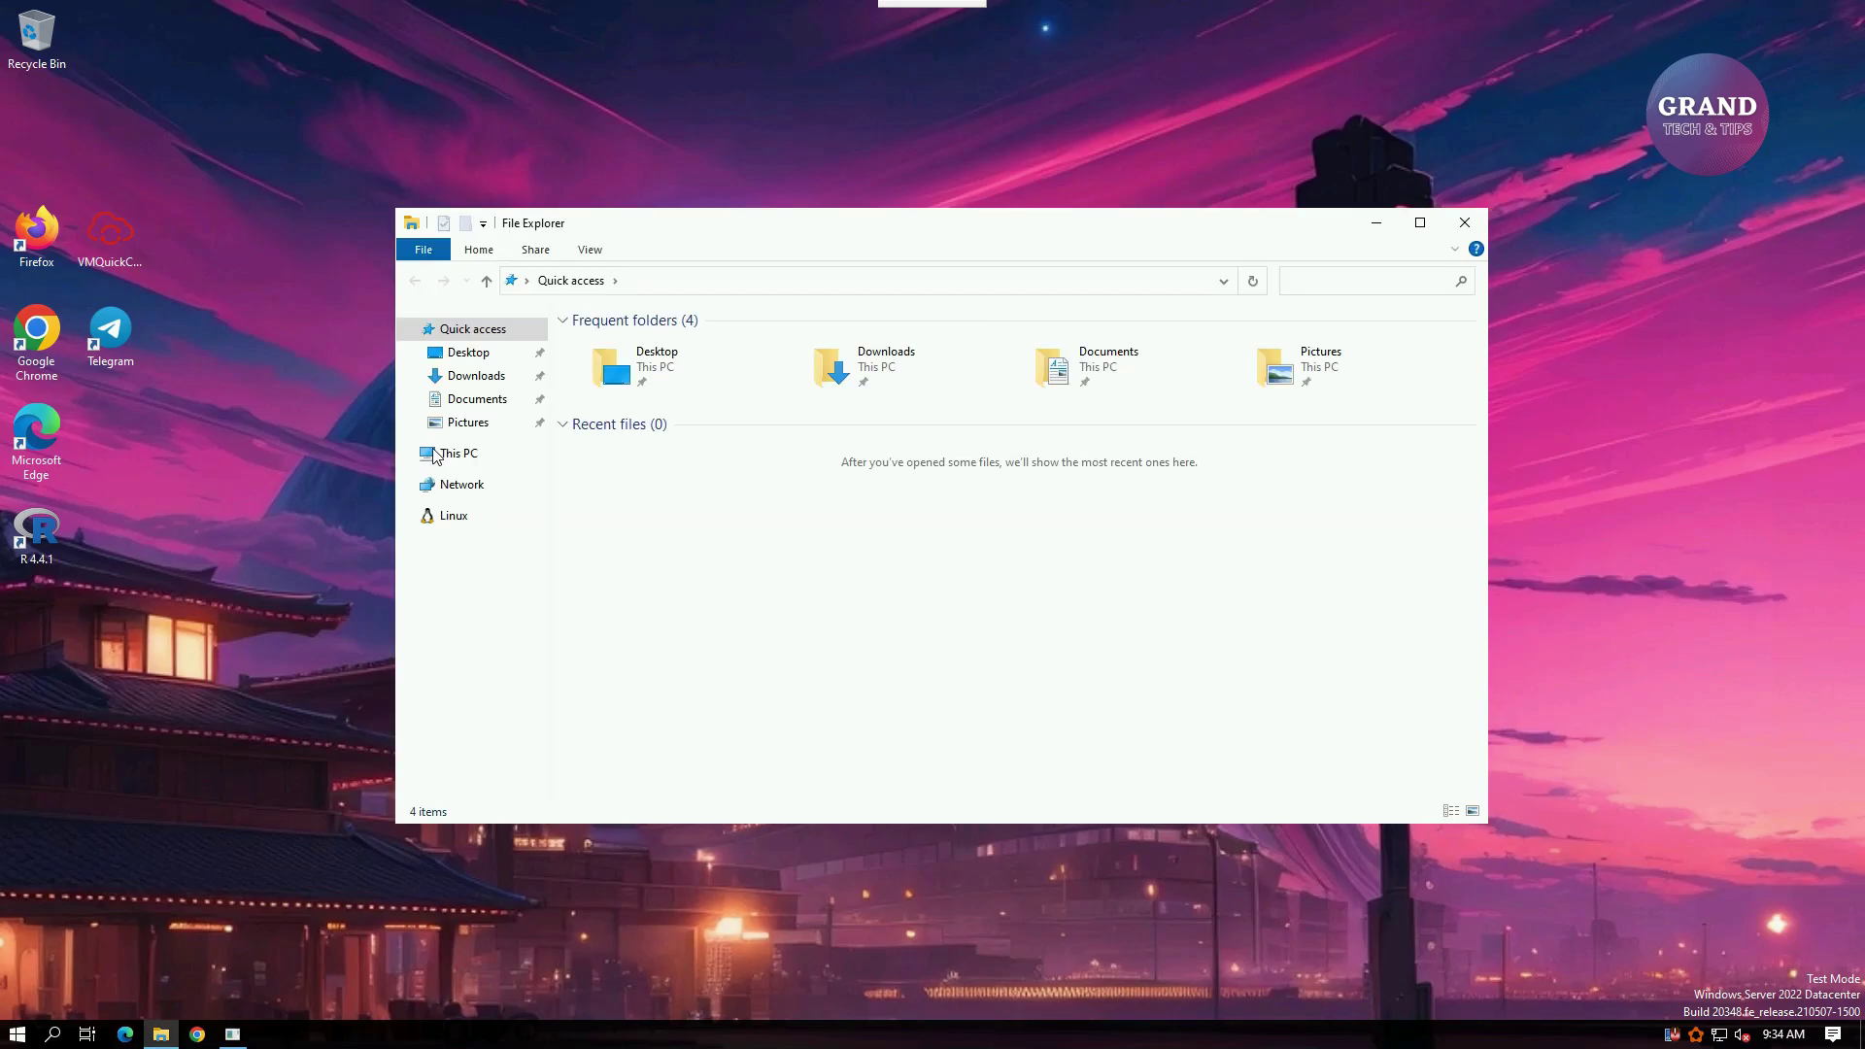
left_click(454, 452)
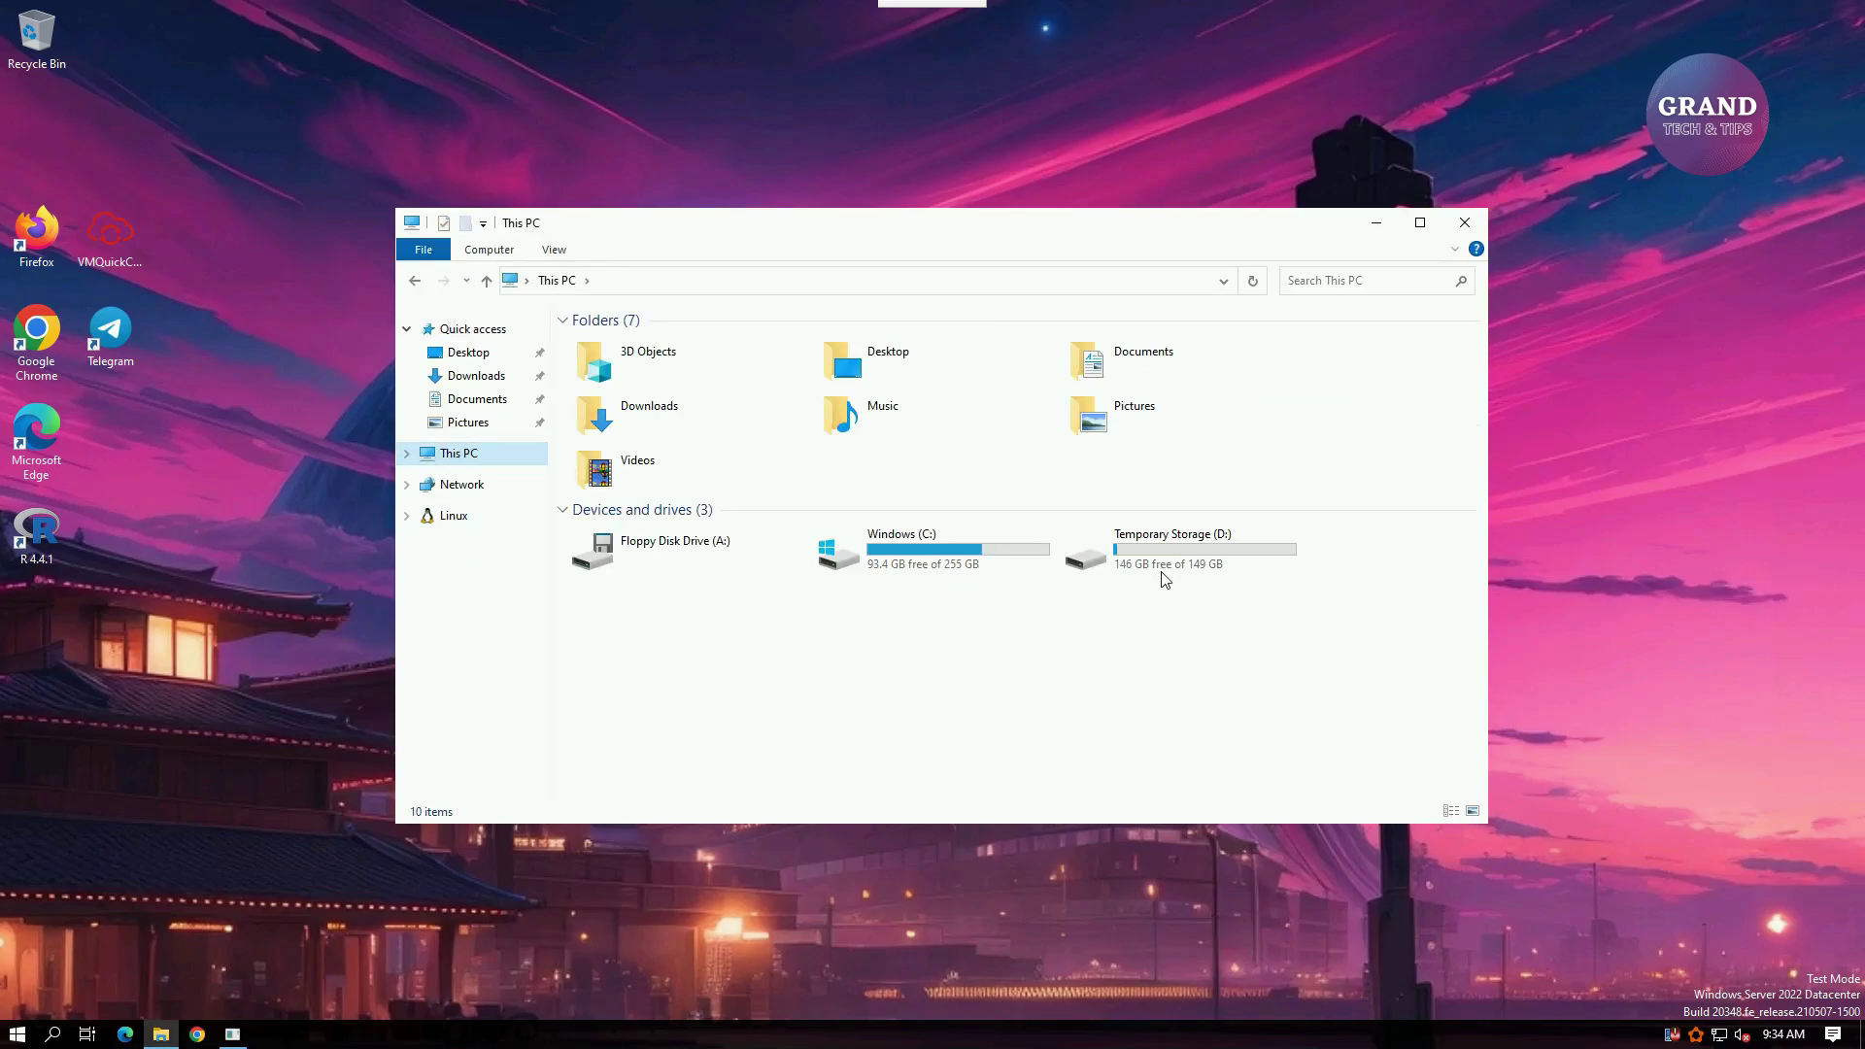
Check This PC's About page: AMD EPYC 7763 64-core processor and 16 GB RAM.
right_click(447, 457)
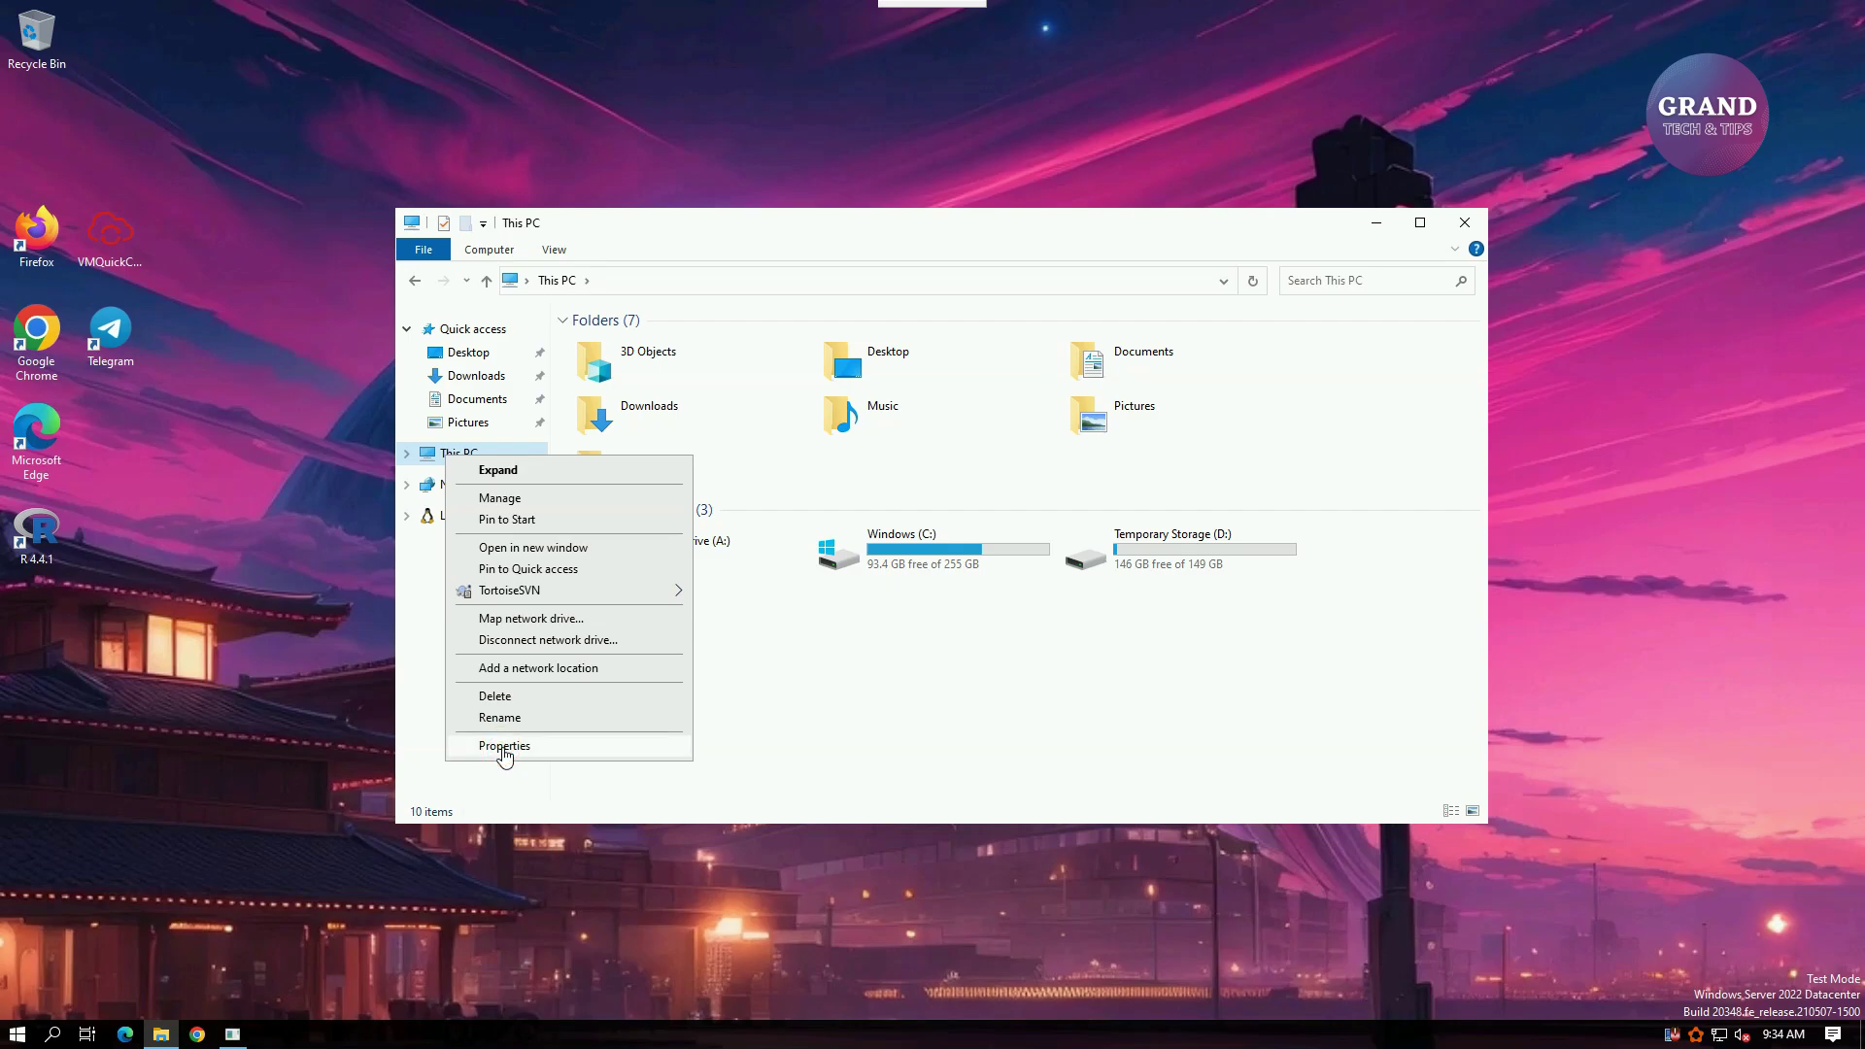
left_click(504, 747)
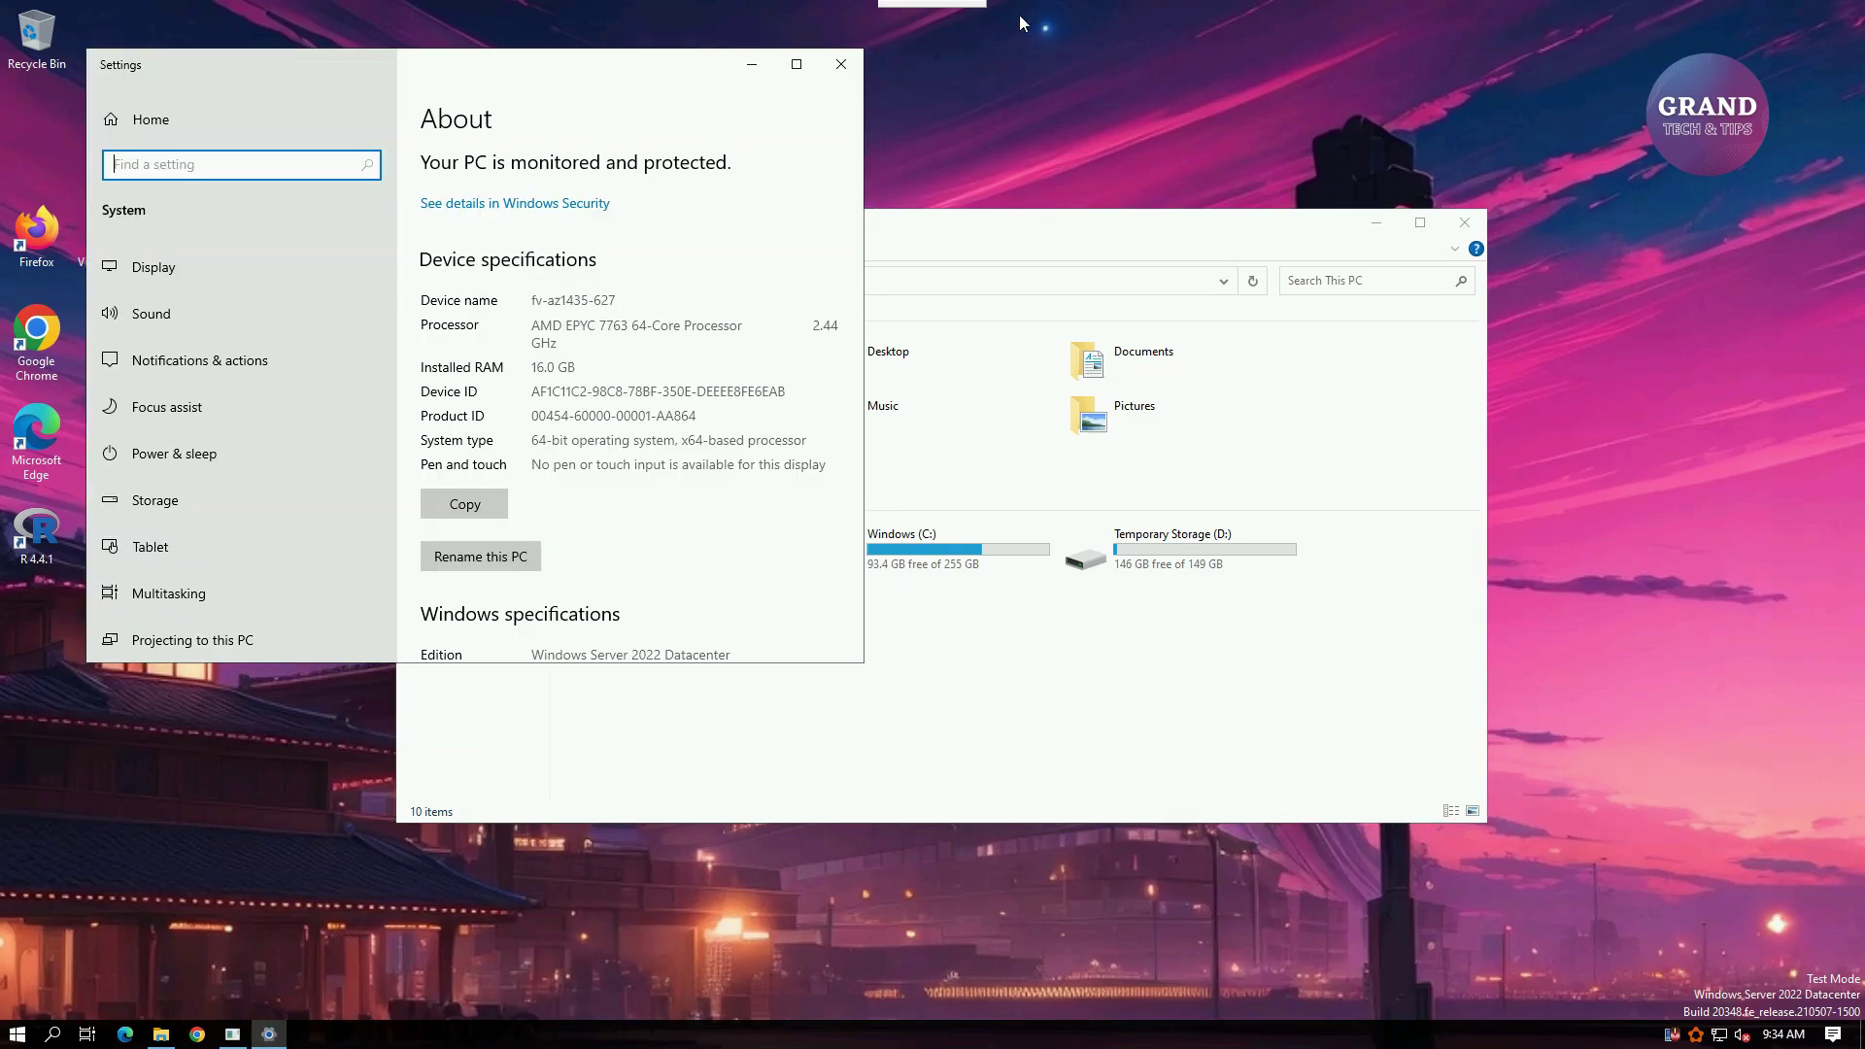
left_click(799, 66)
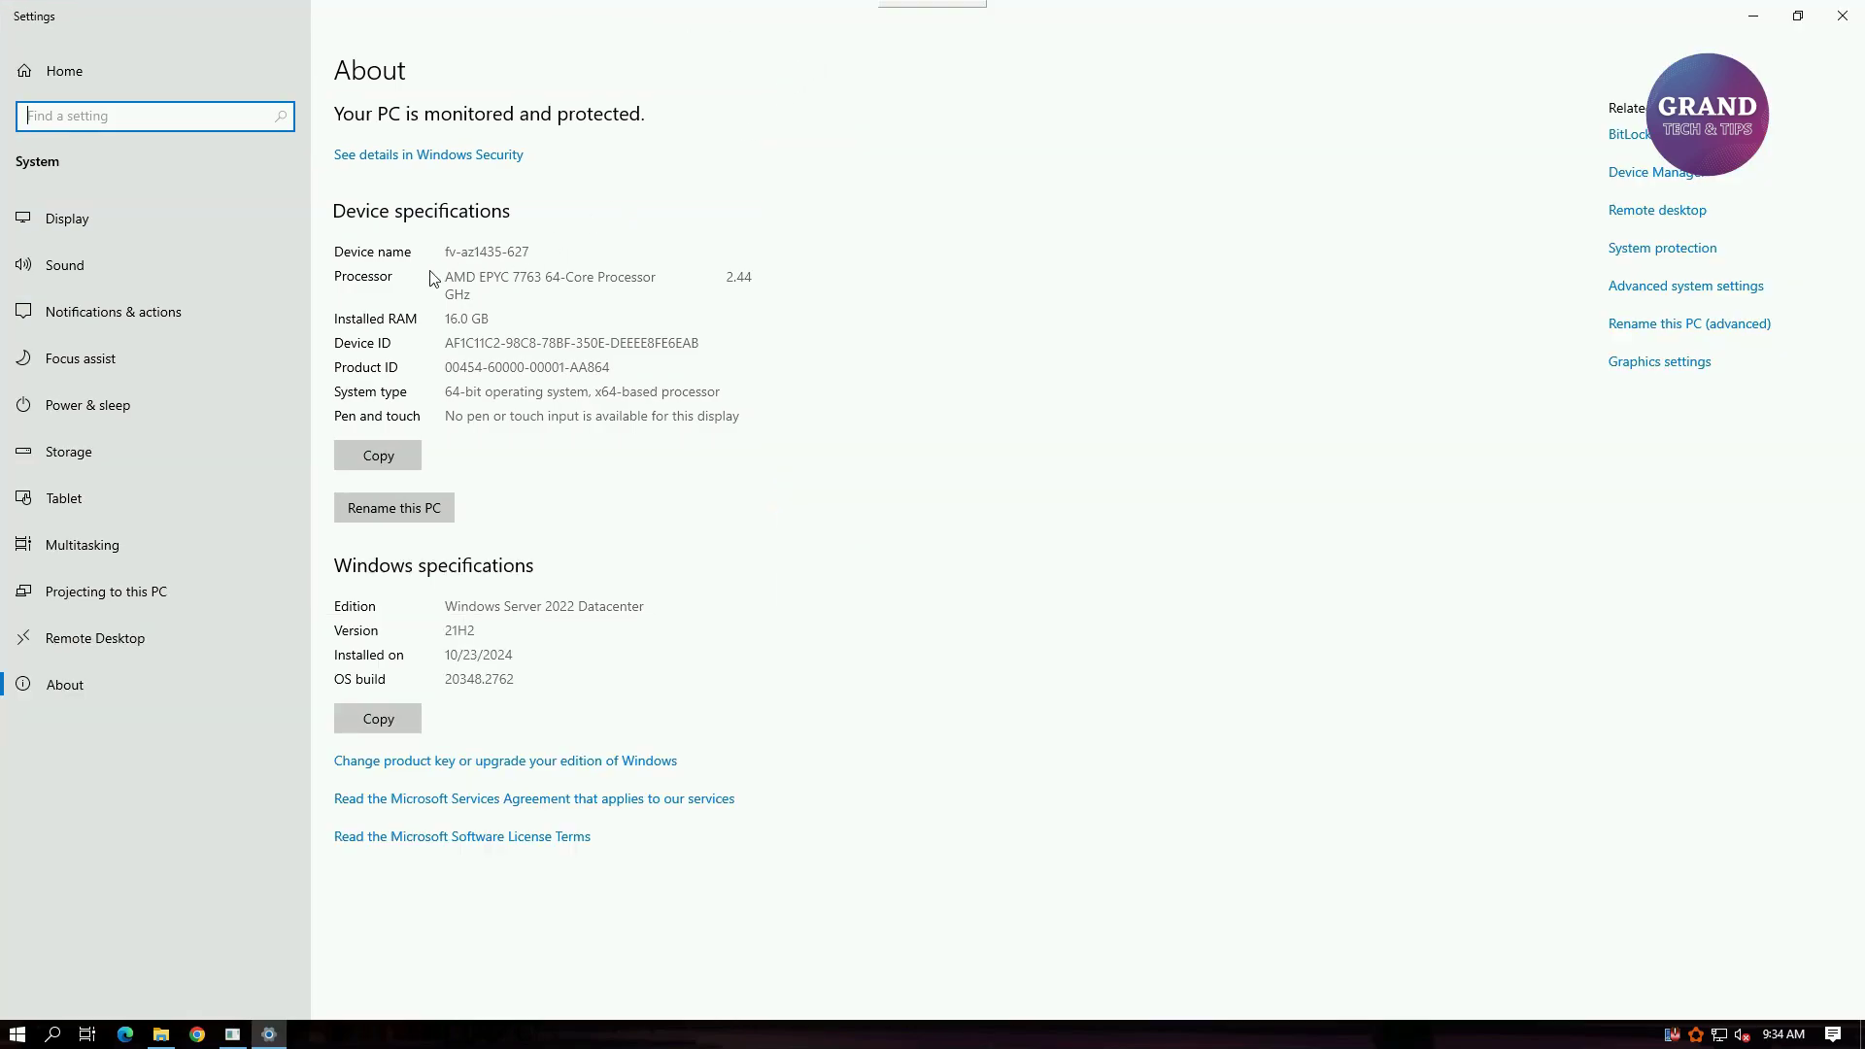
left_click_drag(658, 275, 541, 276)
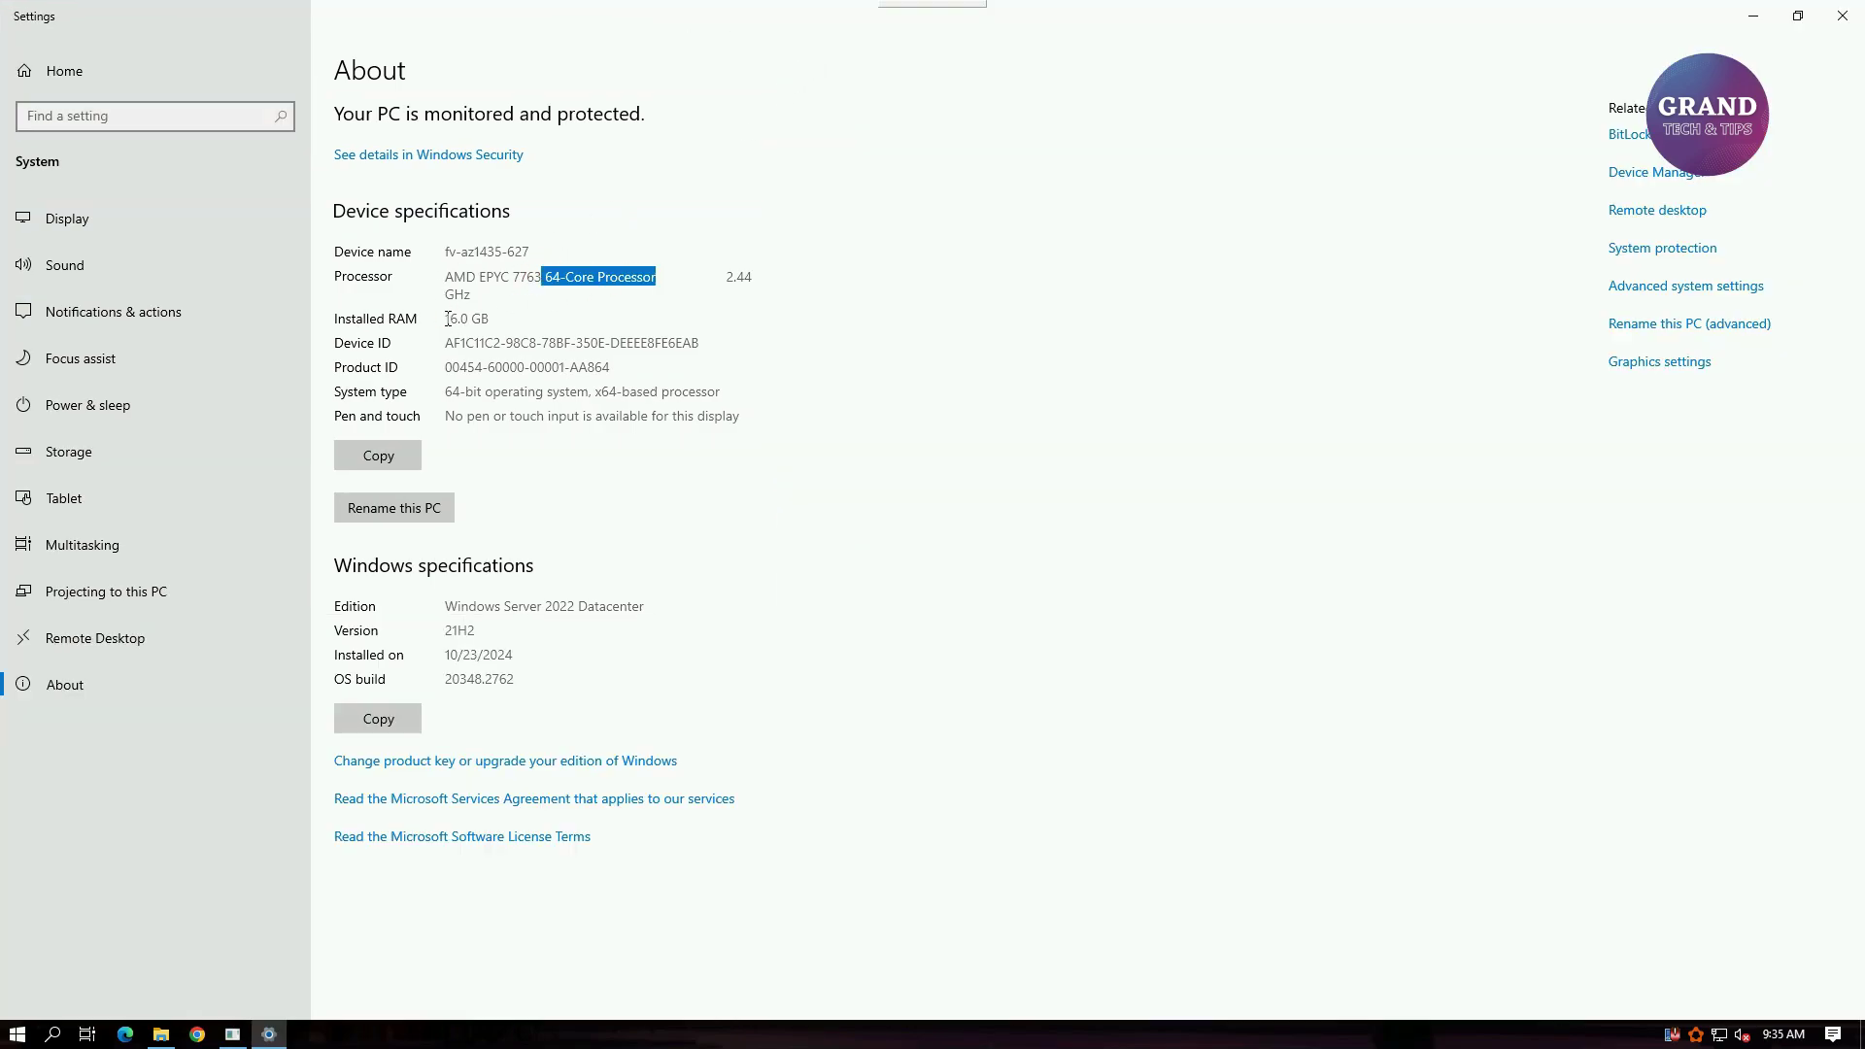
double_click(457, 318)
left_click(1842, 16)
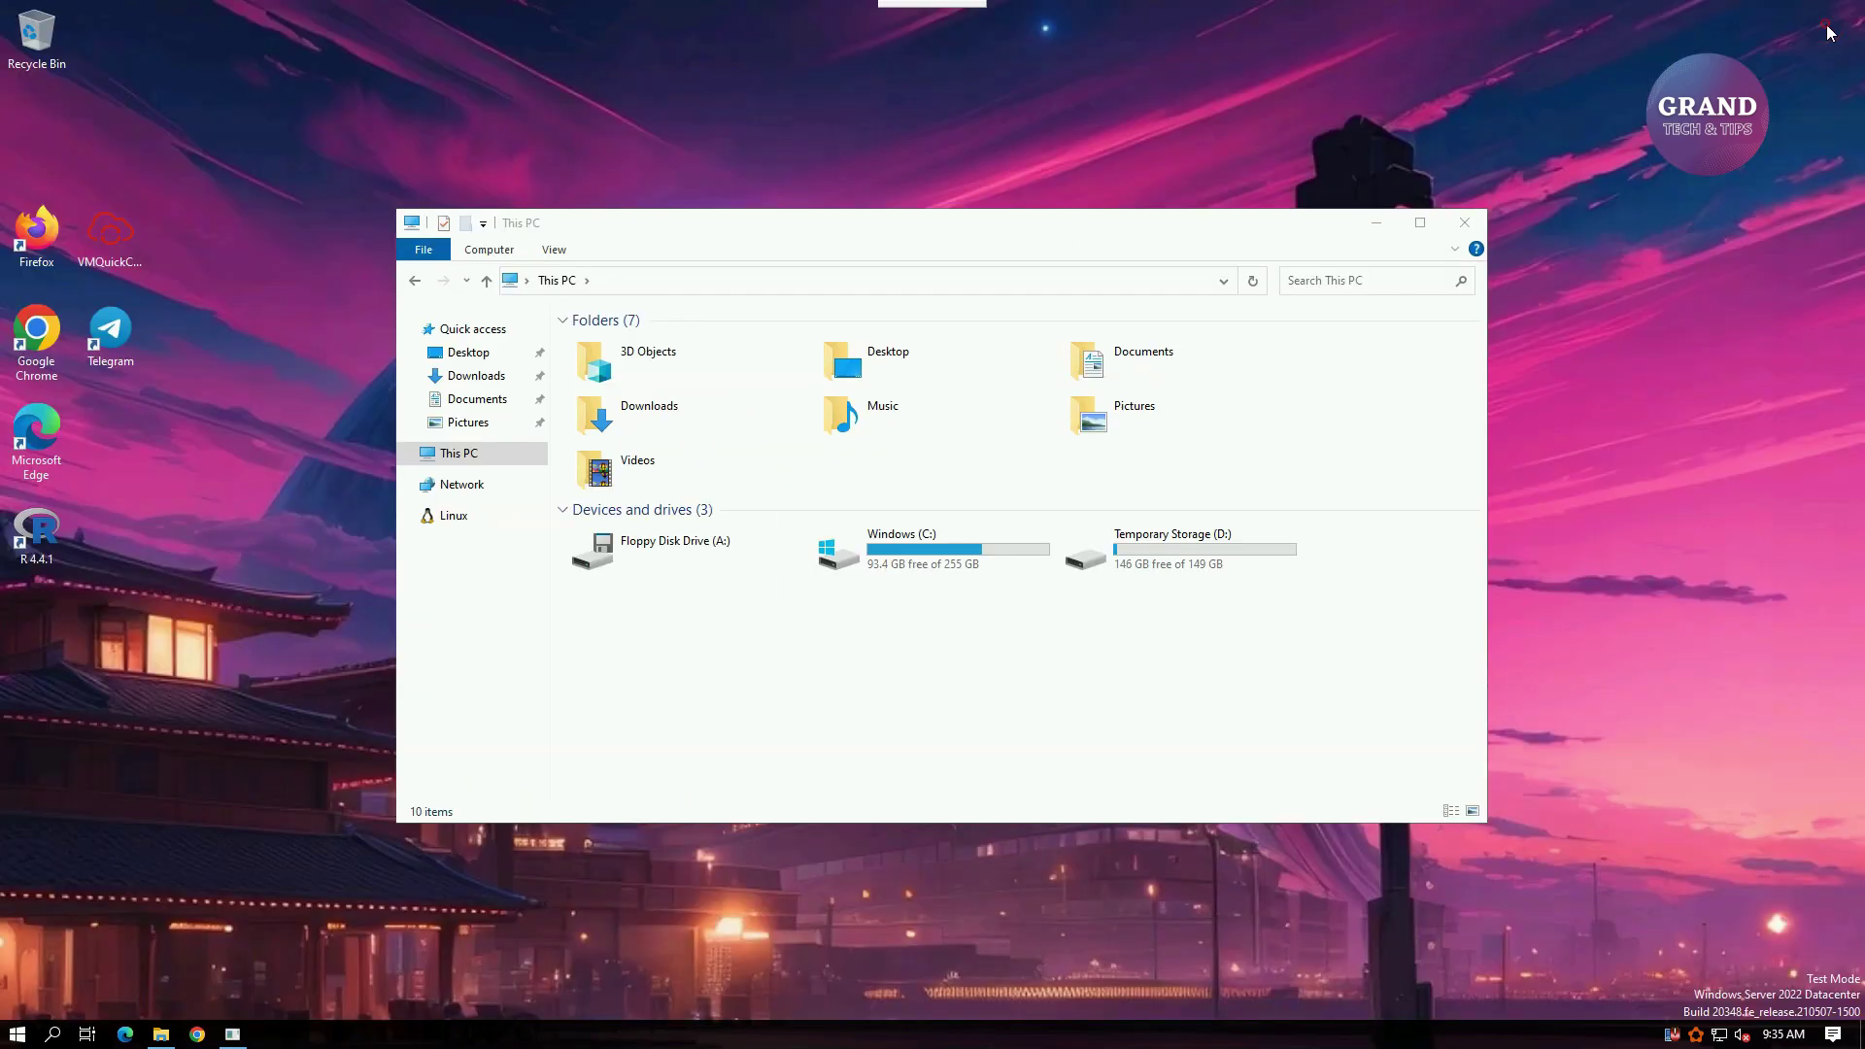
Launch Firefox, clear the welcome tabs, and search 'my ip' to find 40.83.51.8.
left_click(1466, 222)
double_click(37, 230)
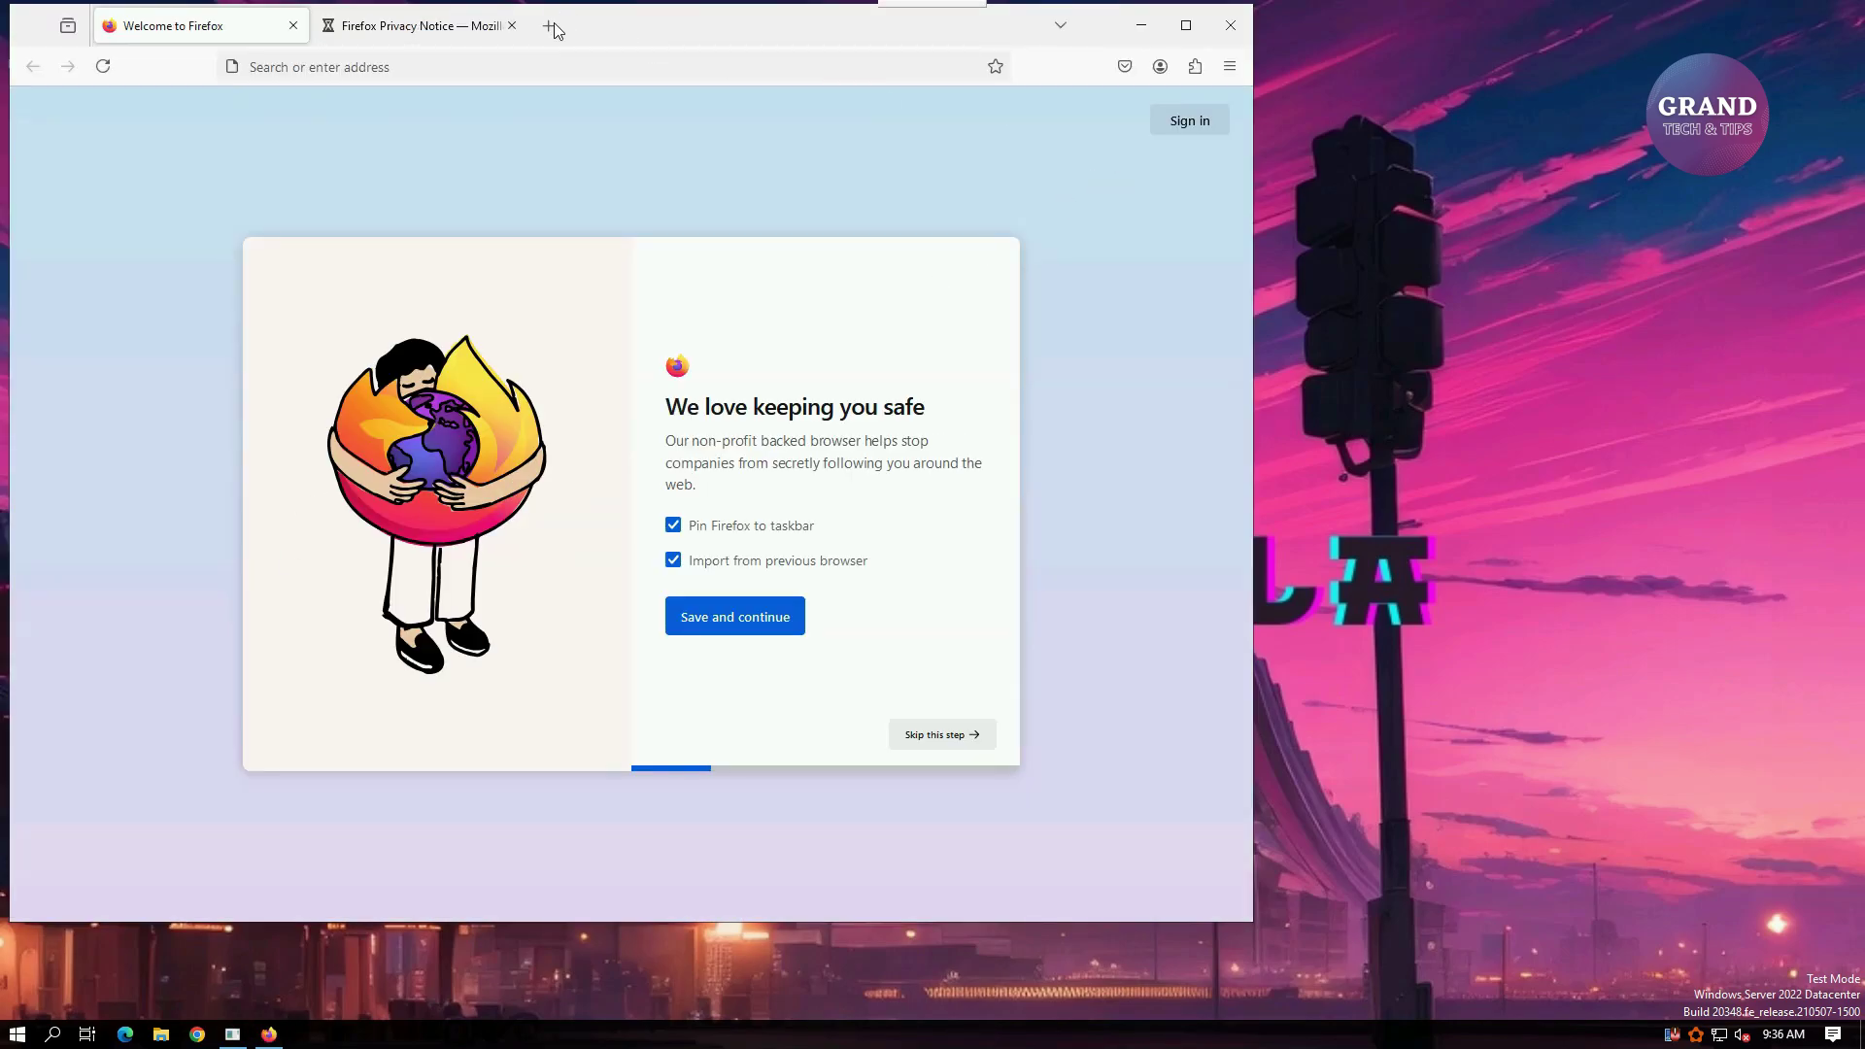
left_click(554, 22)
left_click(512, 25)
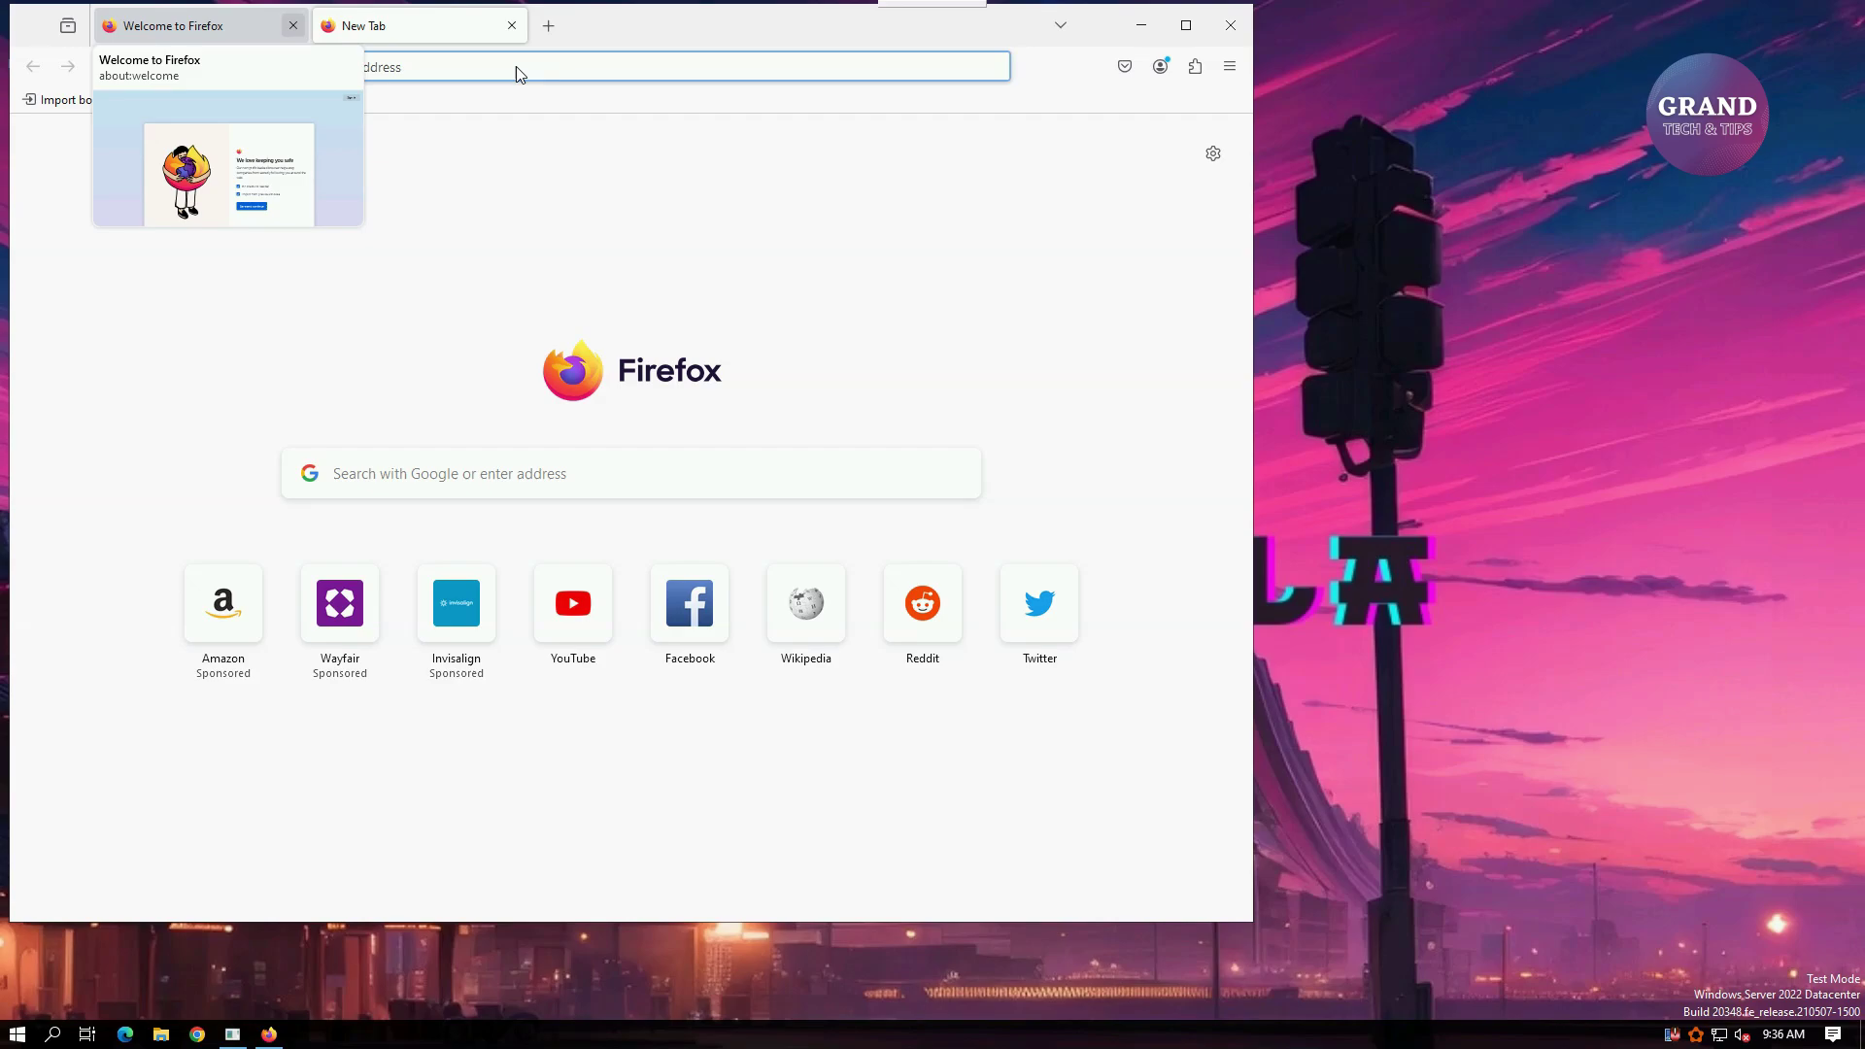
left_click(291, 25)
left_click(380, 65)
type("m")
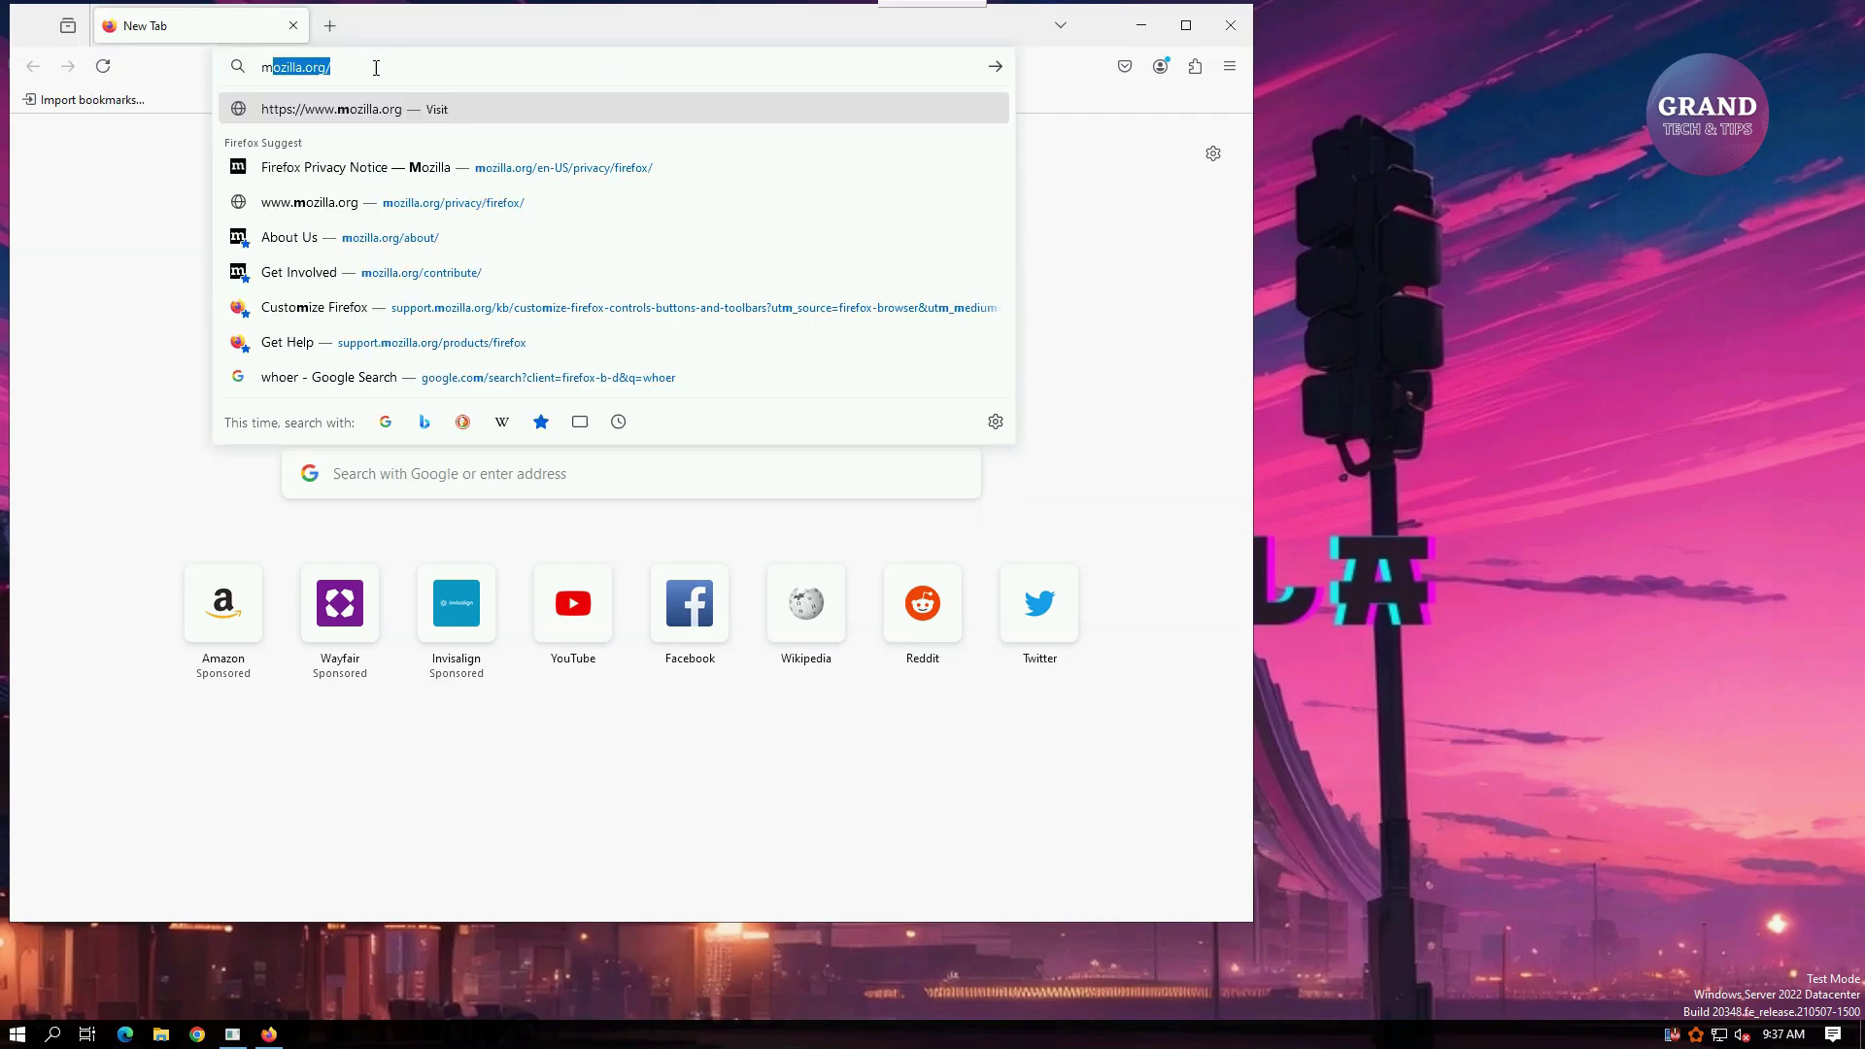
type("y ip")
key("Return")
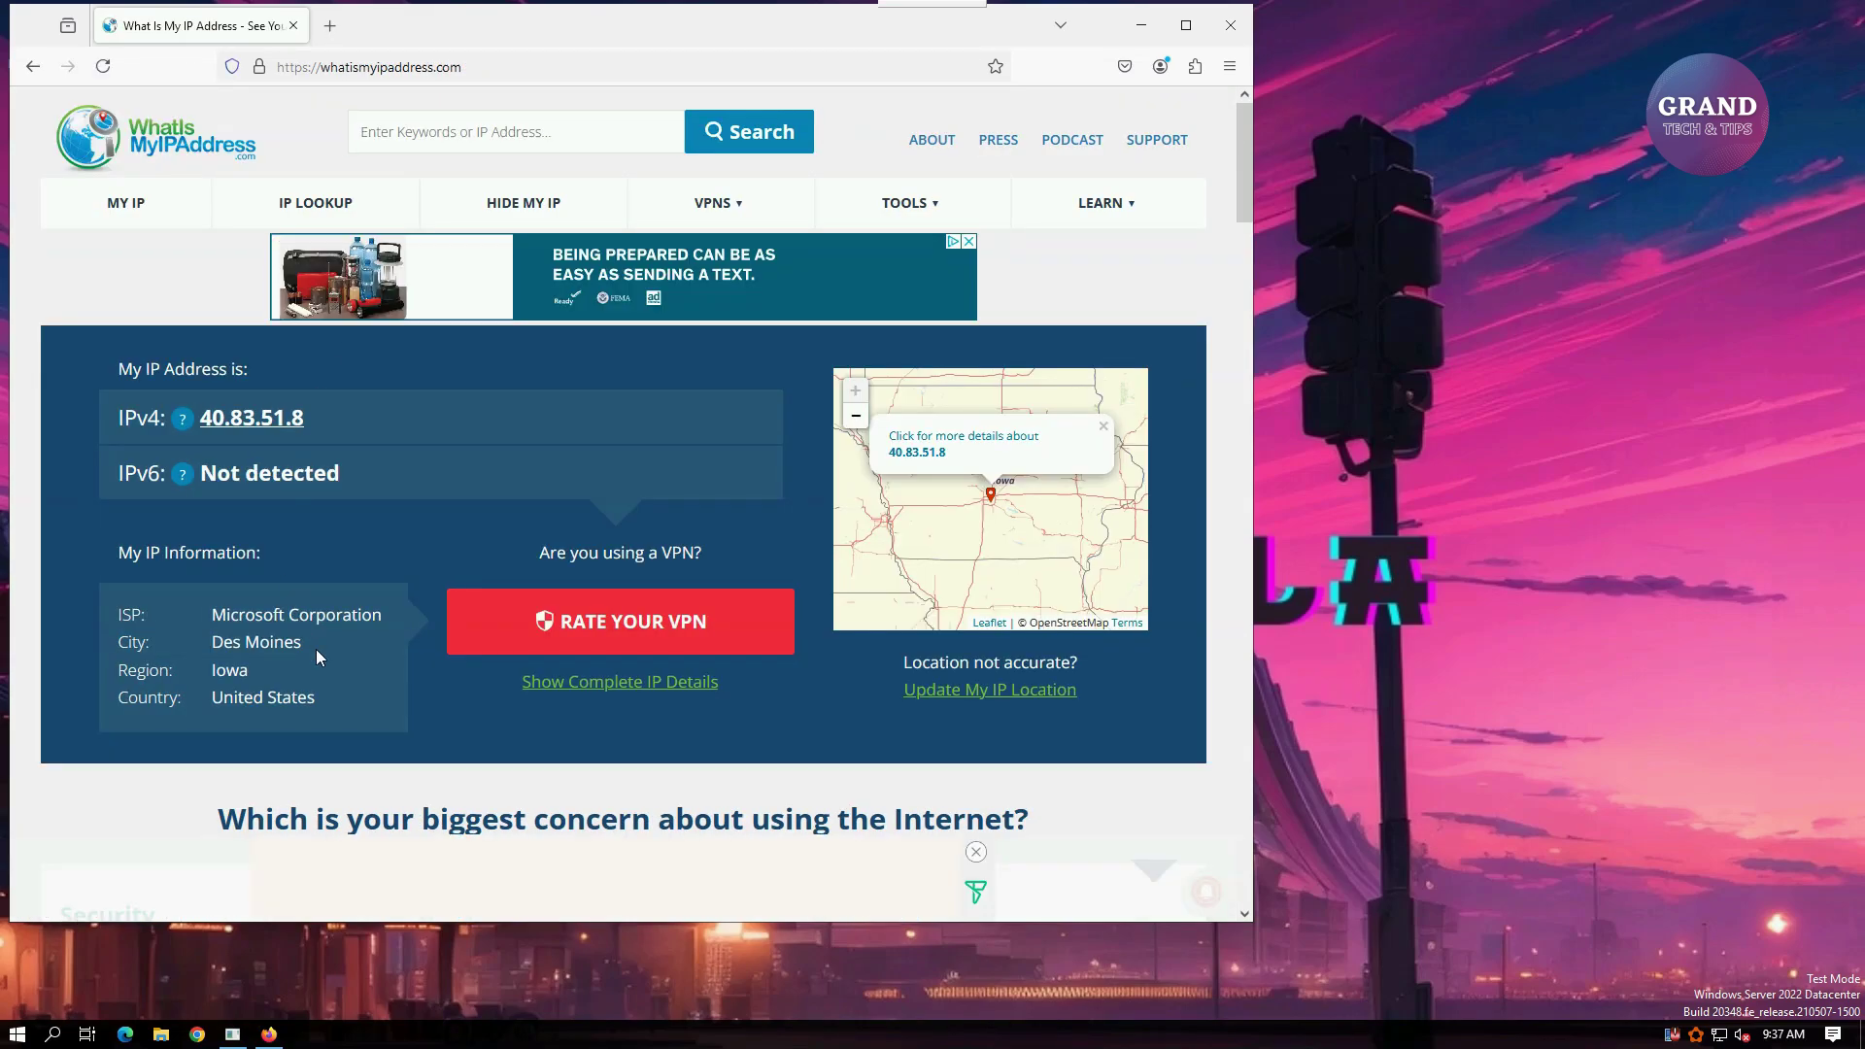
scroll(318, 658, "down", 2)
scroll(319, 657, "down", 10)
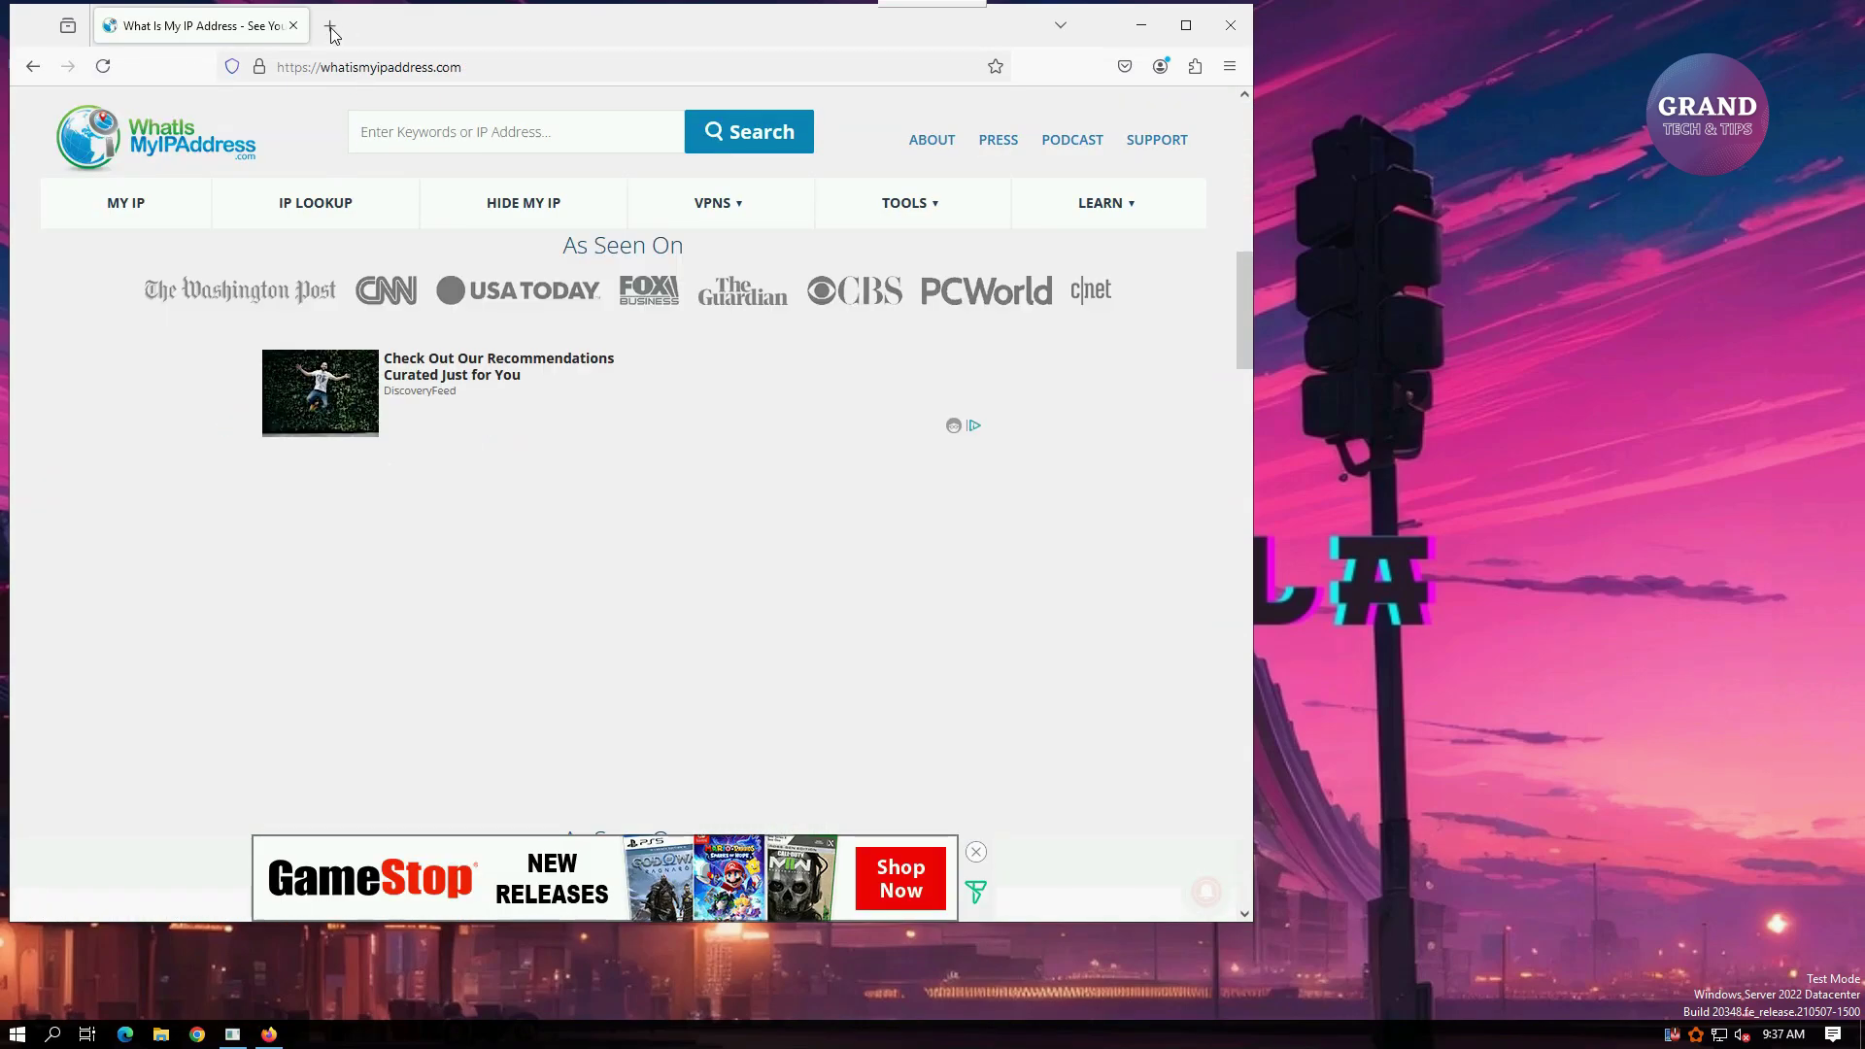
Run a speedtest.net test, blocking location access: 2829.53 Mbps down, 697.58 Mbps up, 18 ms ping.
left_click(331, 26)
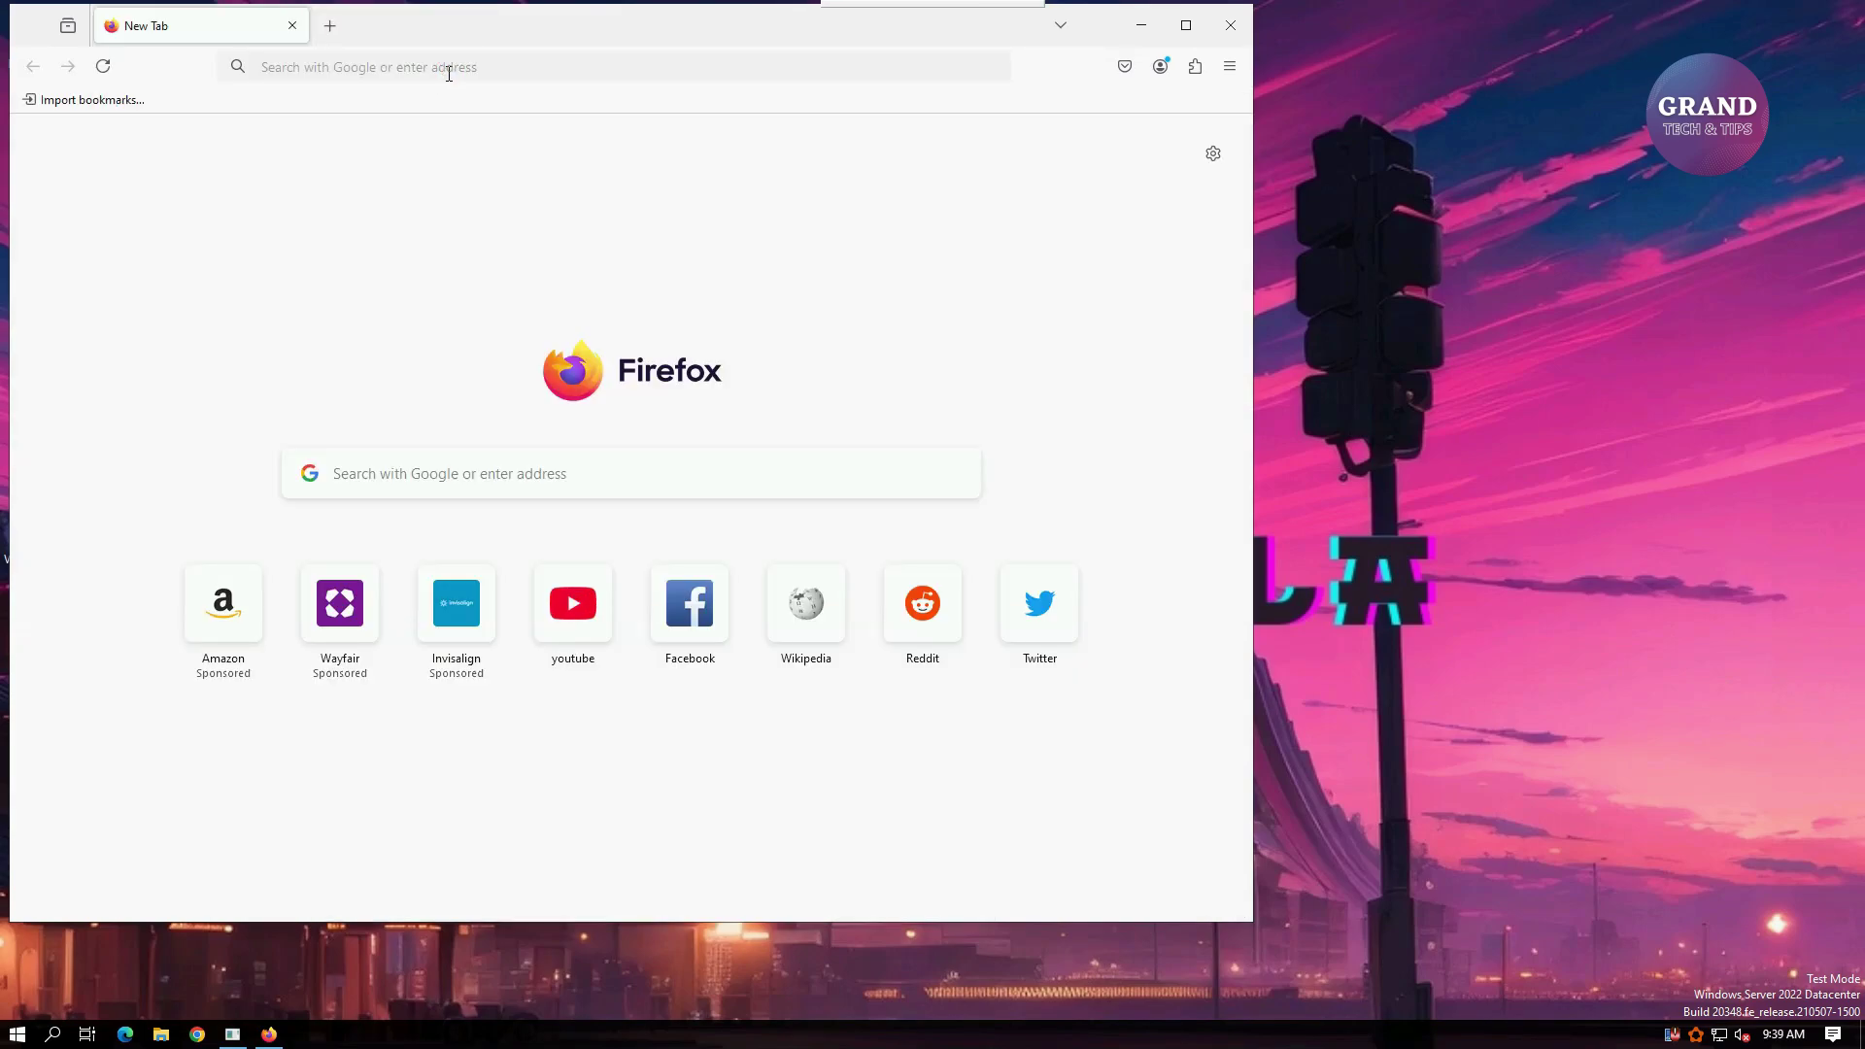
left_click(448, 68)
type("internet ")
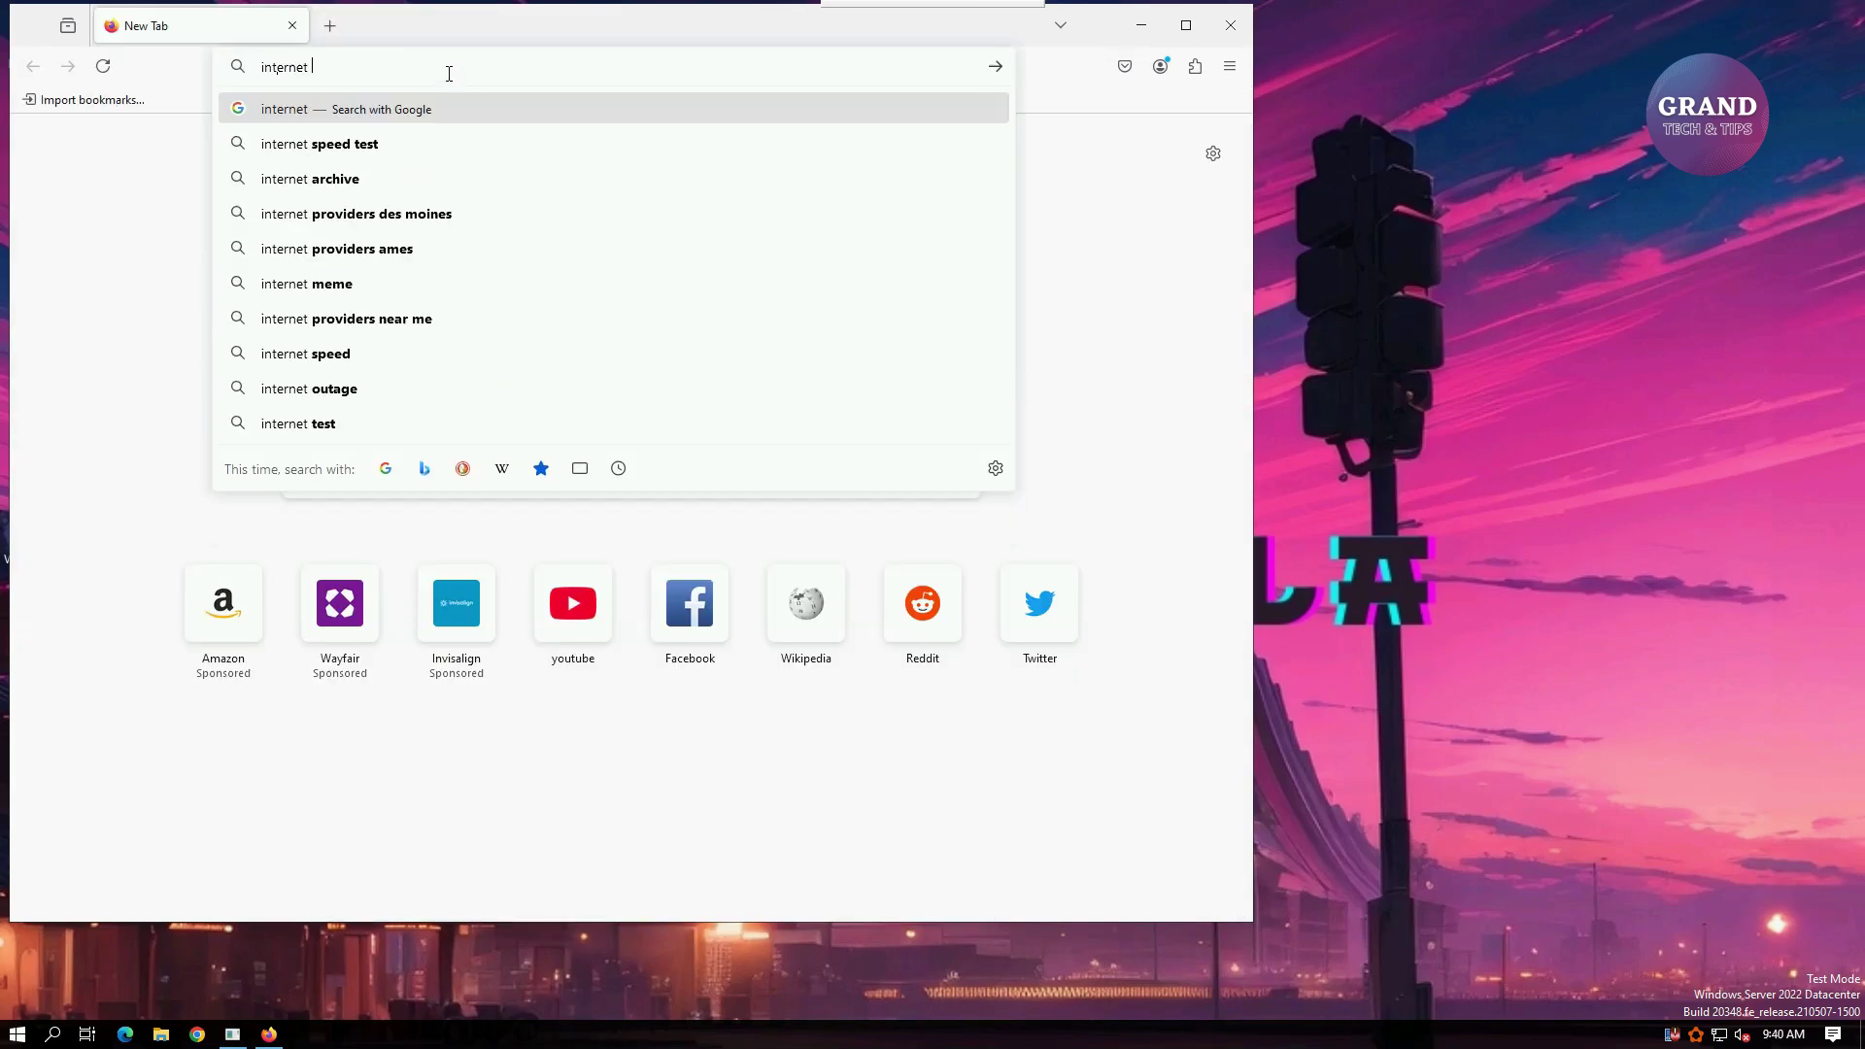
type("speed")
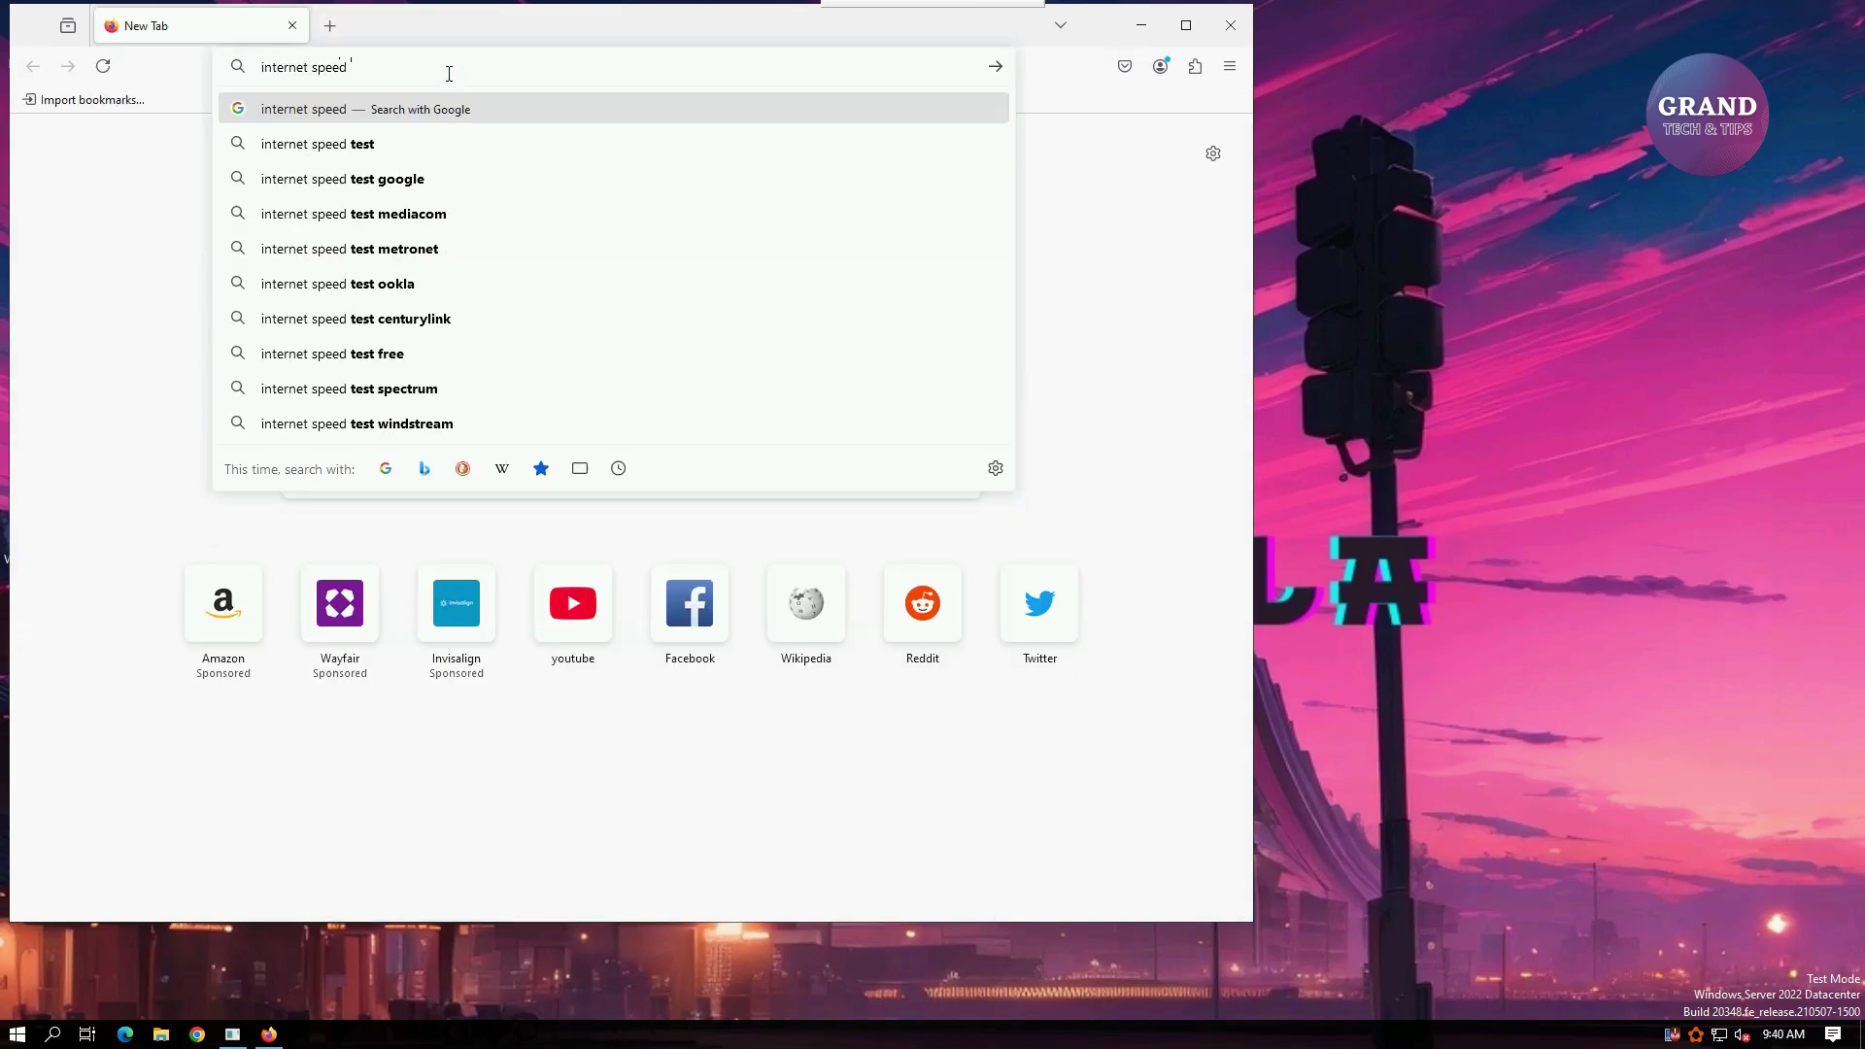
left_click(402, 146)
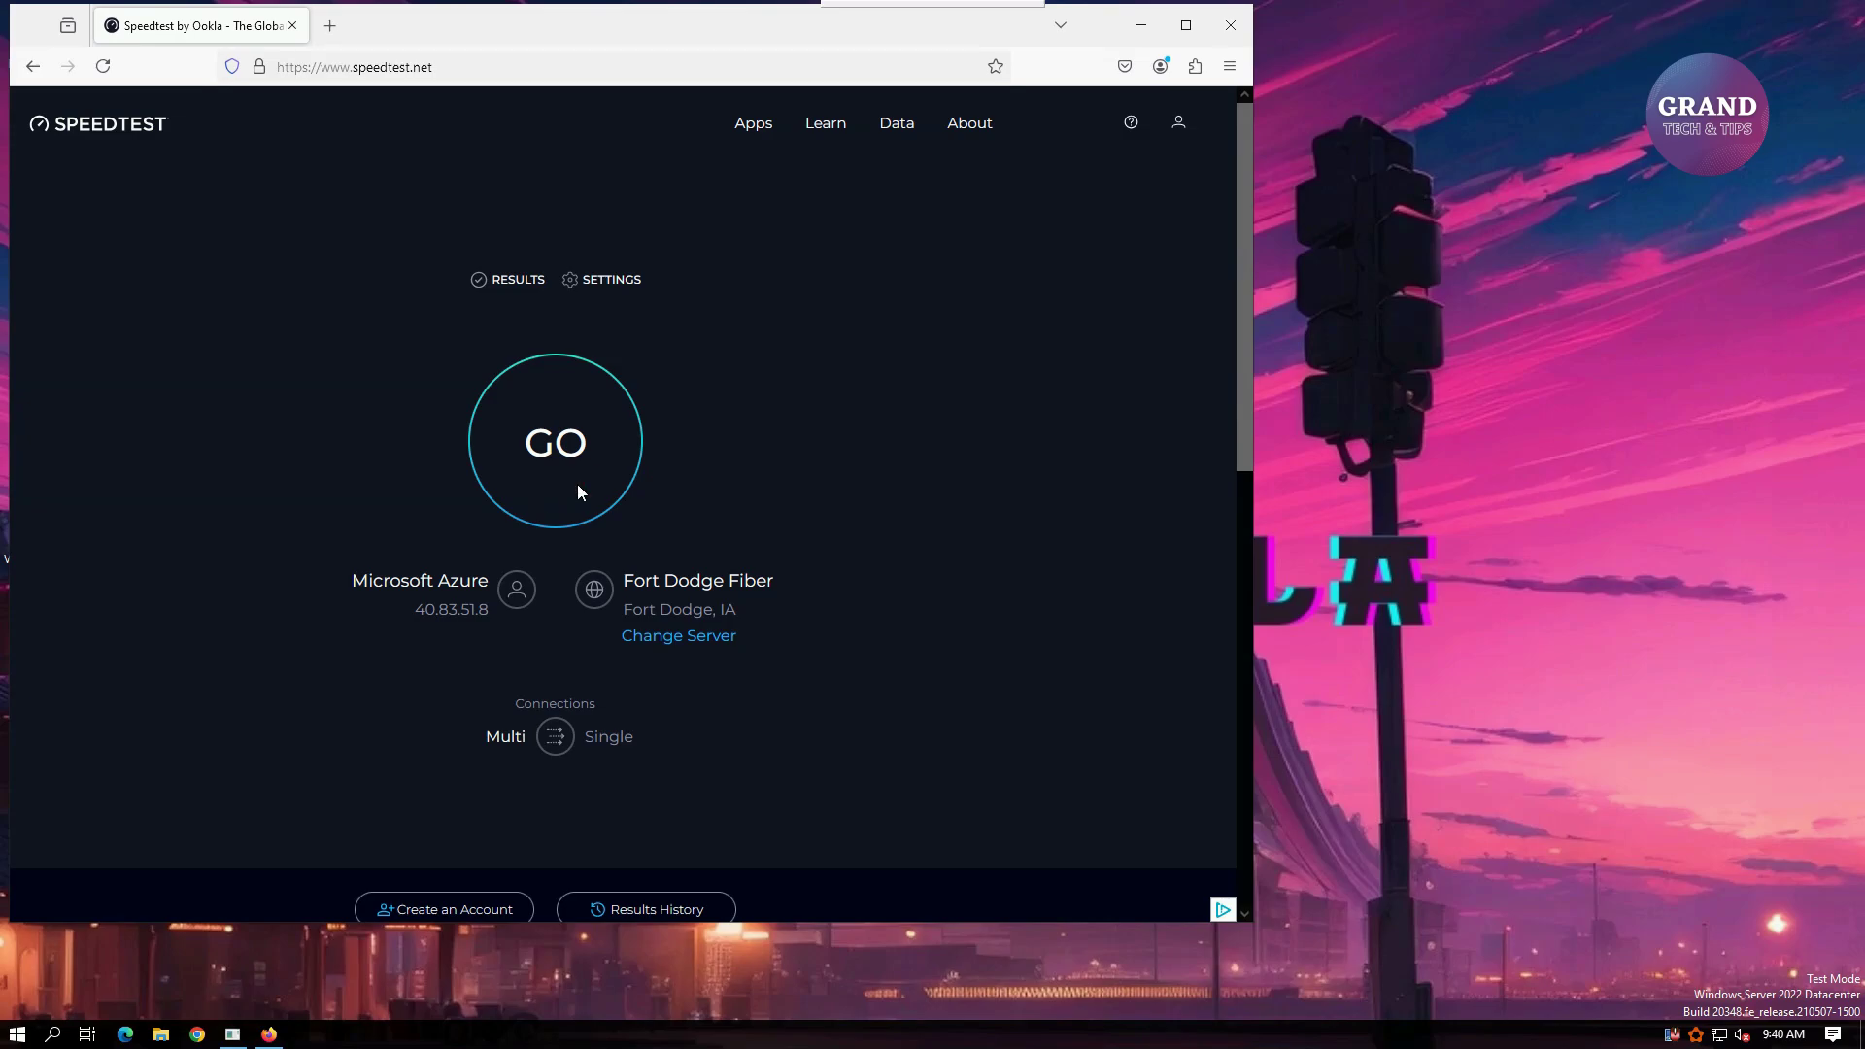
left_click(578, 485)
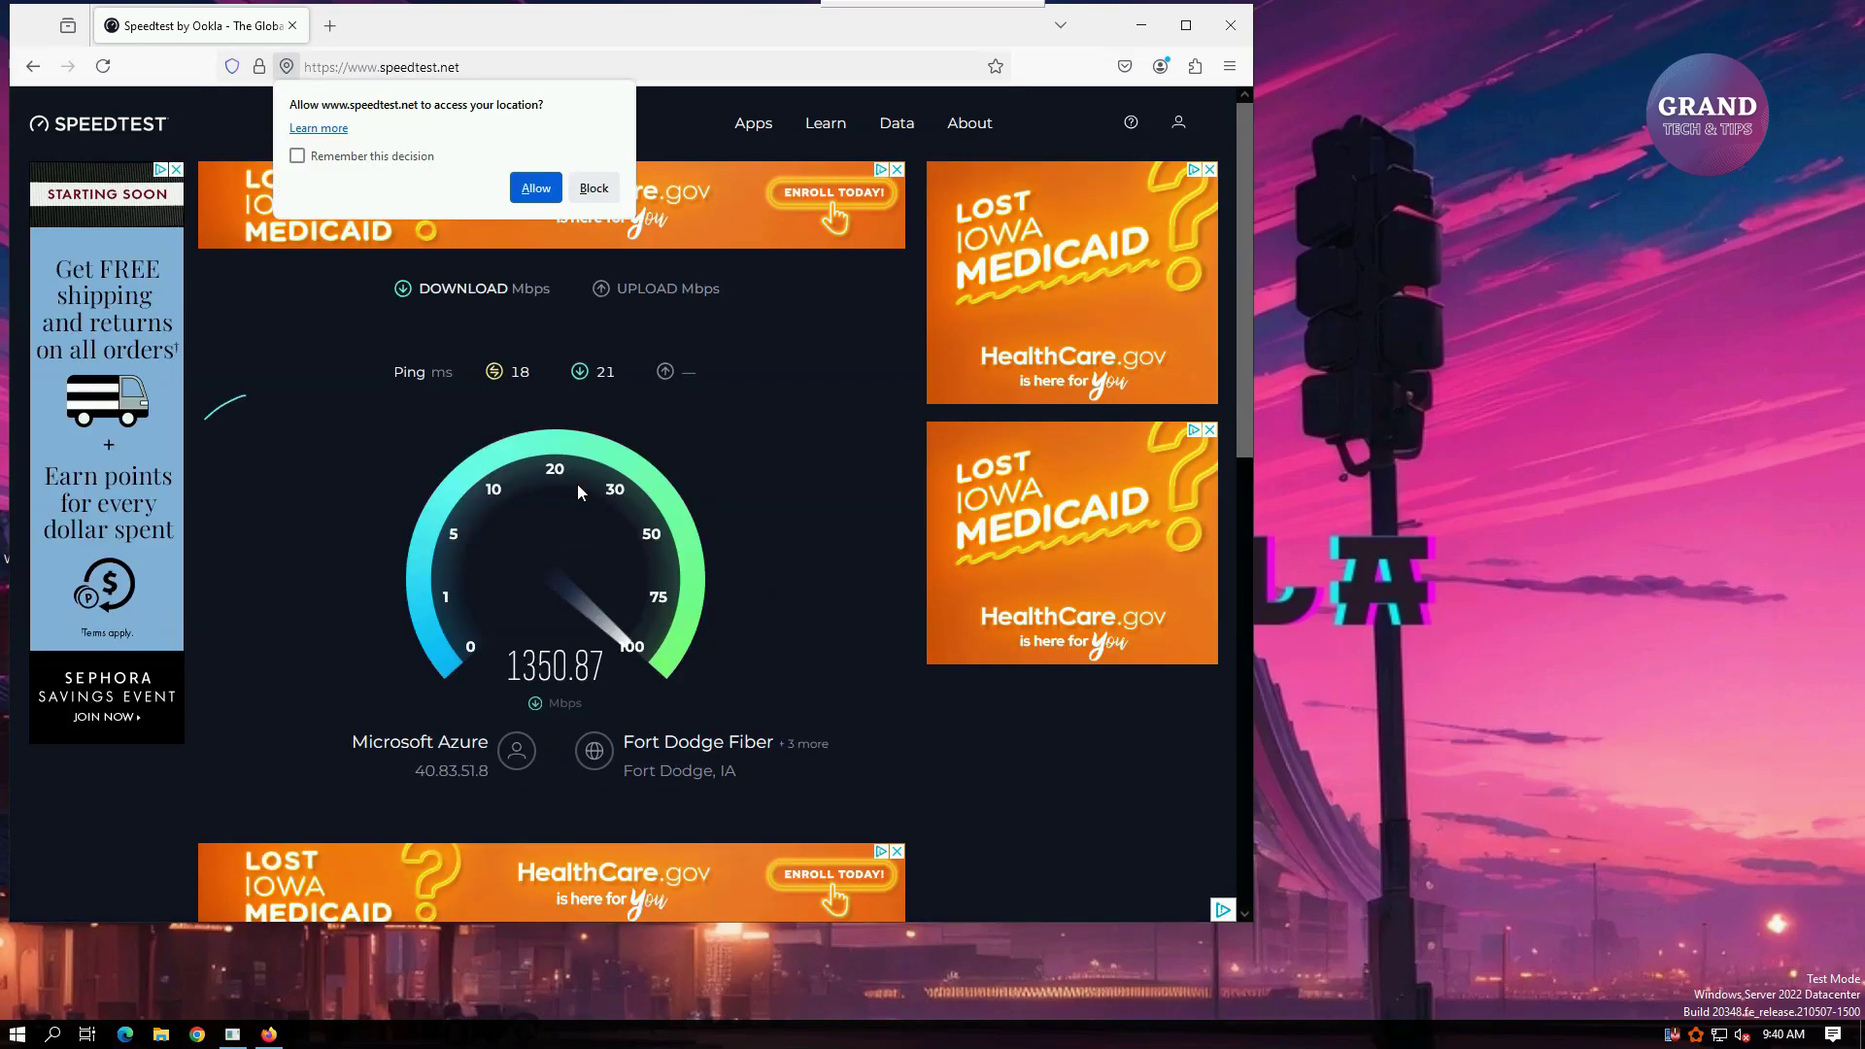
left_click(592, 188)
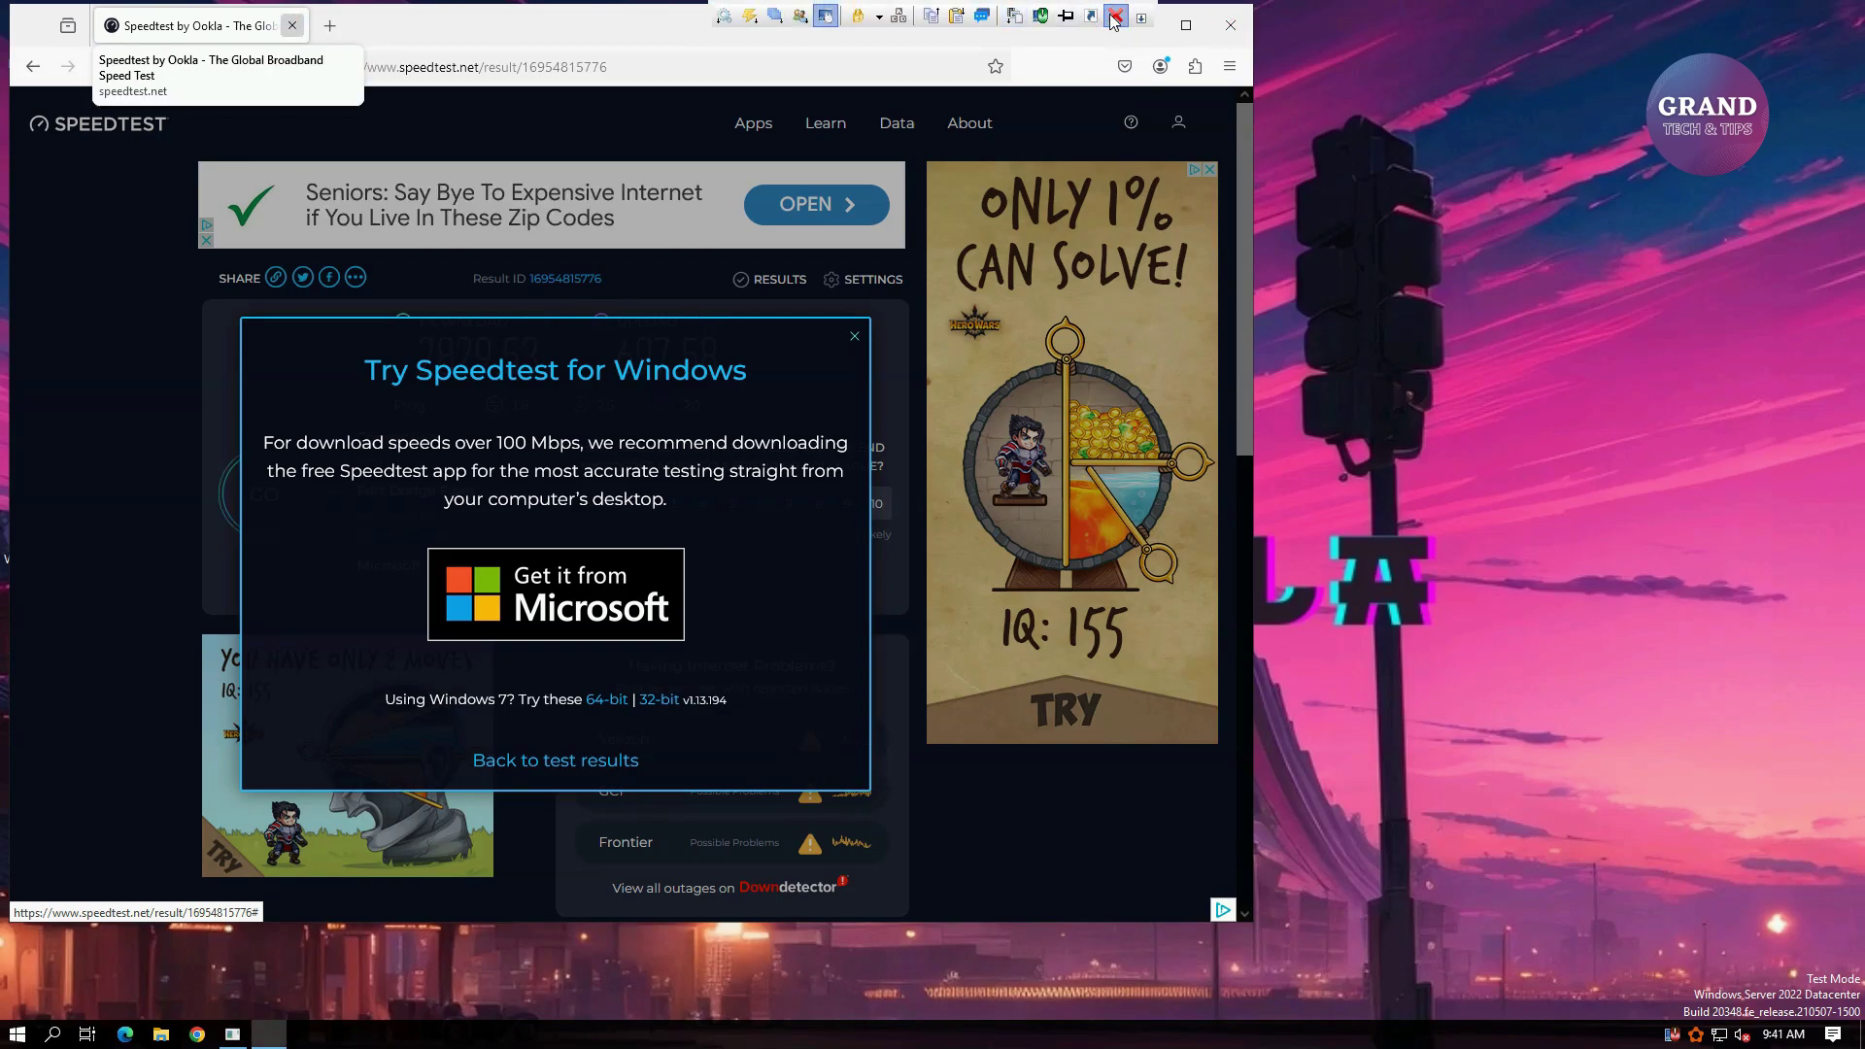
End the LiteManager session, close its Chrome tab, and return to the Windows - LiteManager runs list.
left_click(1115, 19)
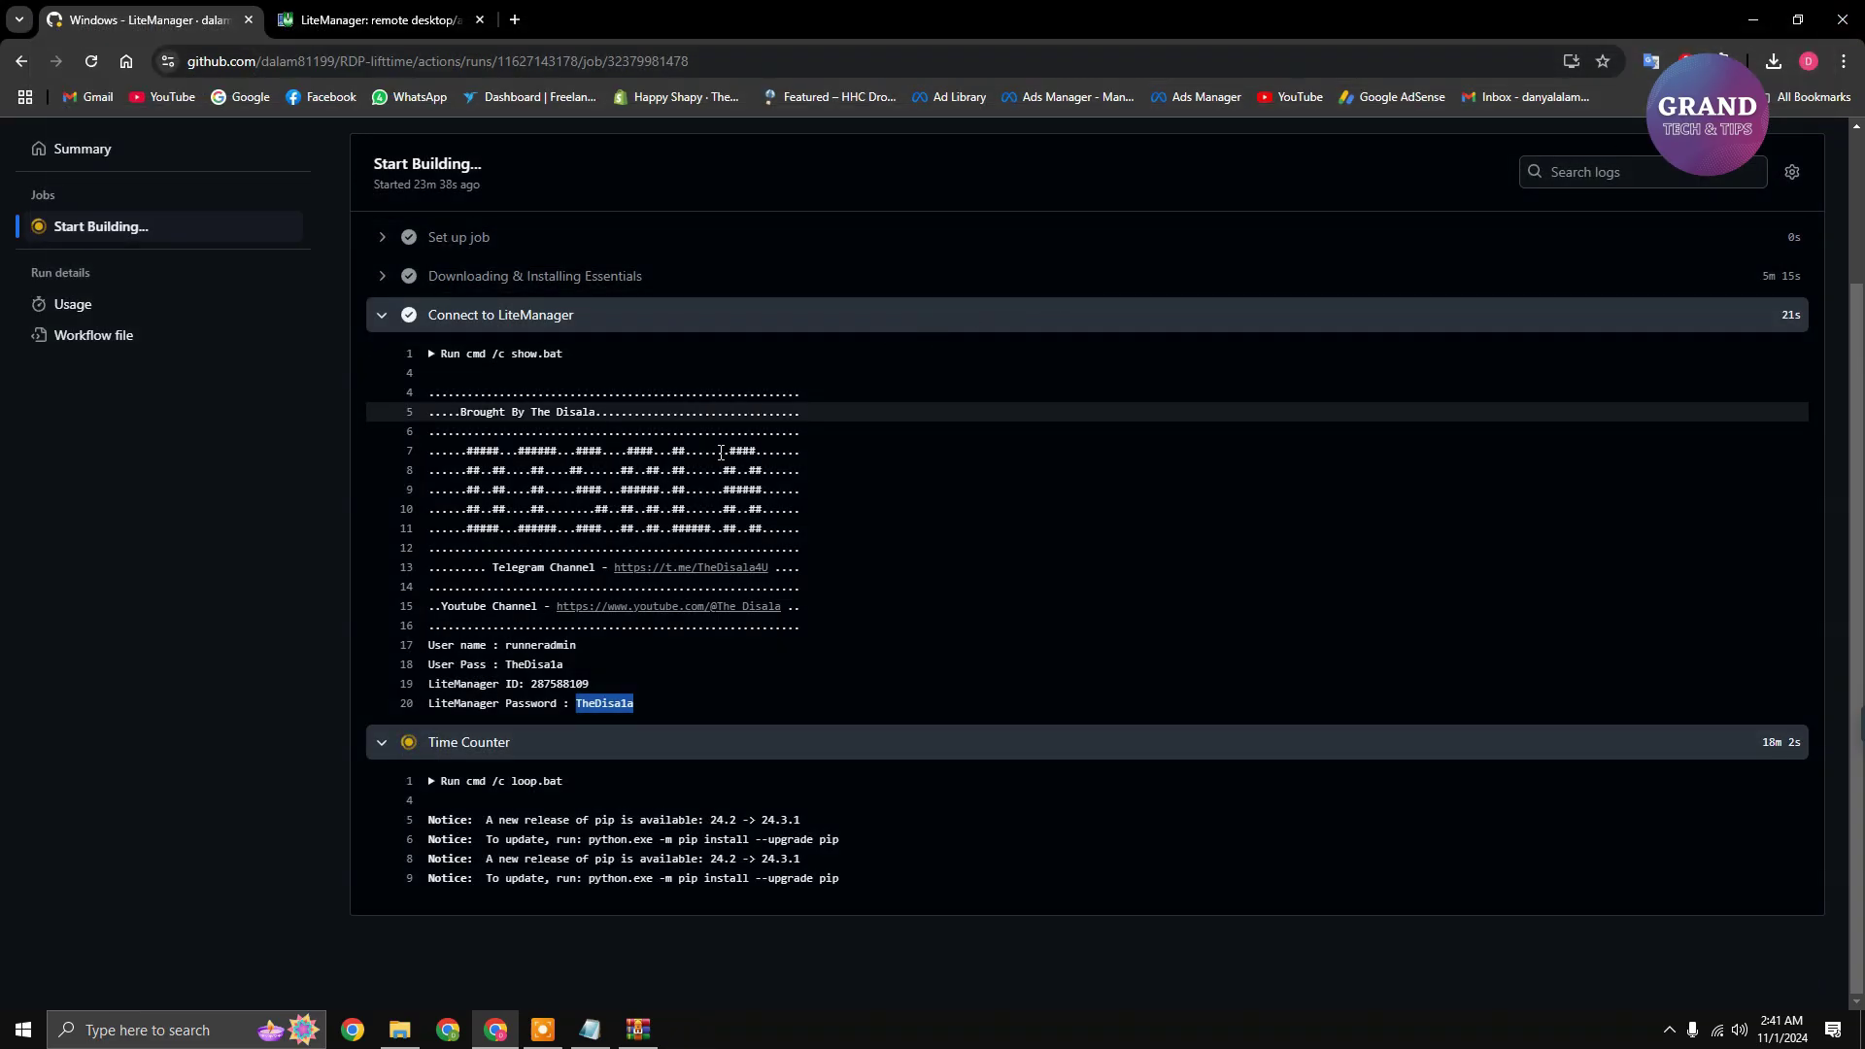
scroll(926, 588, "up", 1)
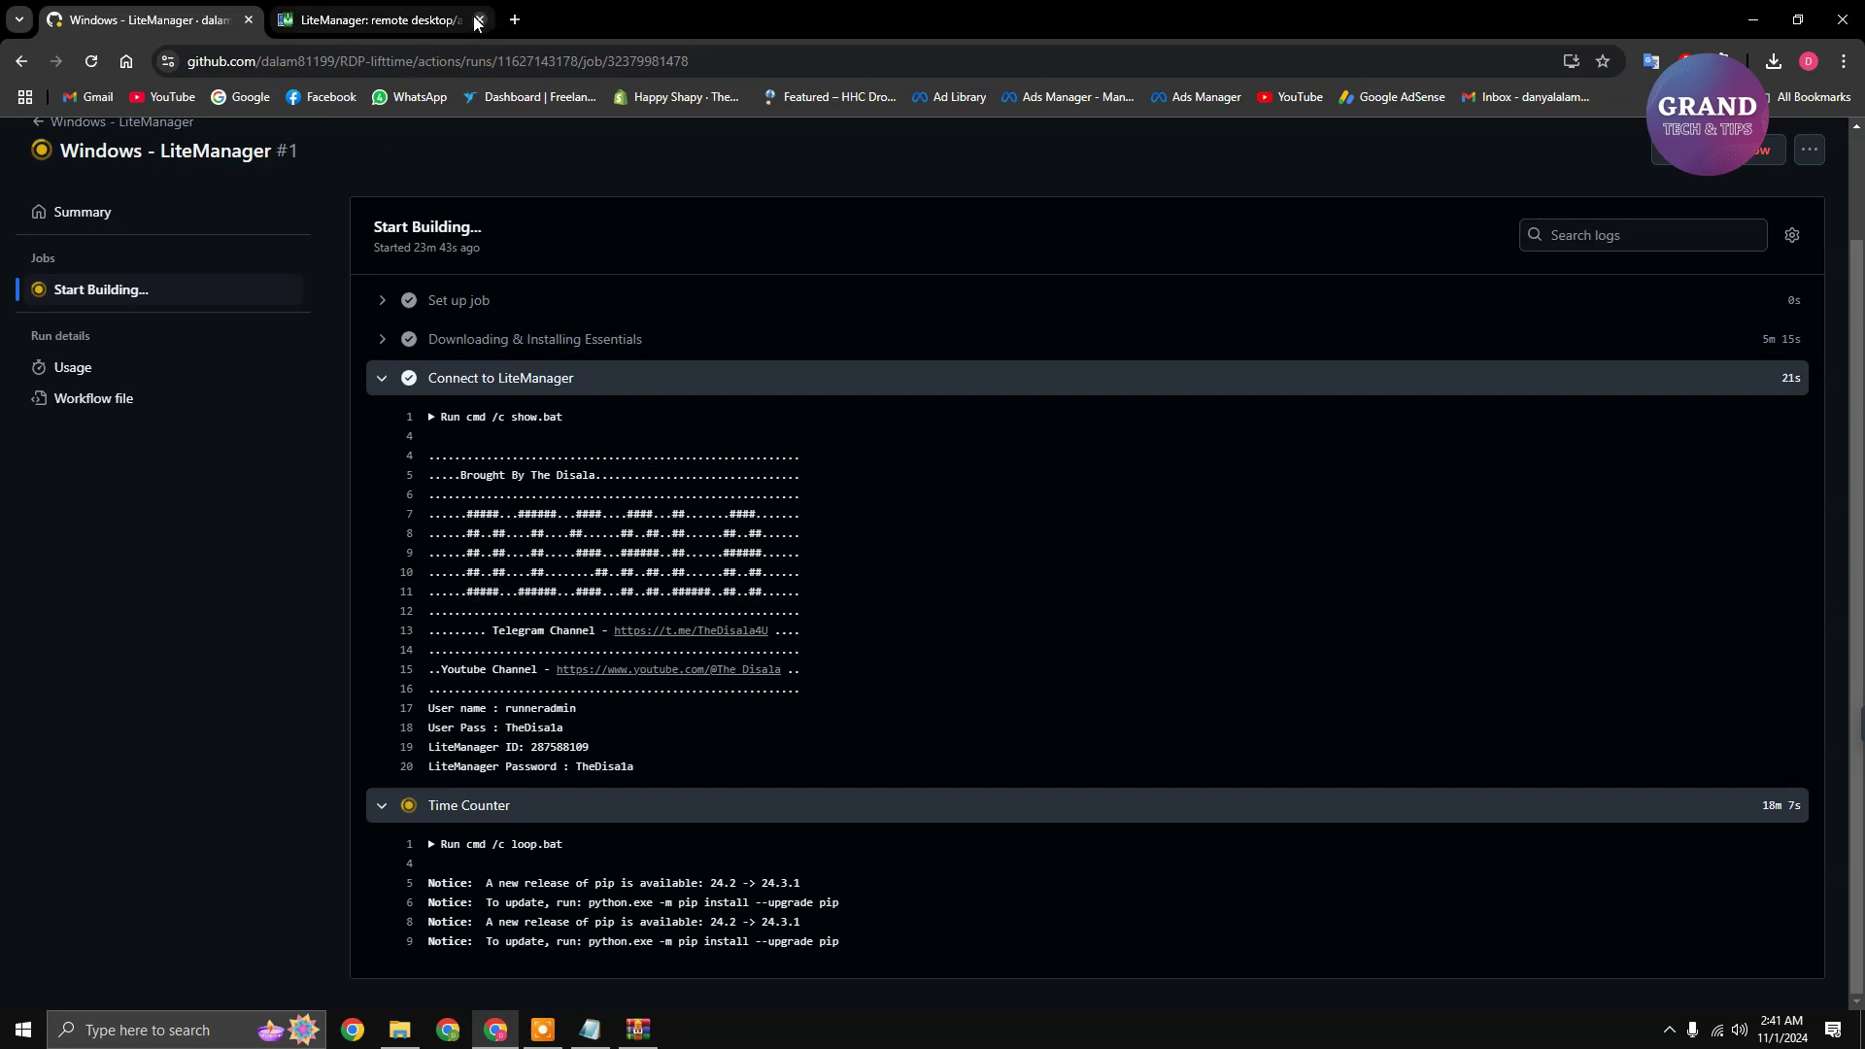
left_click(476, 20)
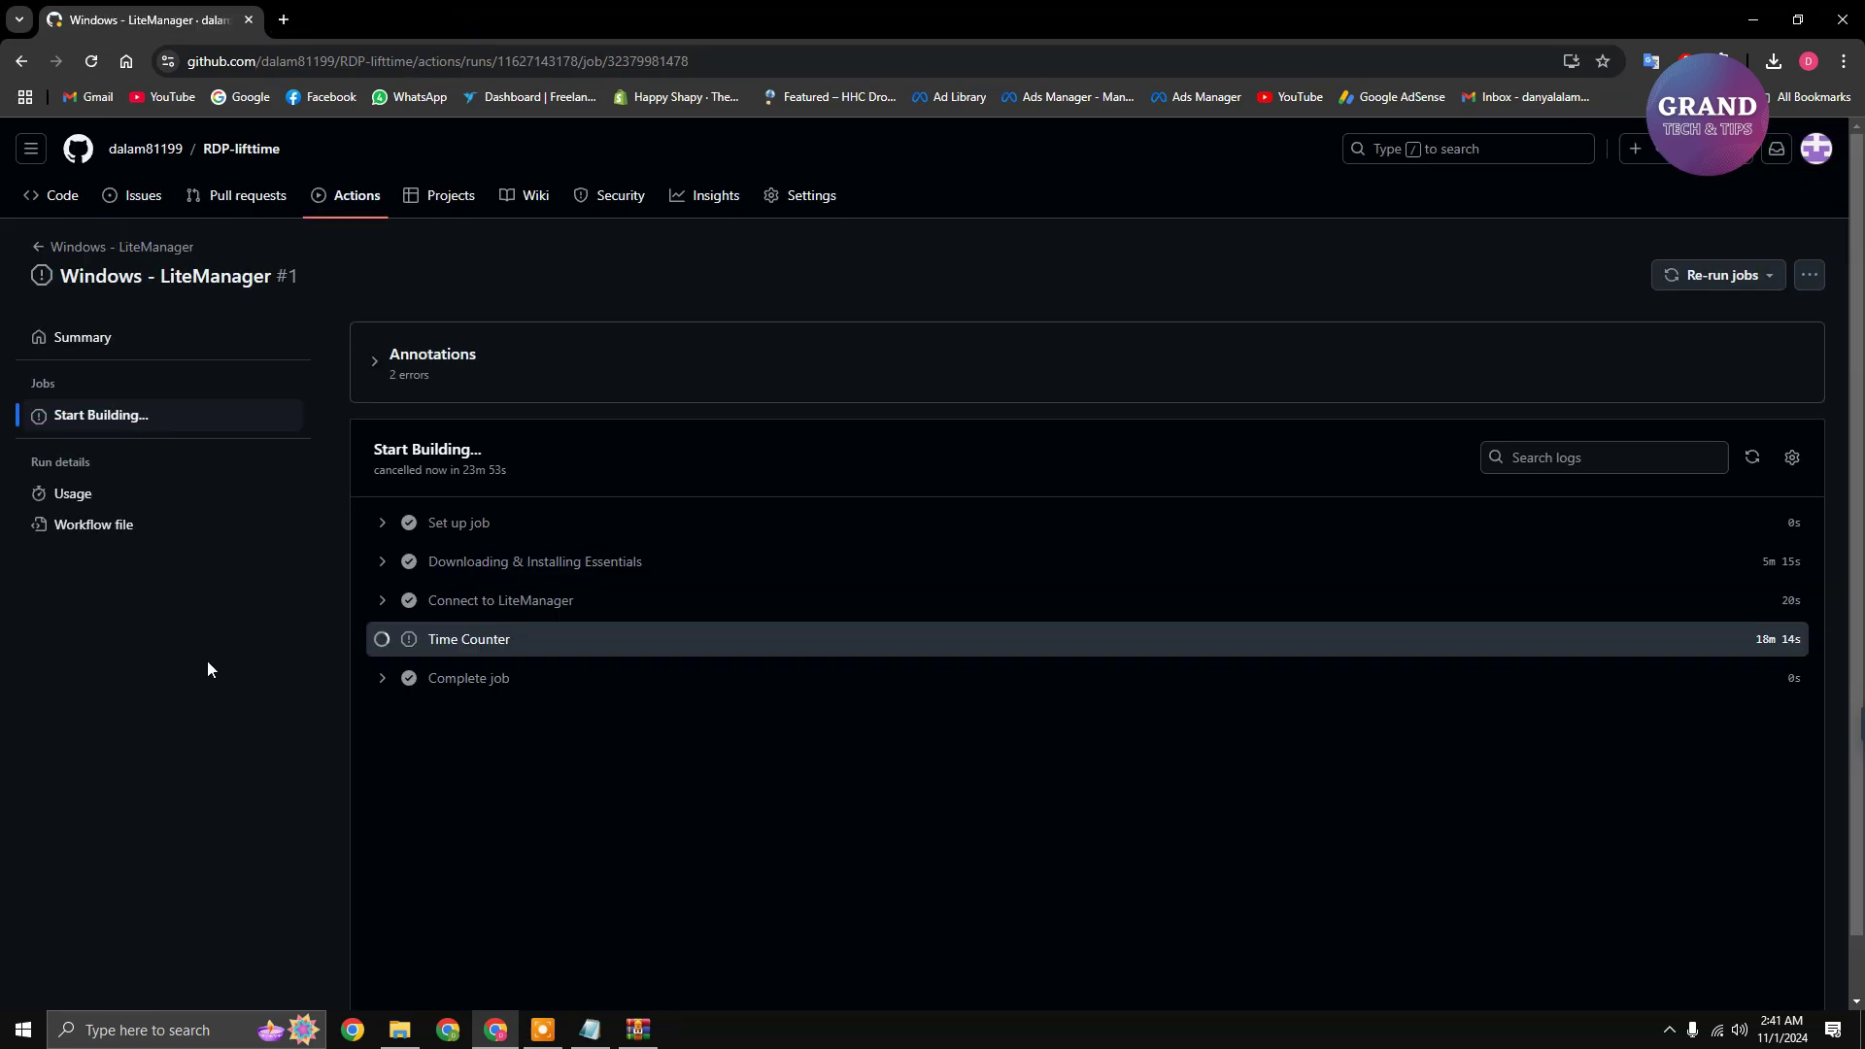
left_click(35, 177)
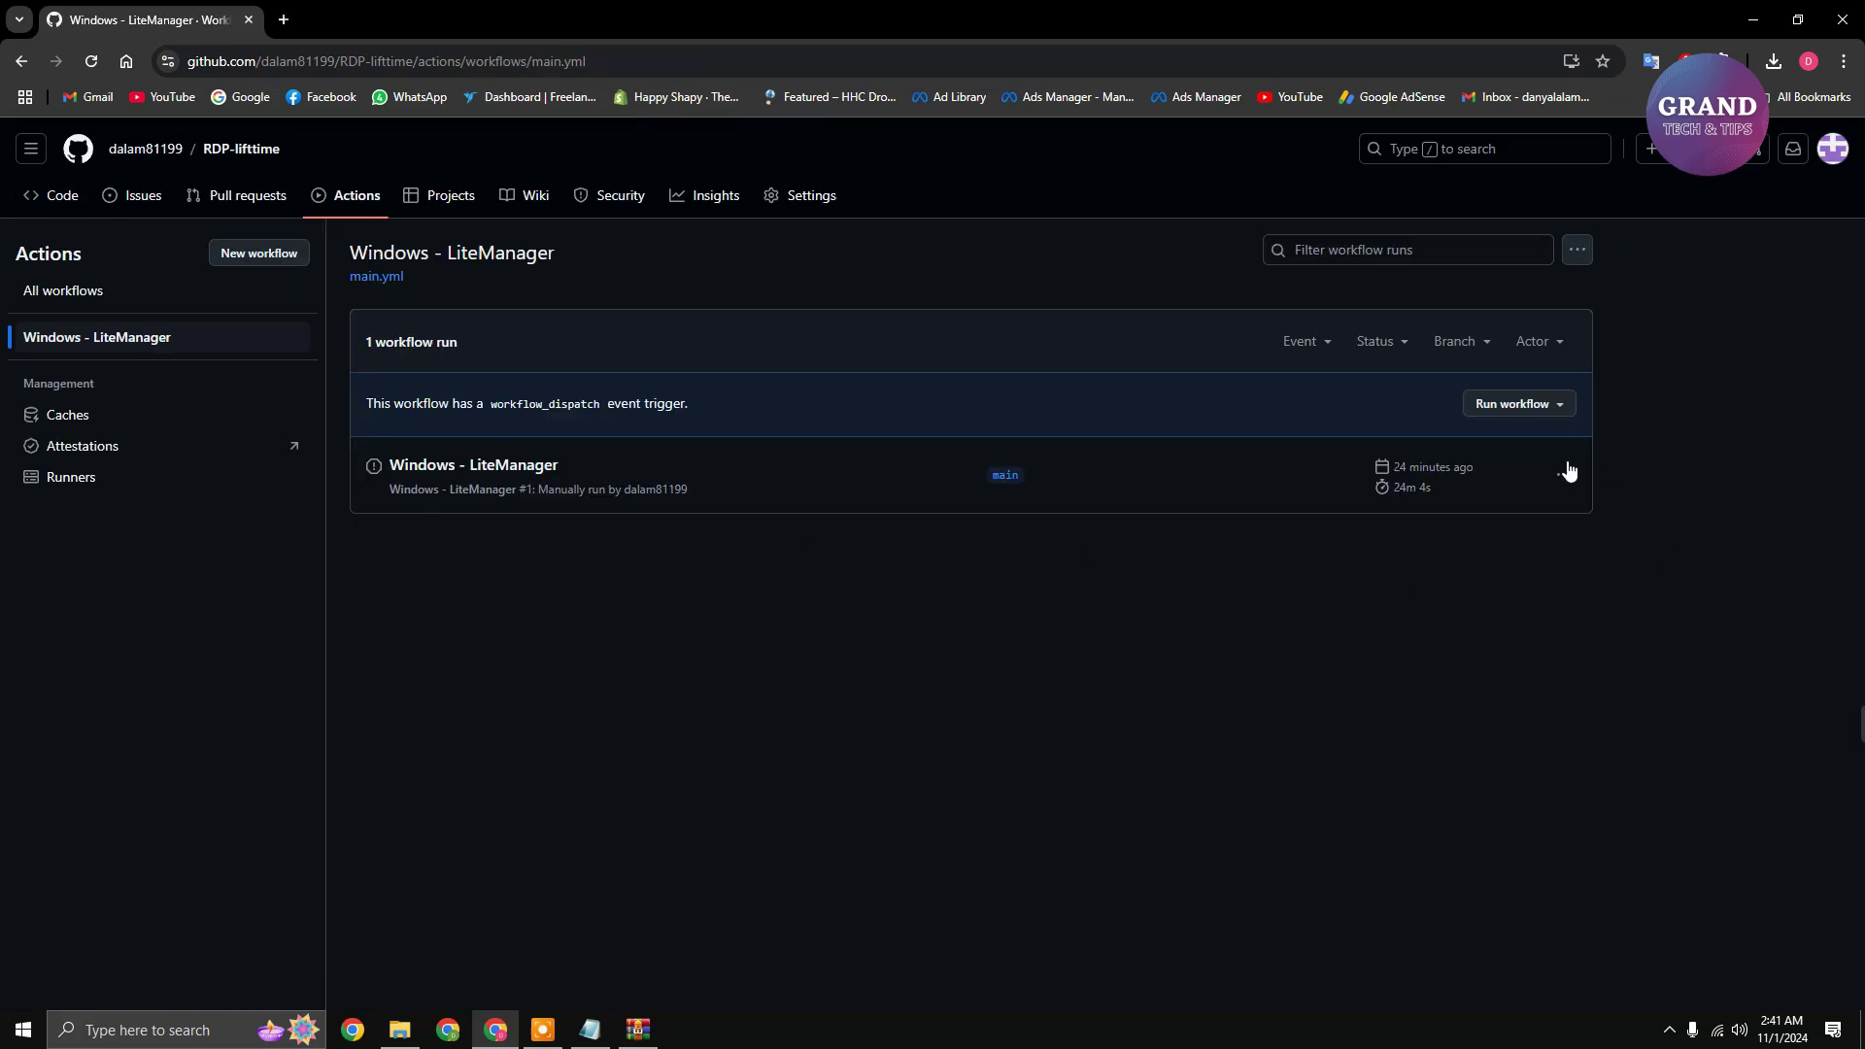